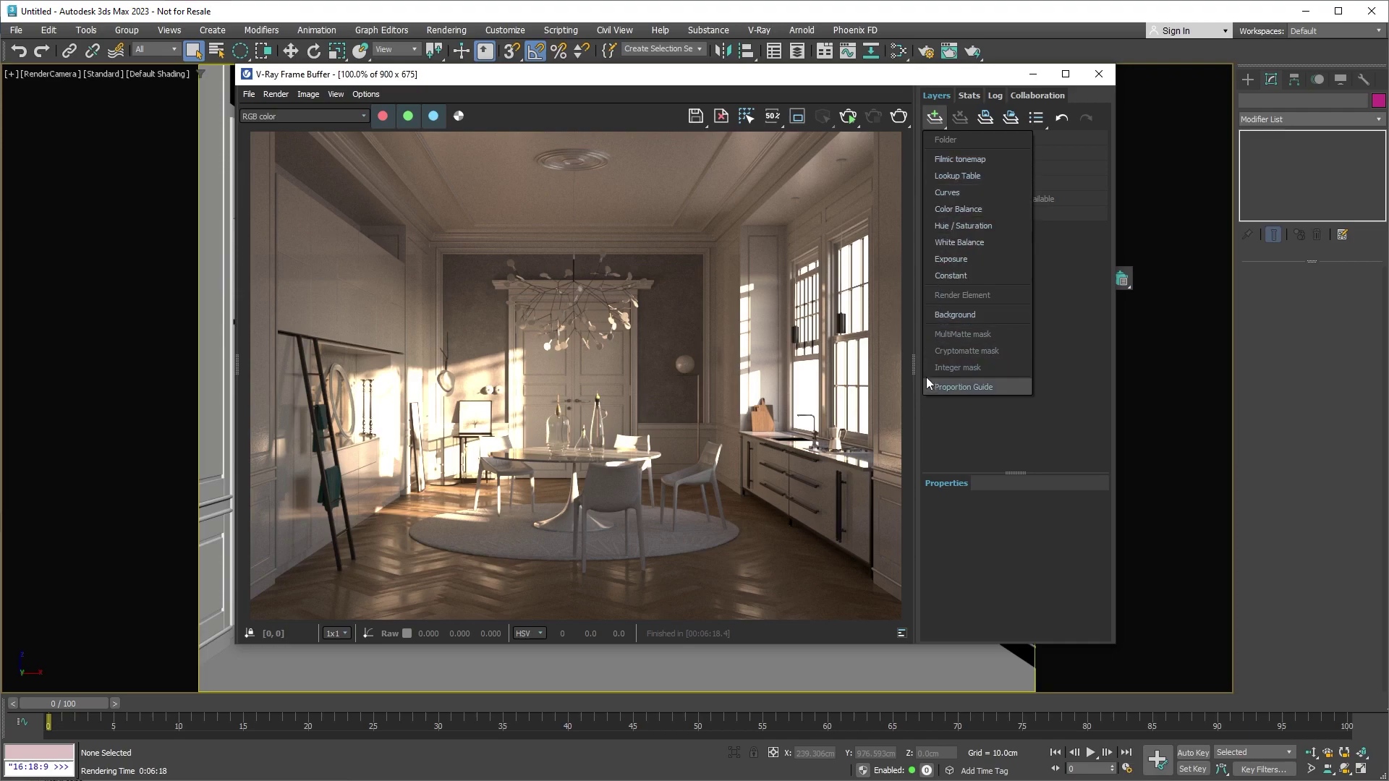
Add a Filmic tonemap layer, then scroll through Chaos Cosmos Furniture and HDRIs assets.
click(928, 162)
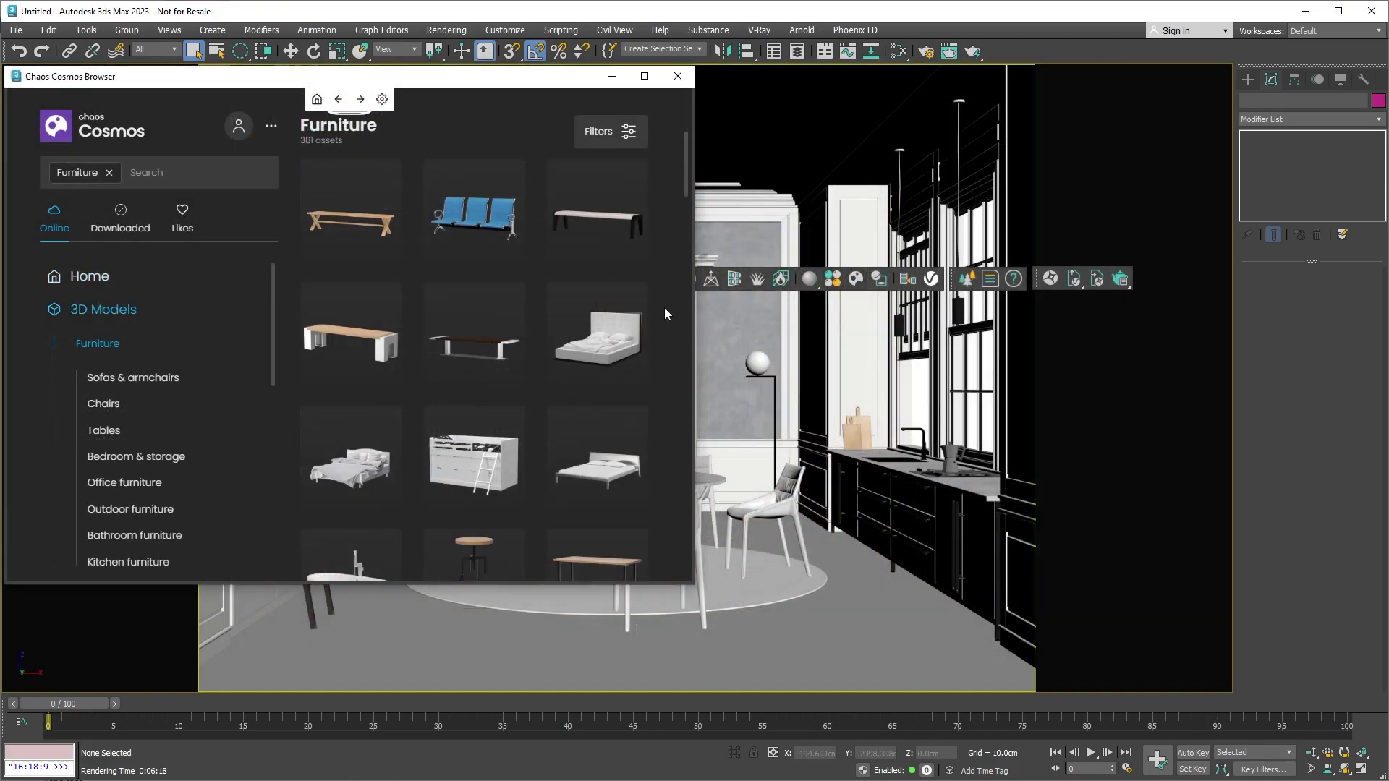
scroll(666, 307, down, 10)
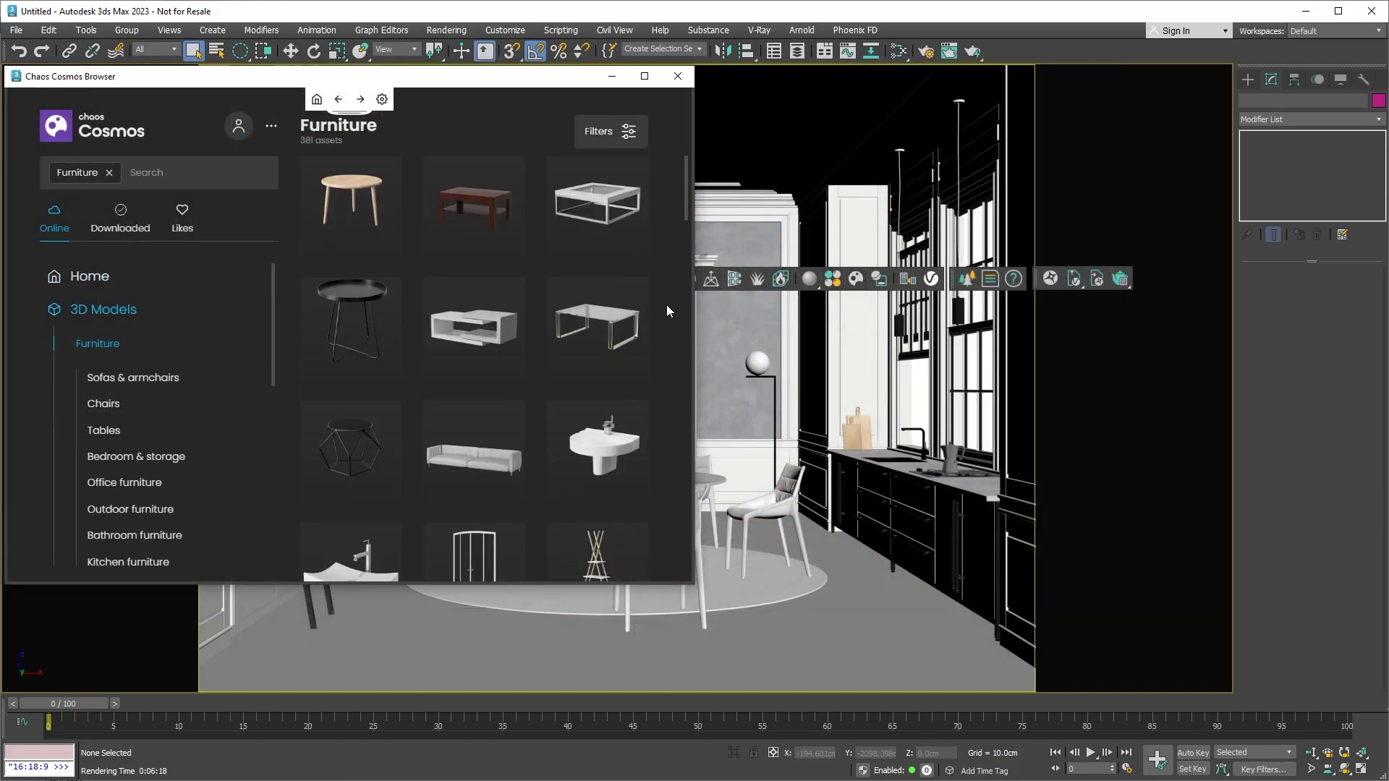
scroll(666, 307, down, 5)
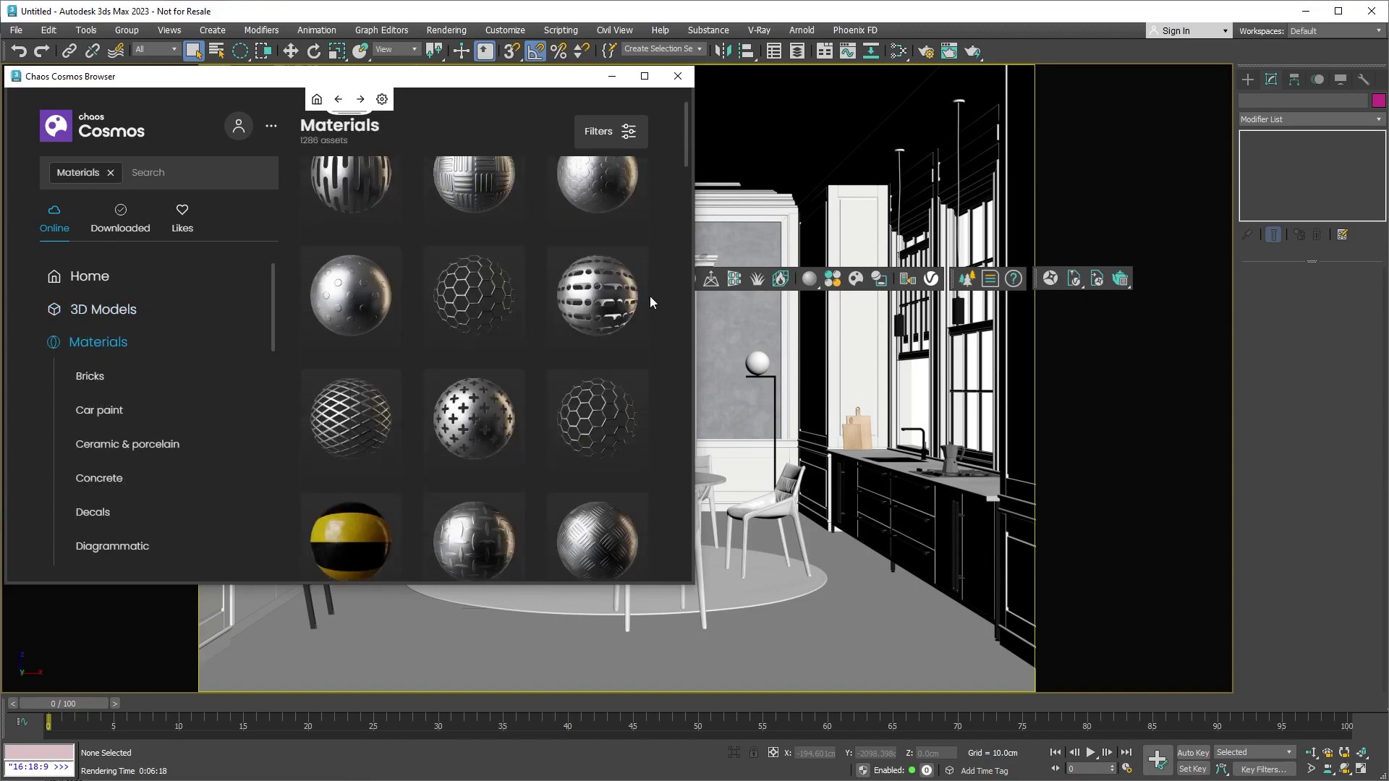
scroll(650, 296, down, 3)
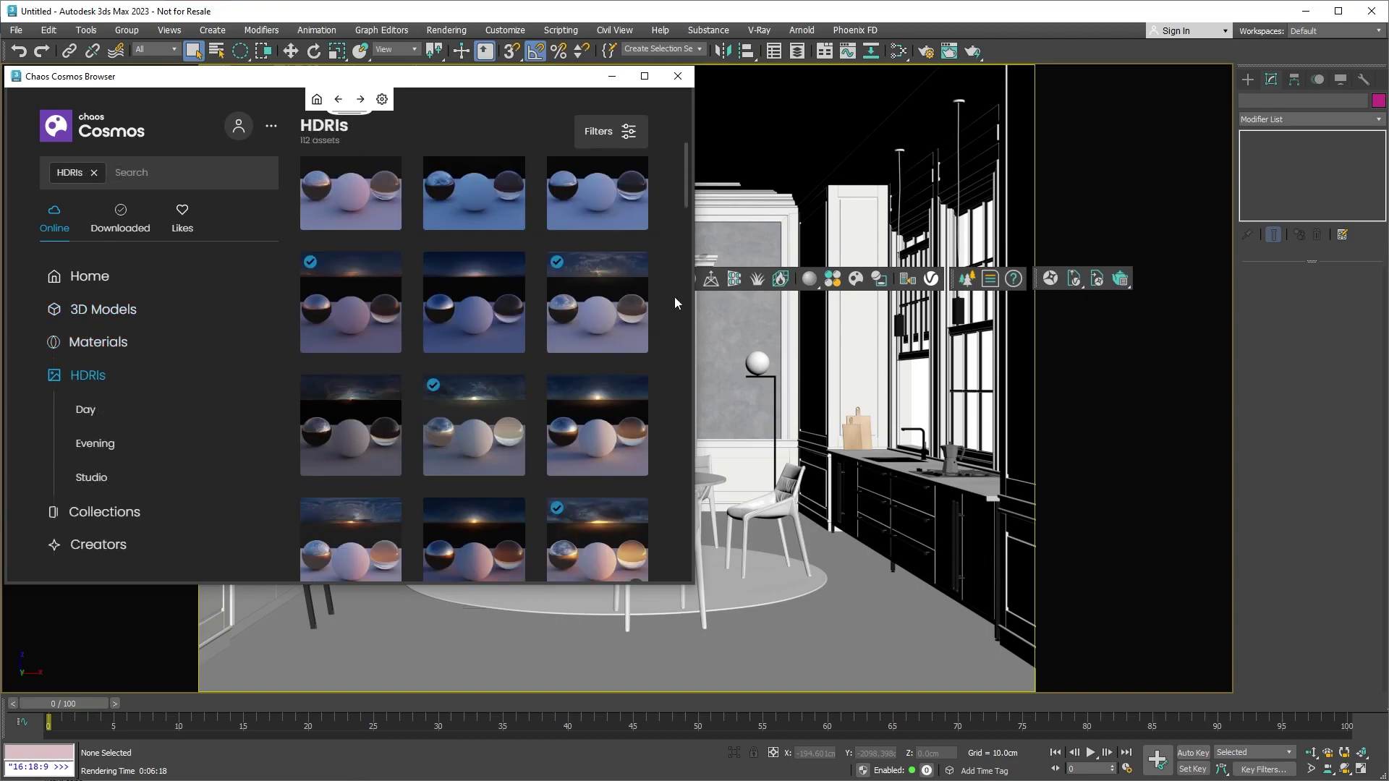
scroll(674, 298, down, 5)
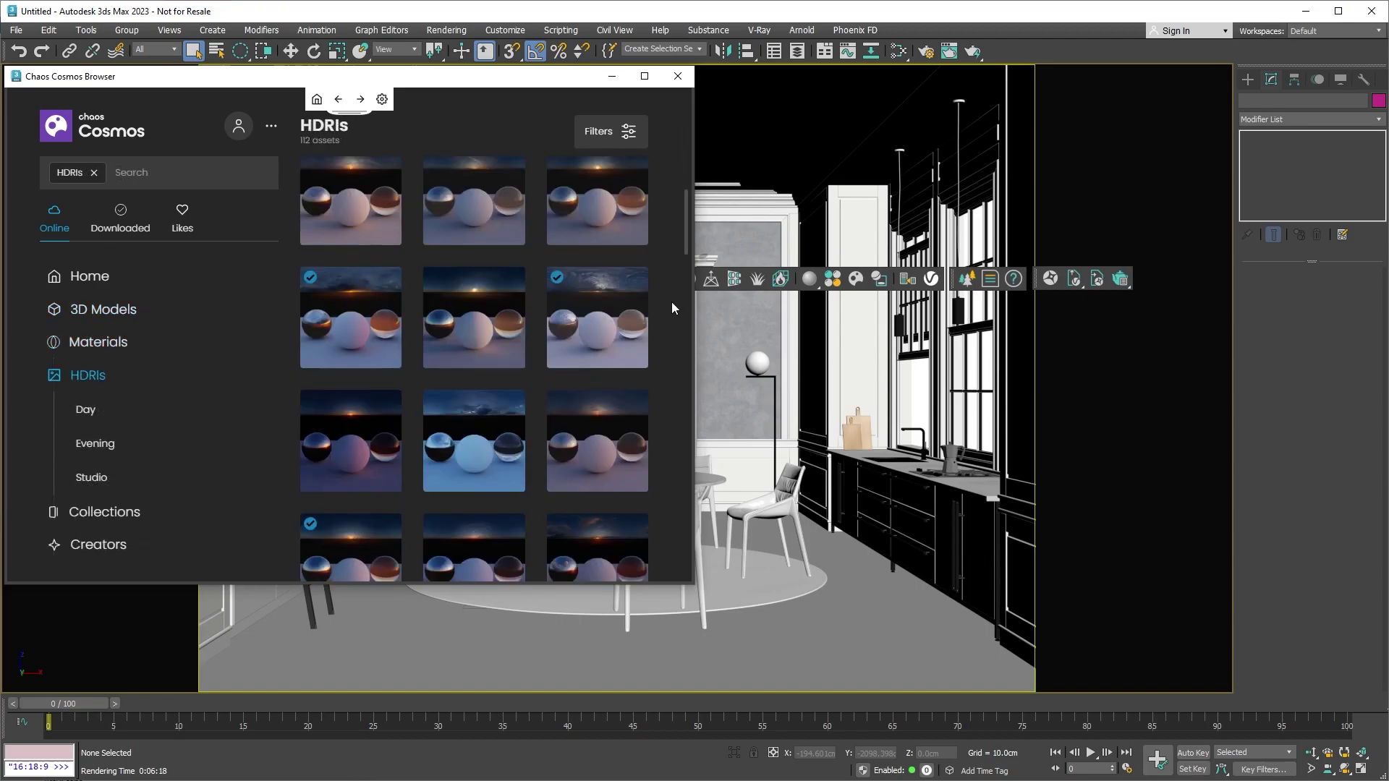
scroll(670, 303, down, 5)
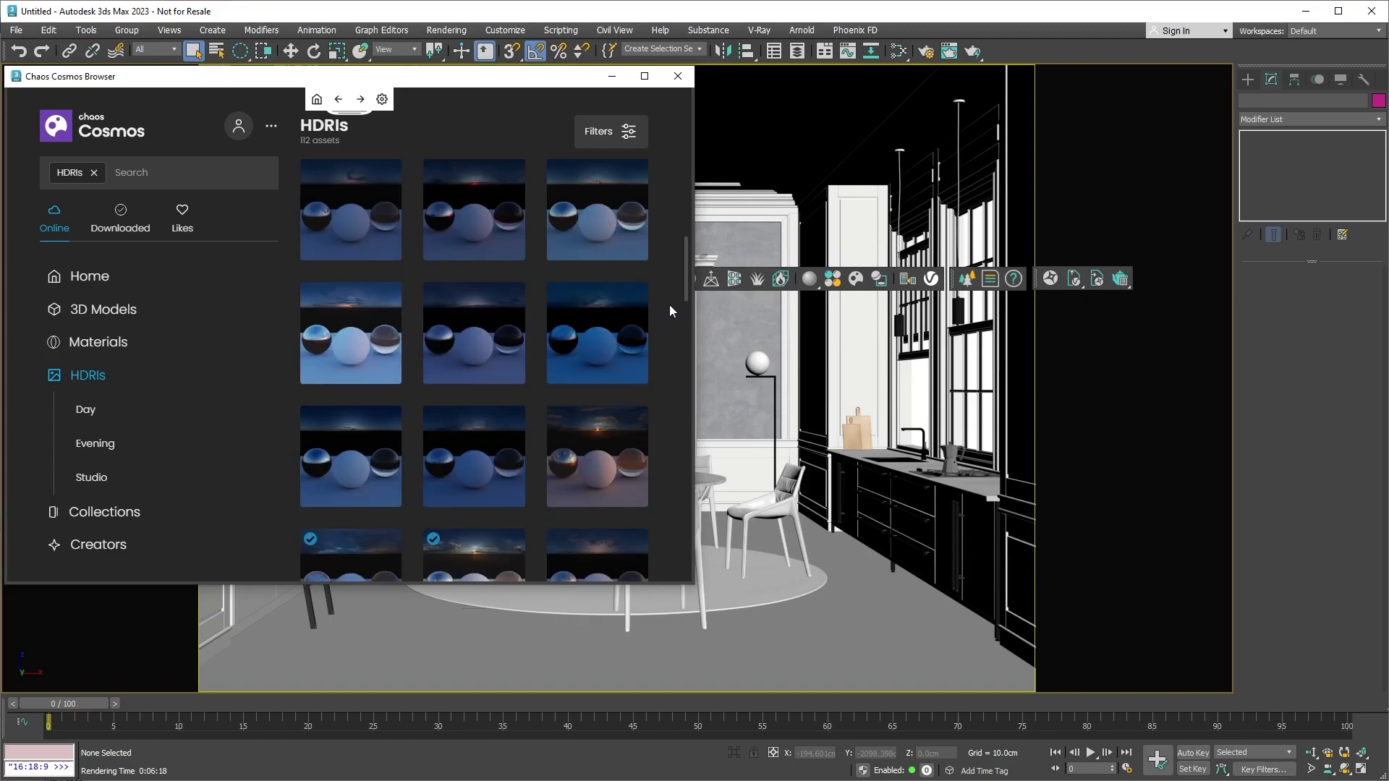
scroll(667, 305, down, 2)
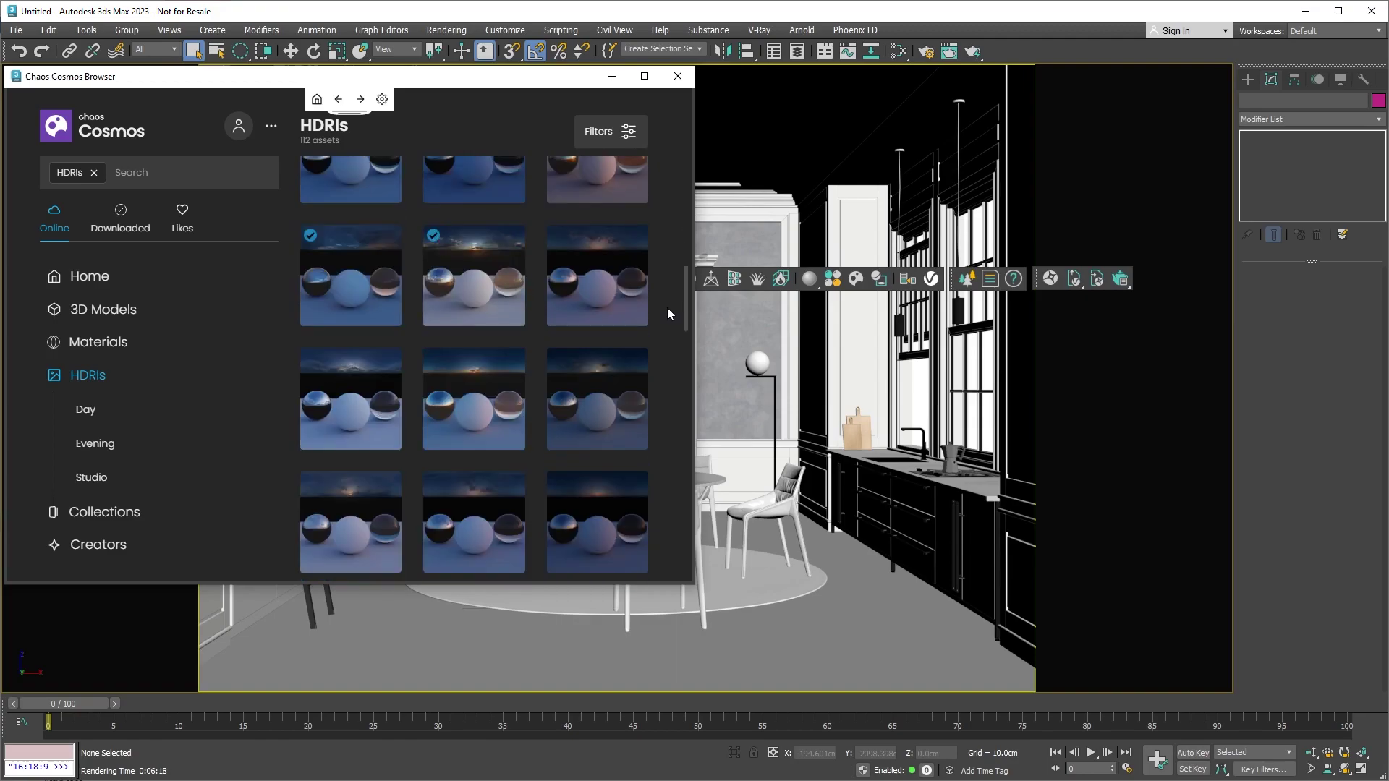
scroll(667, 307, down, 1)
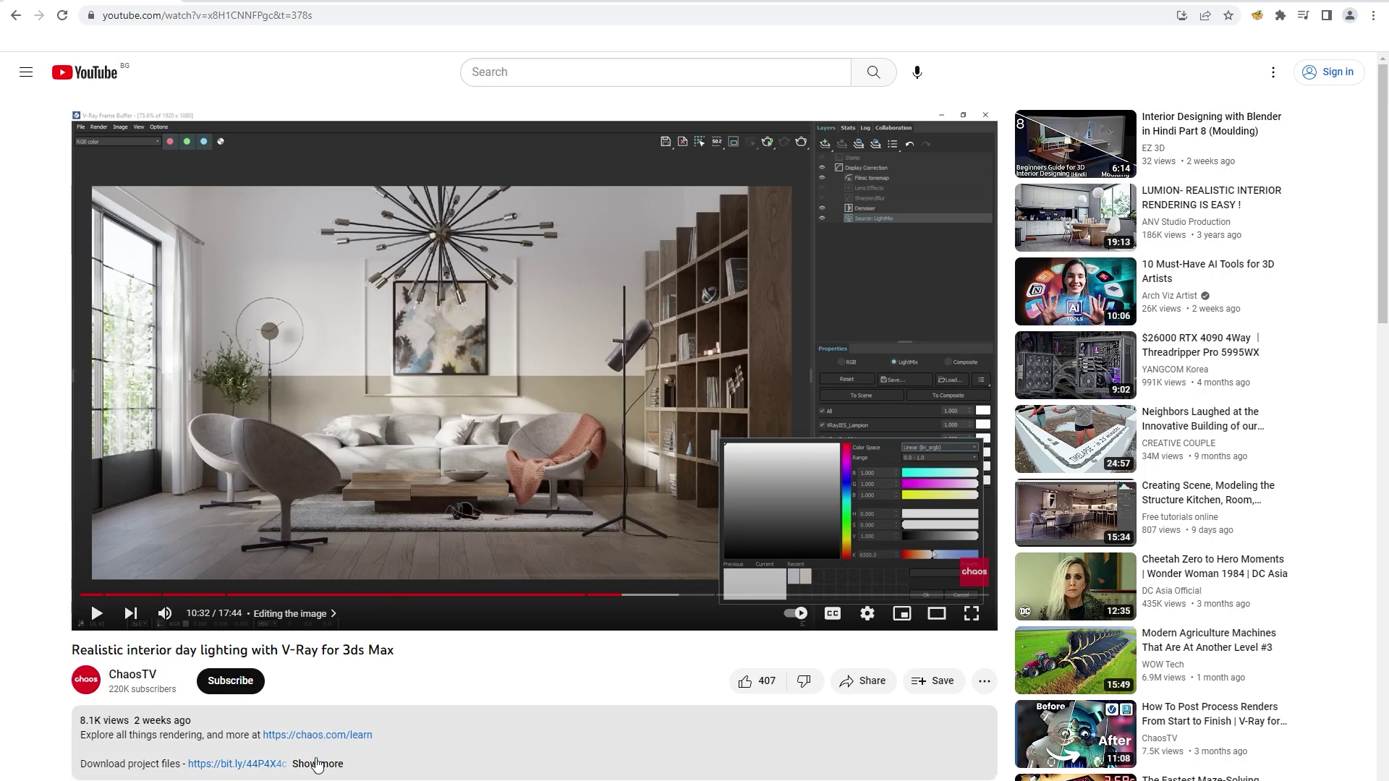
Expand the video's full description and scroll down through it.
click(317, 764)
scroll(315, 755, down, 2)
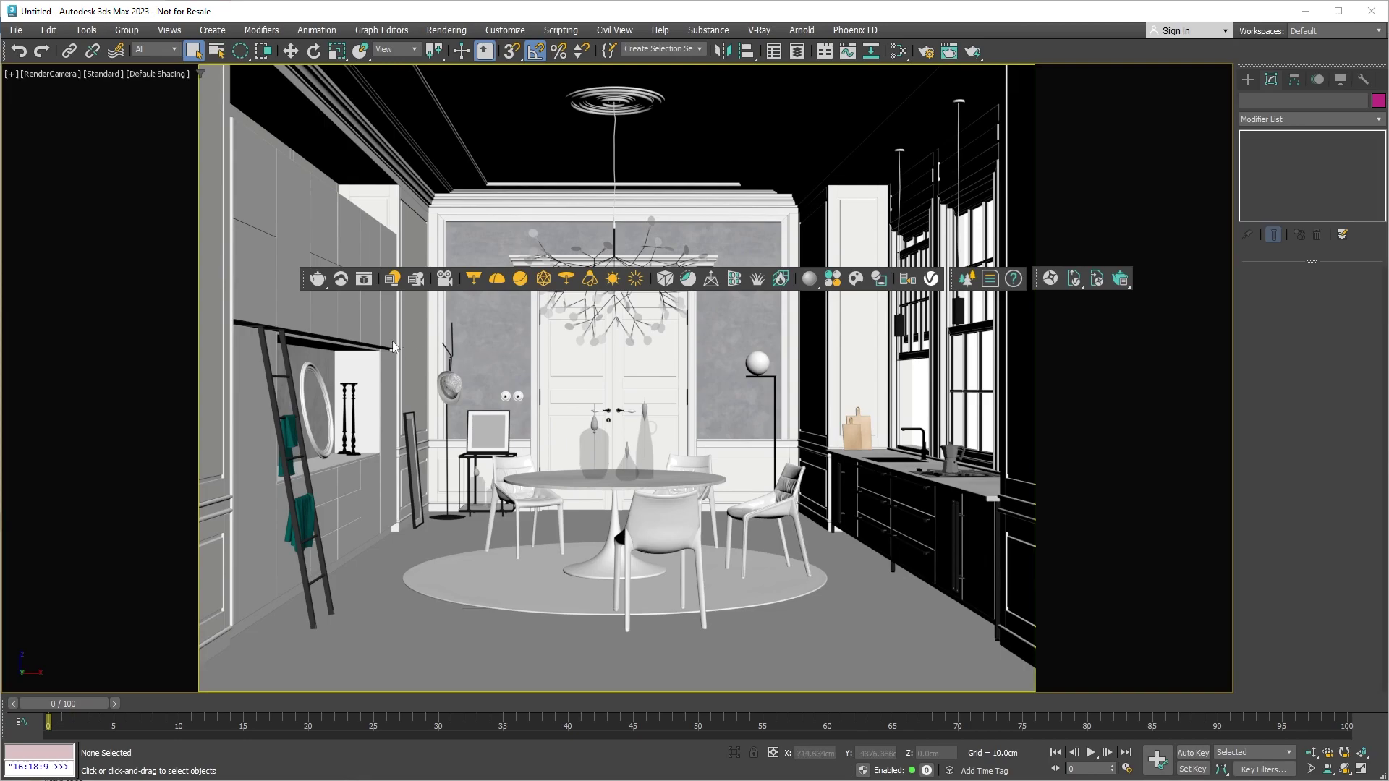
Inspect the V-Ray toolbar's render flyout options and release without choosing one.
click(316, 279)
drag(315, 283, 318, 330)
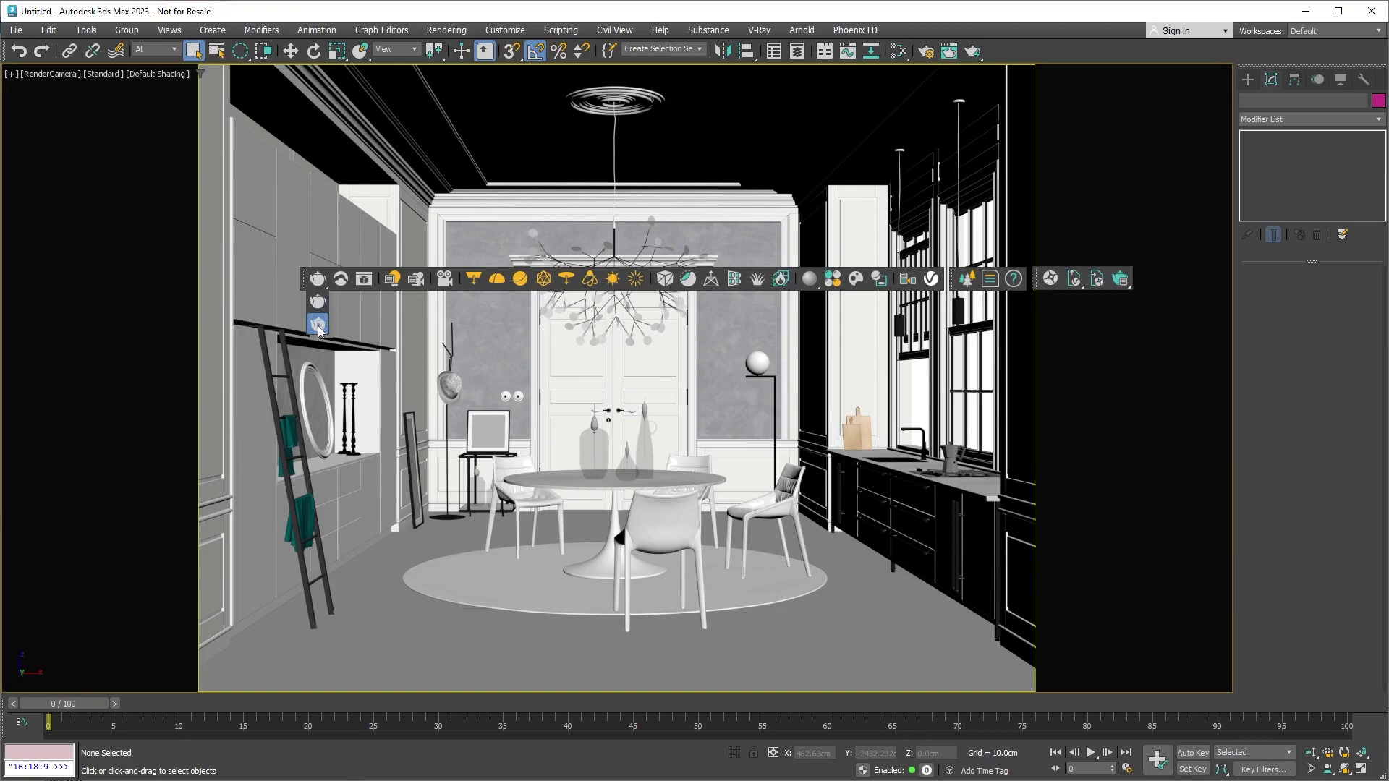
drag(316, 341, 316, 342)
Open the last V-Ray frame buffer, answering Yes to make V-Ray the current renderer.
click(363, 279)
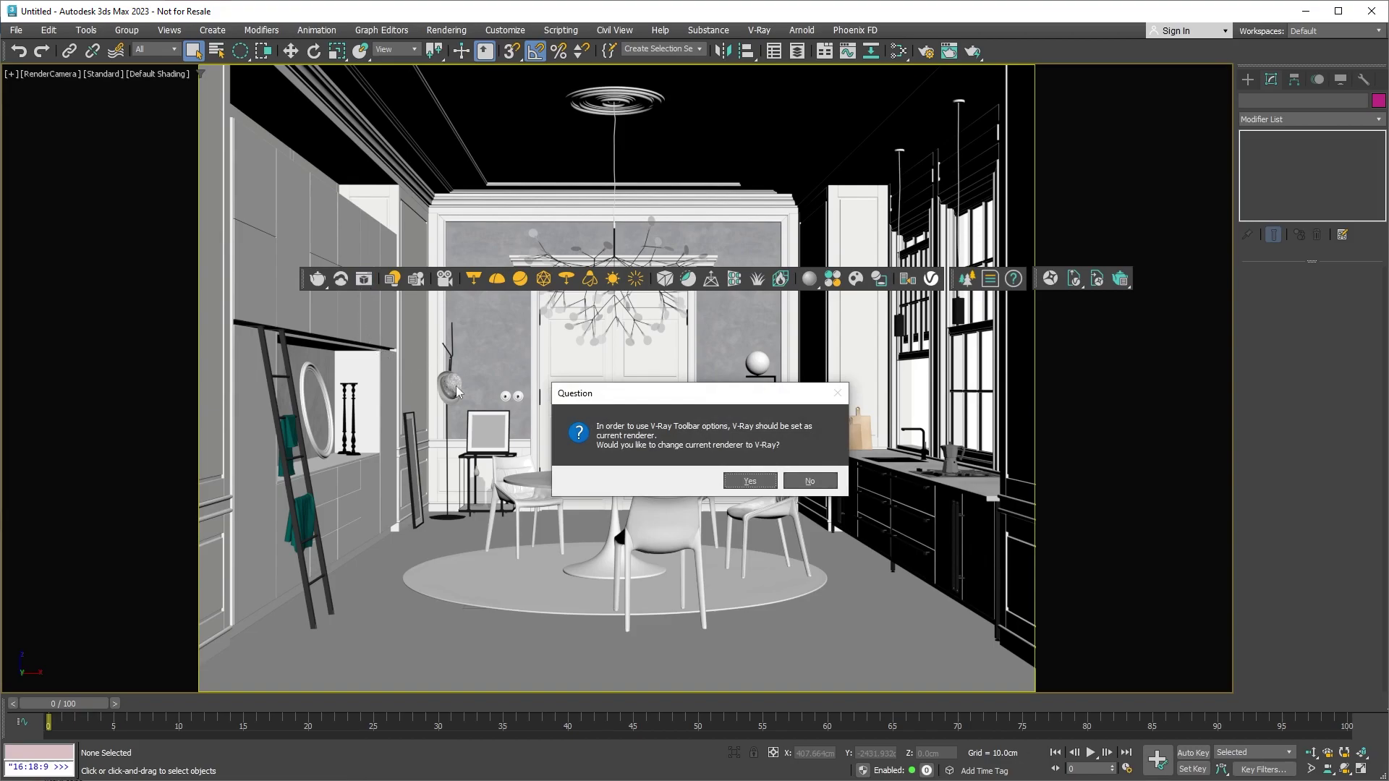
click(745, 481)
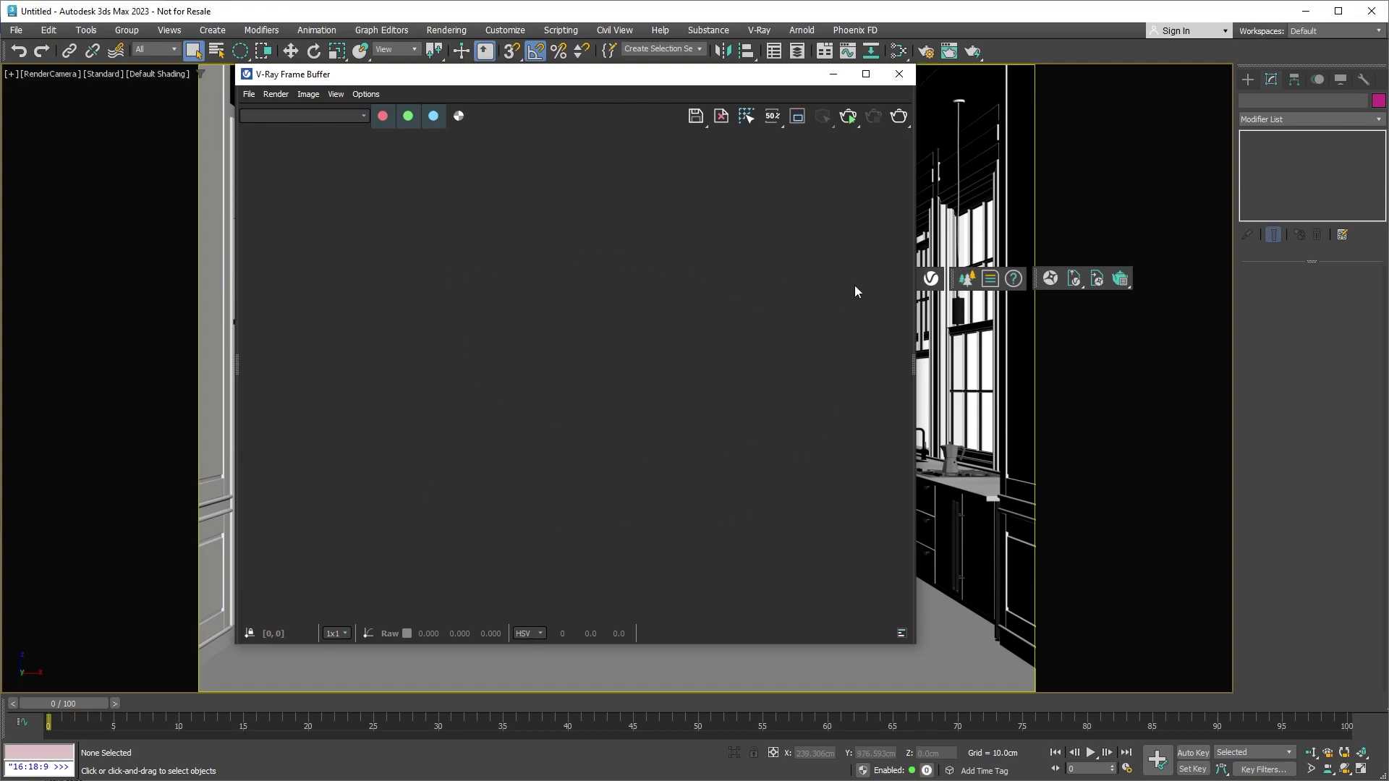
Render the dining-room scene, then try a region render over the ceiling and chandelier.
click(898, 120)
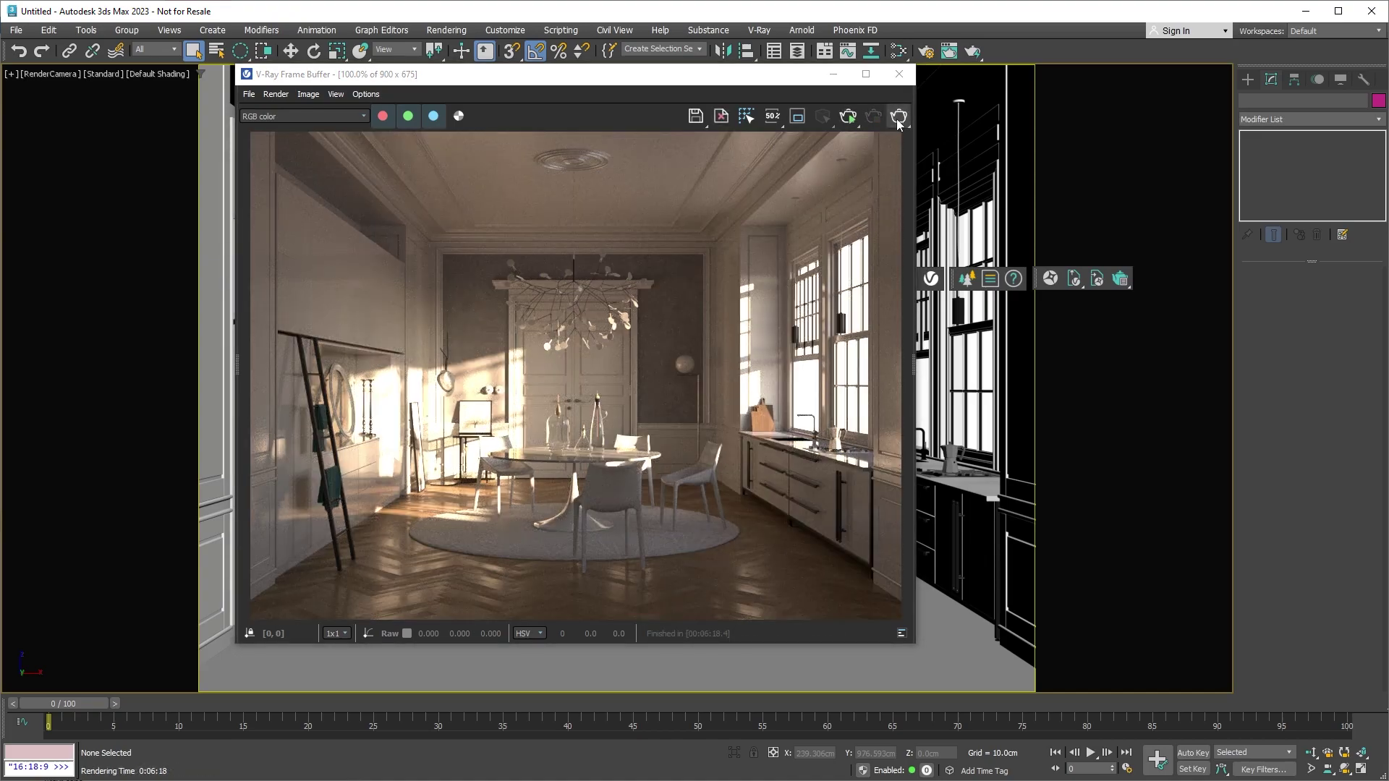
click(797, 117)
drag(738, 174, 516, 321)
click(806, 118)
Check the 50% render size and Save image options without changing anything.
click(772, 117)
click(773, 118)
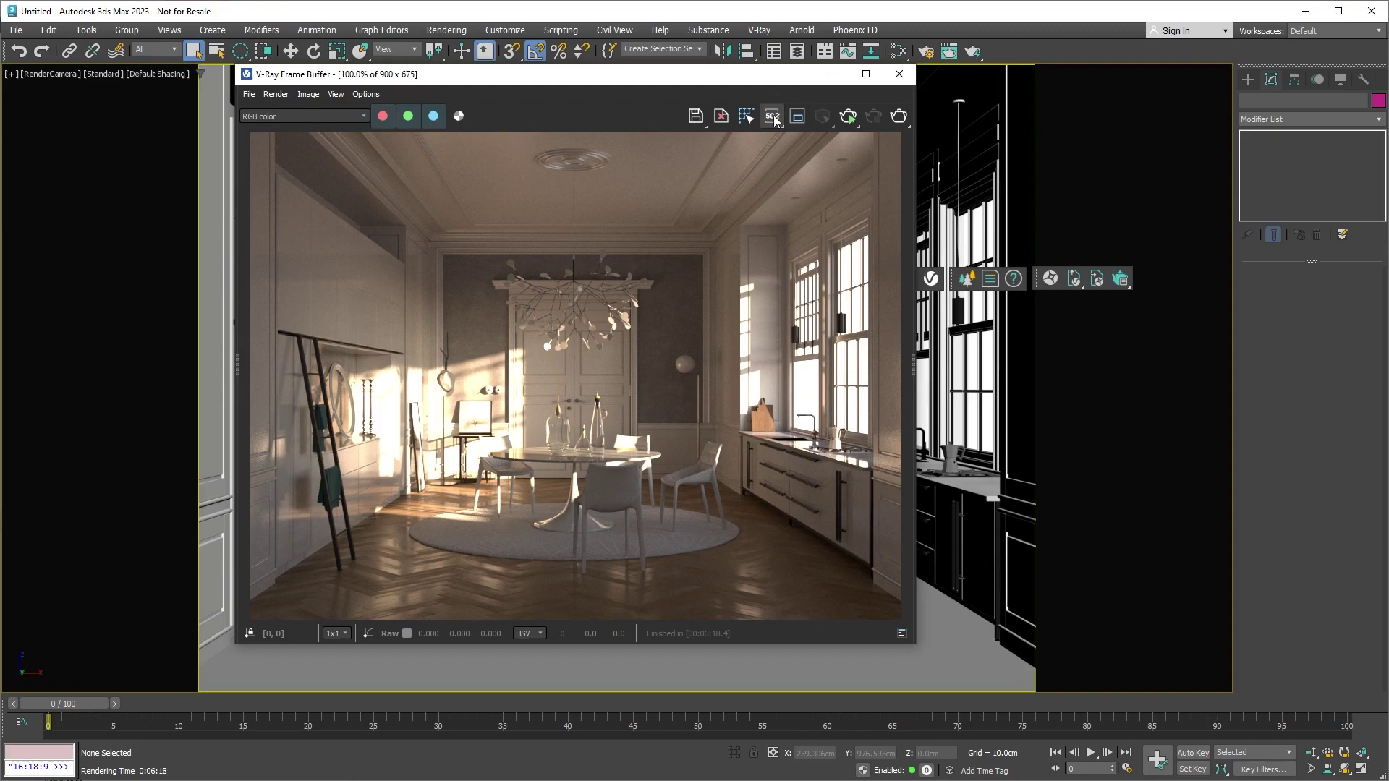
click(697, 120)
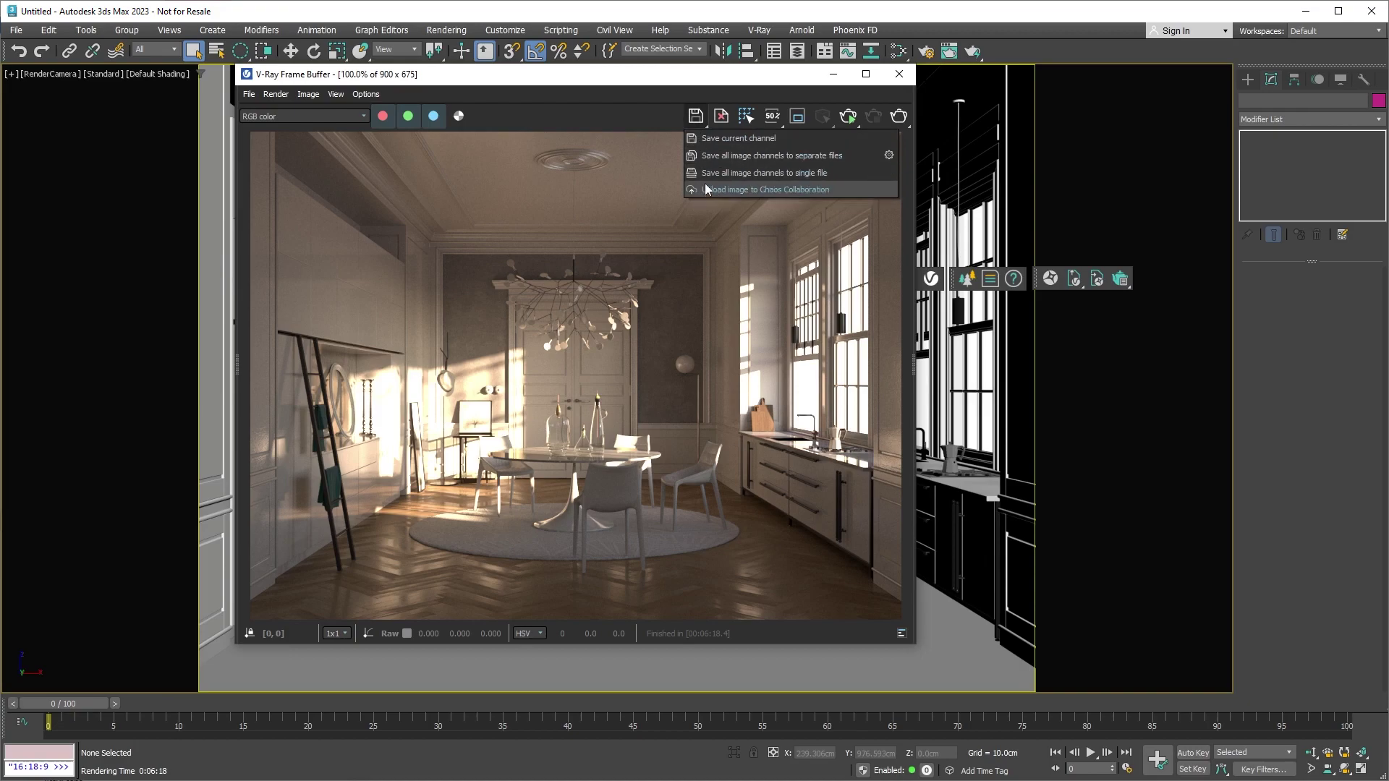
click(700, 118)
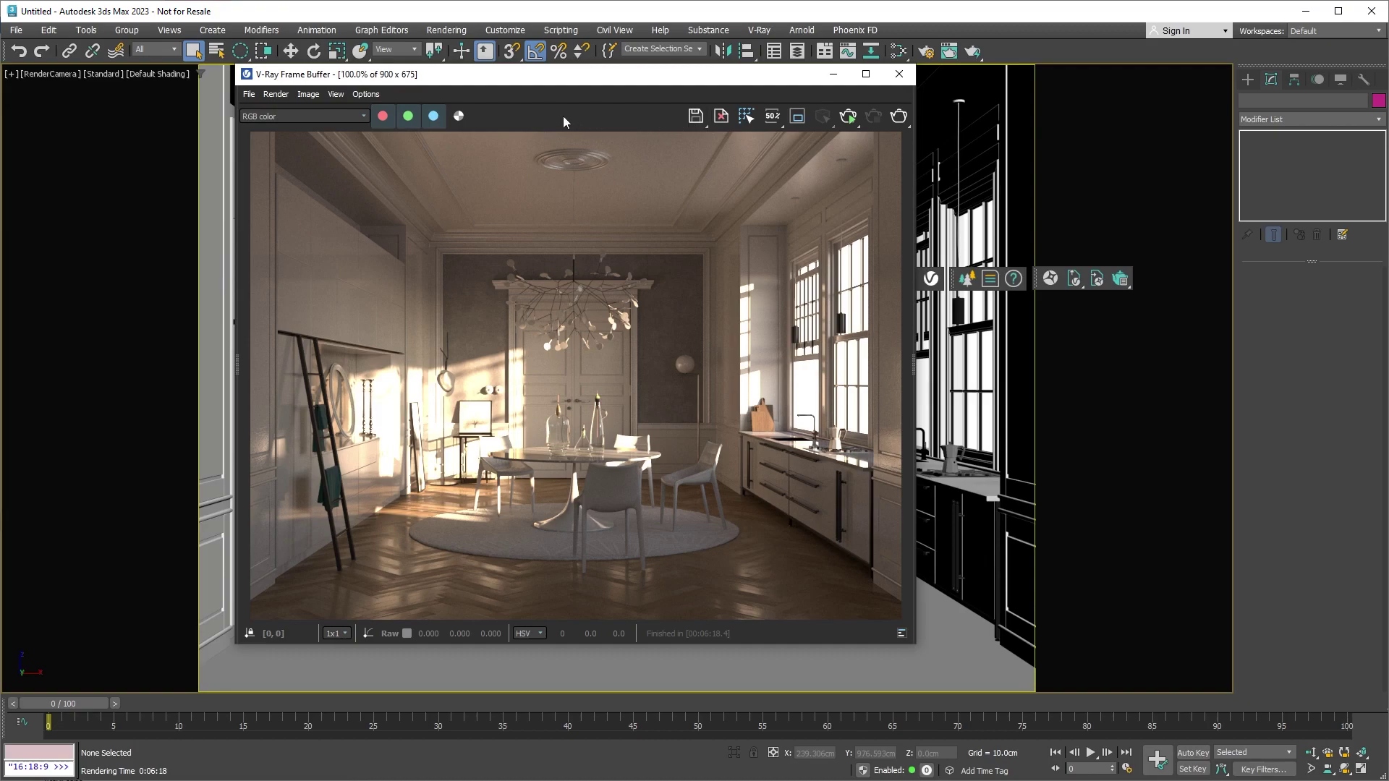
Switch the displayed channel to VRaySpecular, then back to RGB color.
click(365, 119)
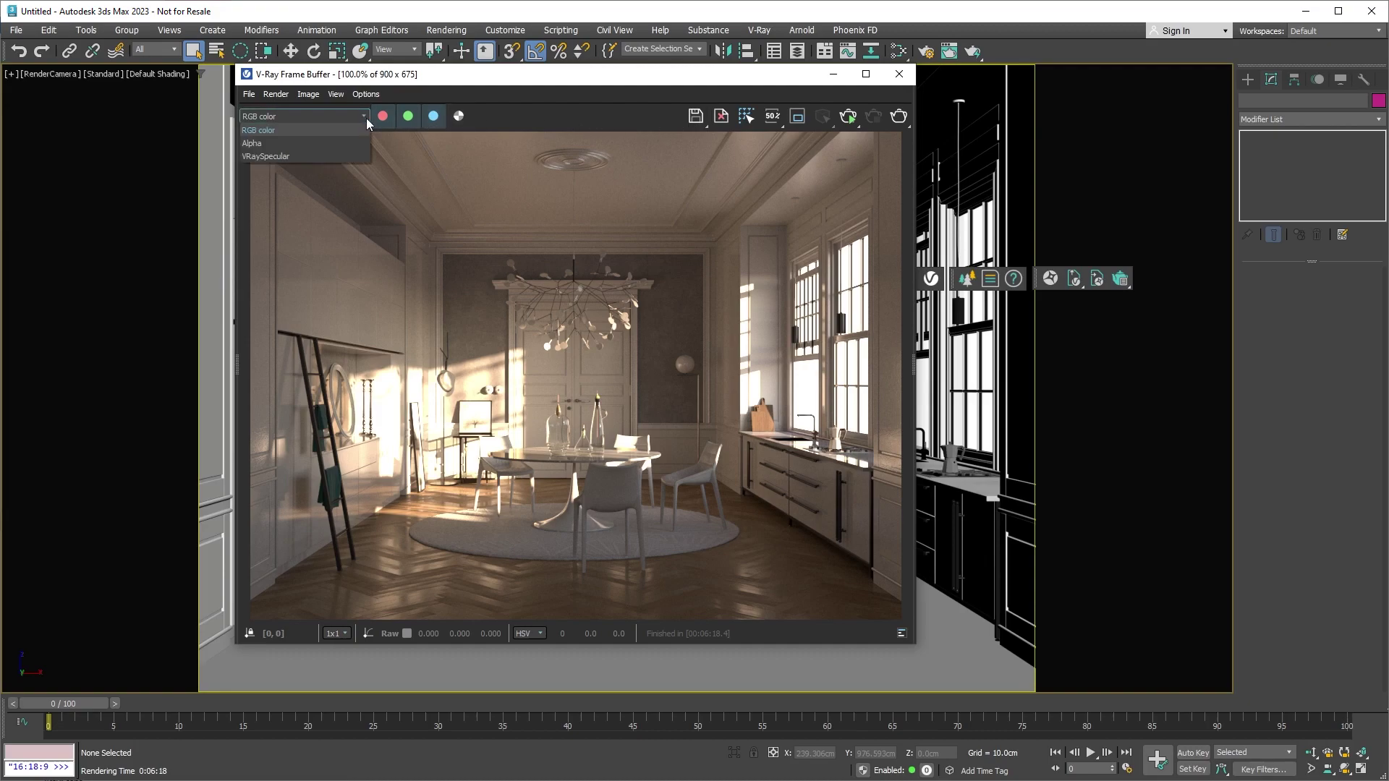
click(360, 153)
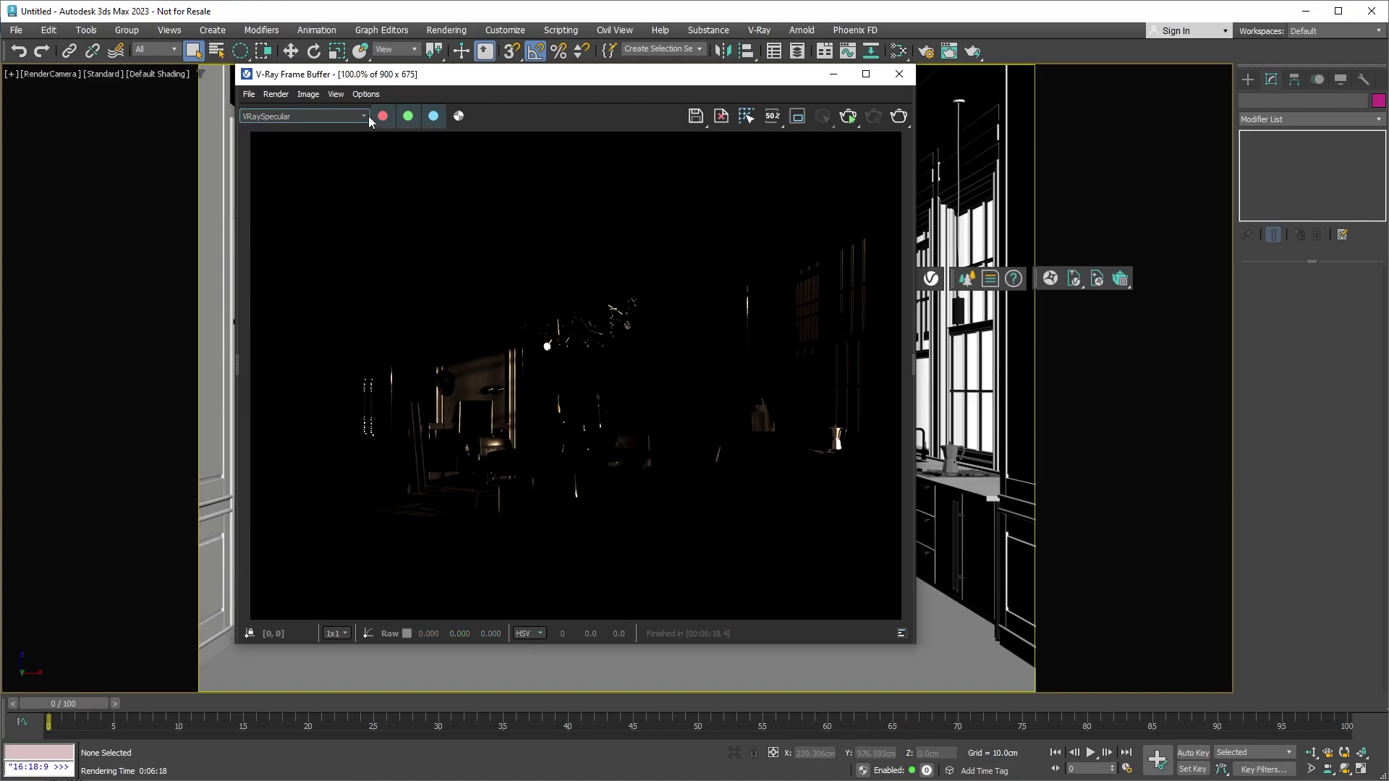
click(366, 116)
click(361, 128)
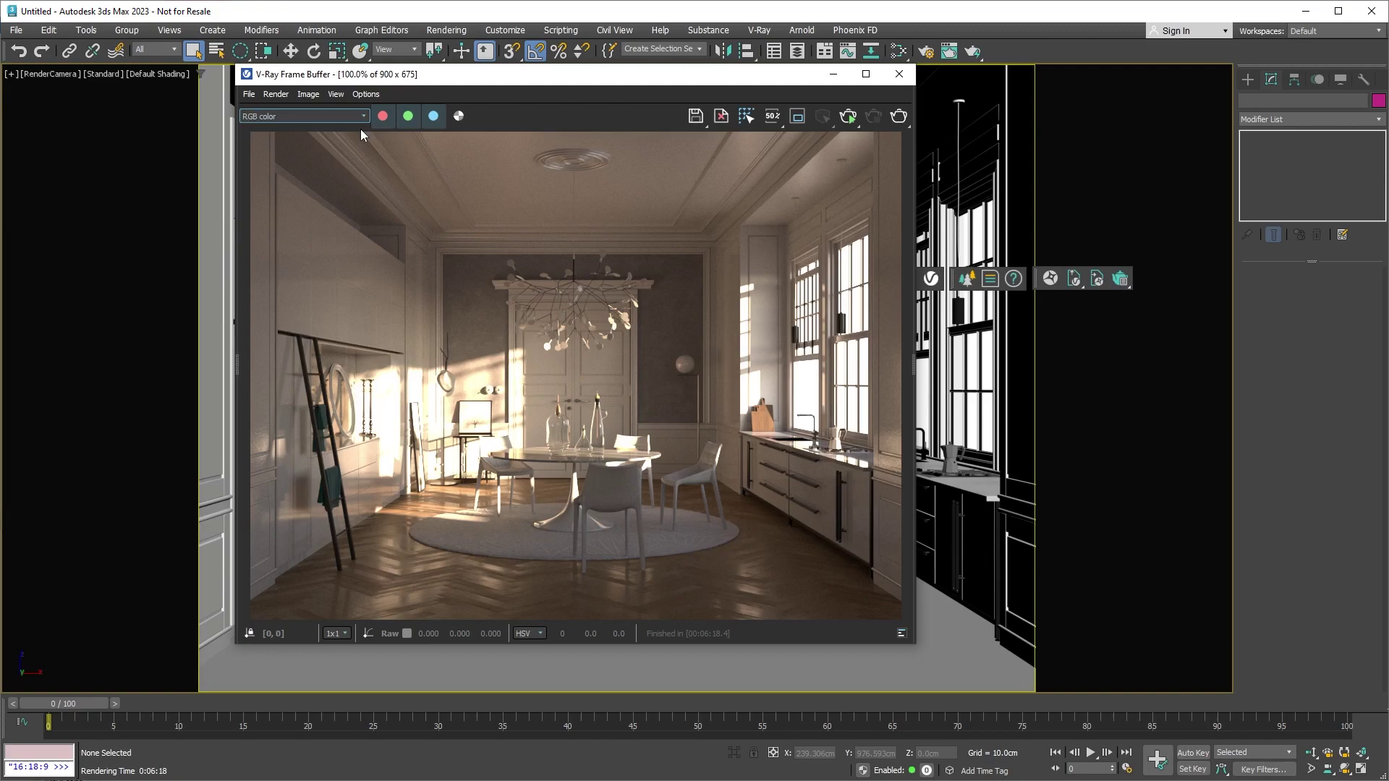
Open the VFB layers panel, add a Filmic tonemap layer, and select the Source: RGB layer.
click(911, 359)
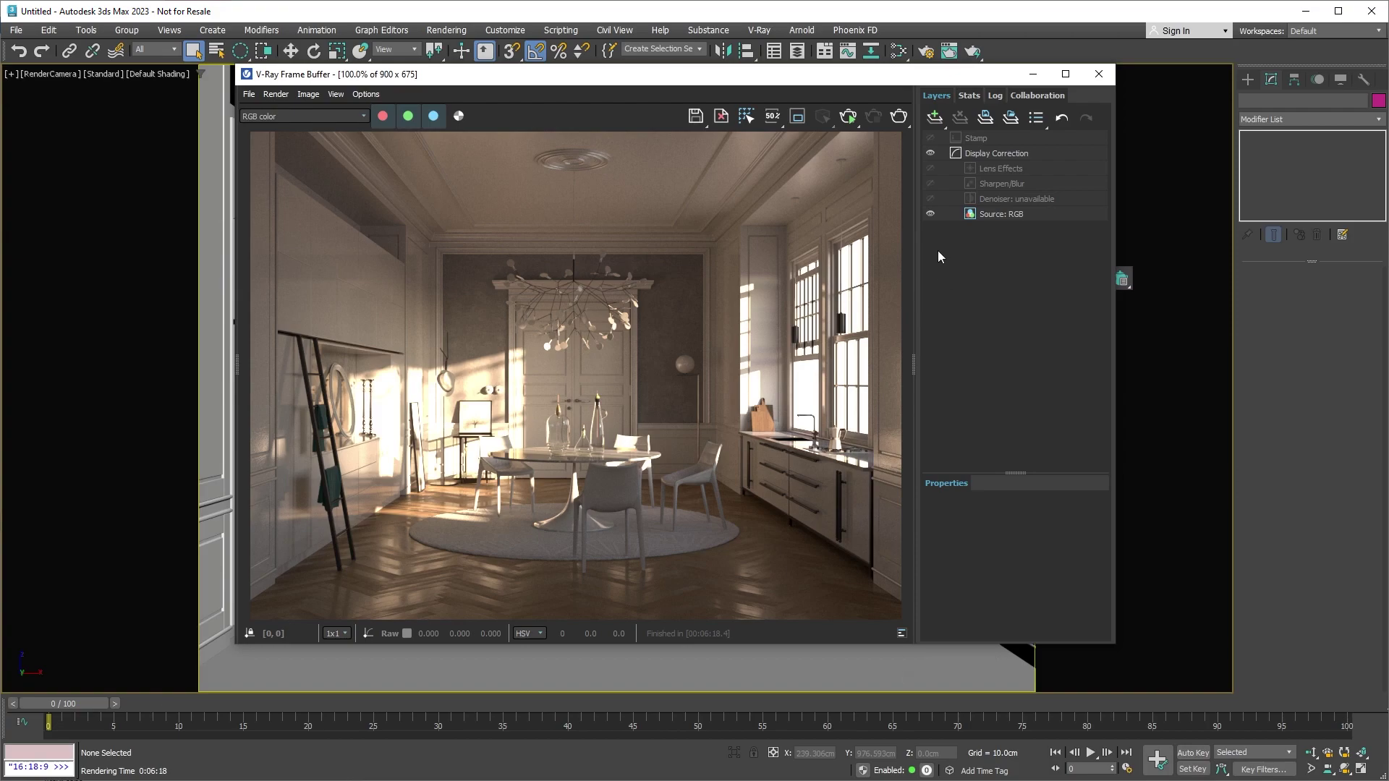
click(933, 118)
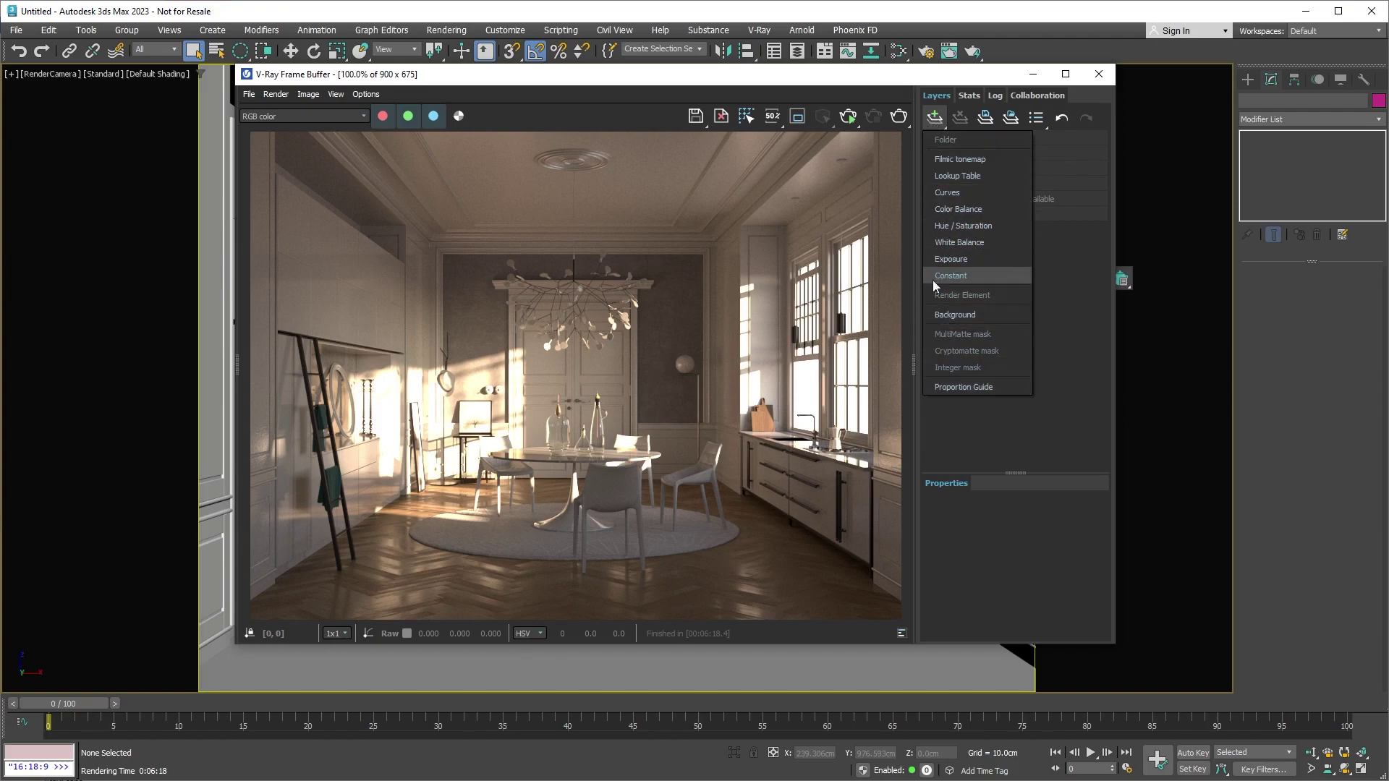
click(927, 159)
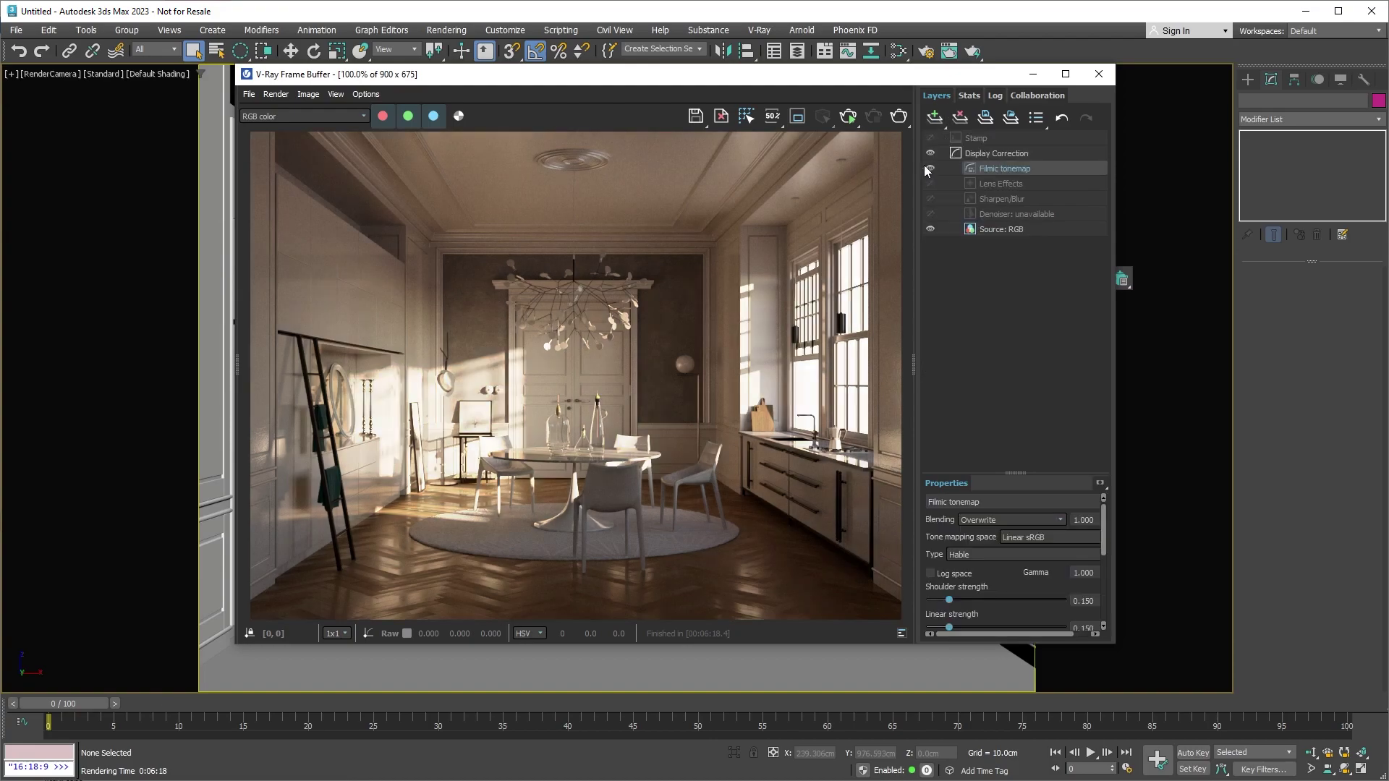
click(962, 231)
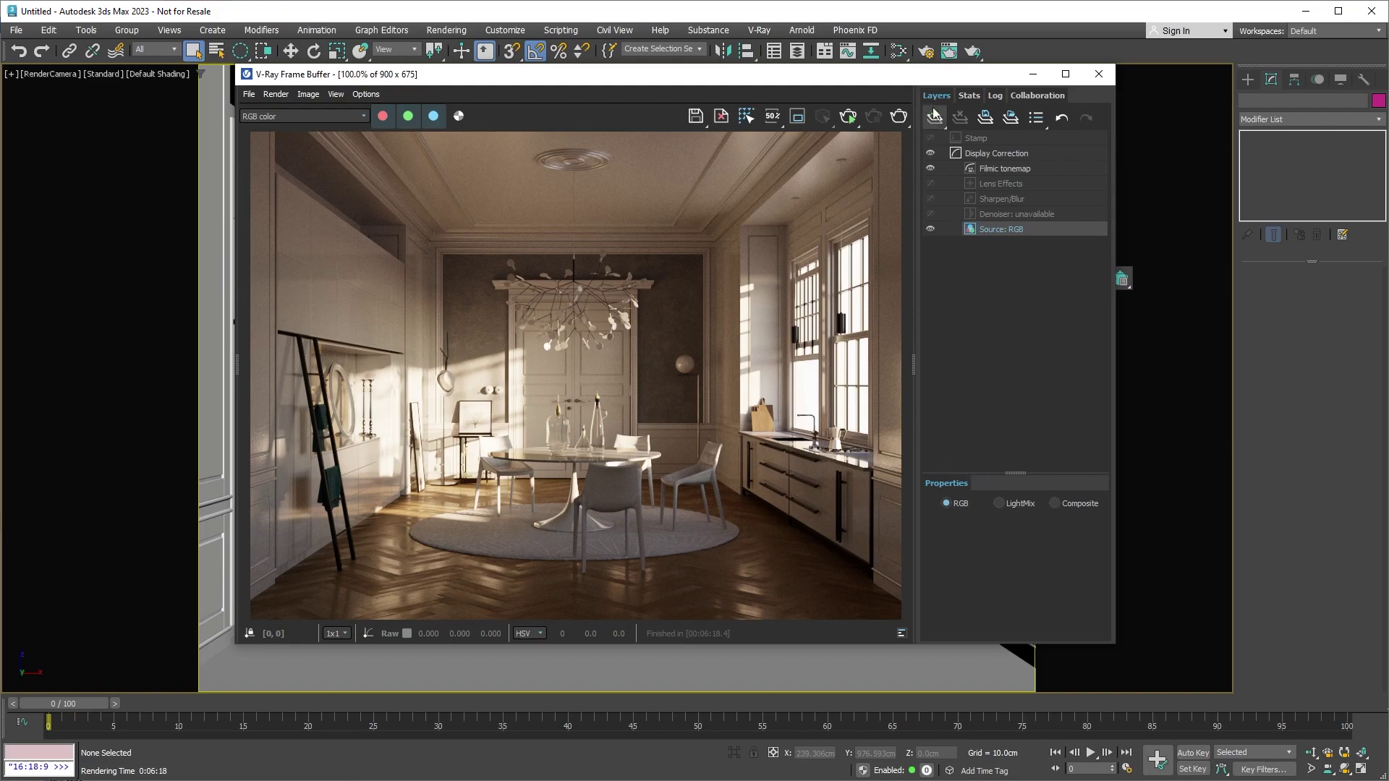
Browse the Stats, Log and Collaboration tabs, prepare a cloud upload, then hide the side panel.
click(966, 96)
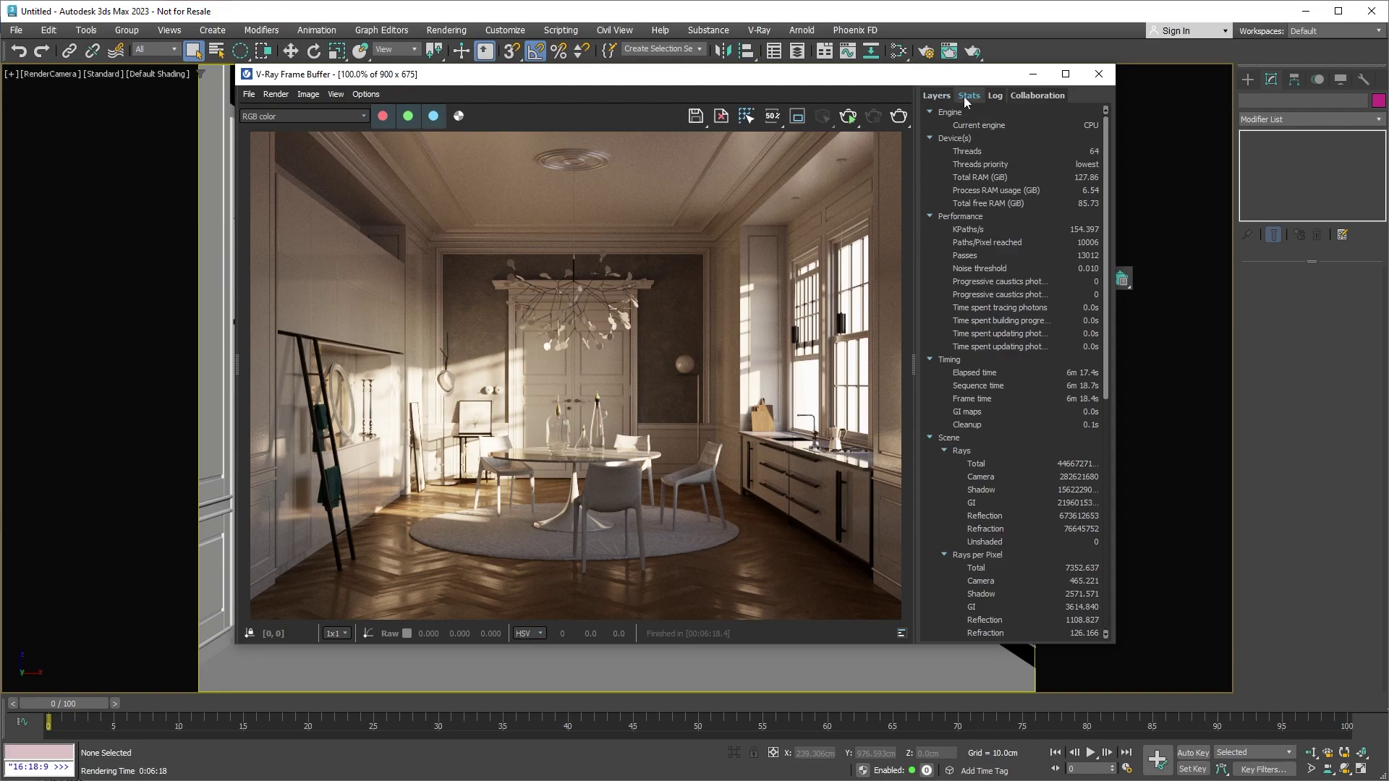
click(995, 96)
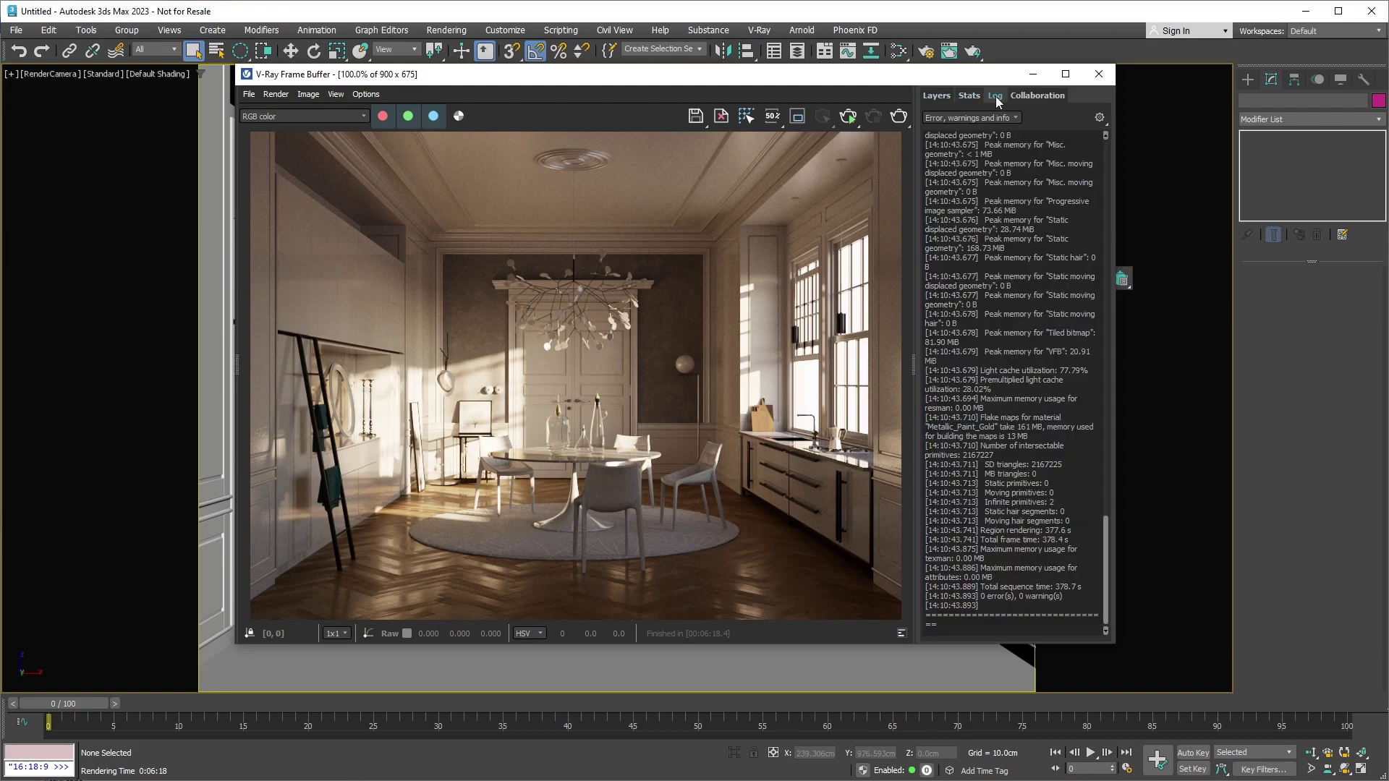
click(1026, 97)
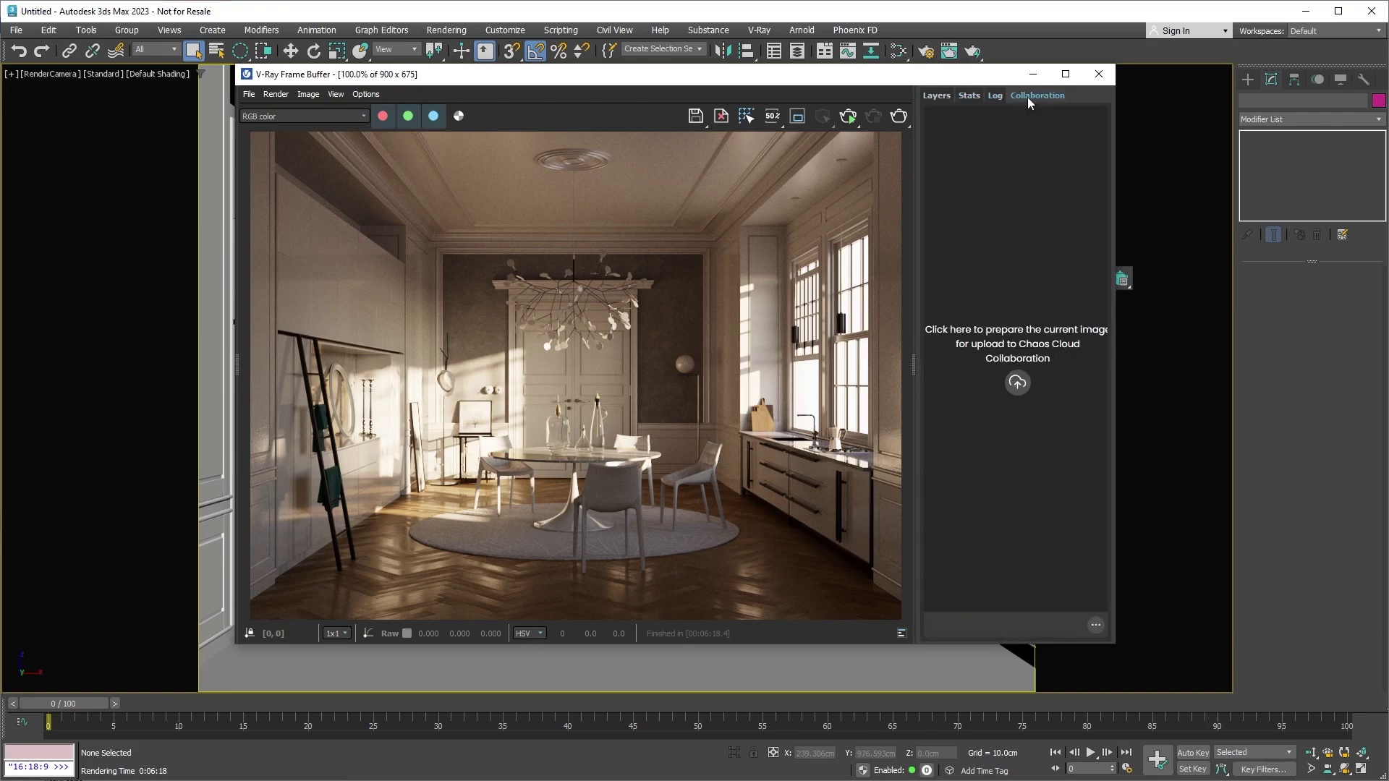
click(1017, 382)
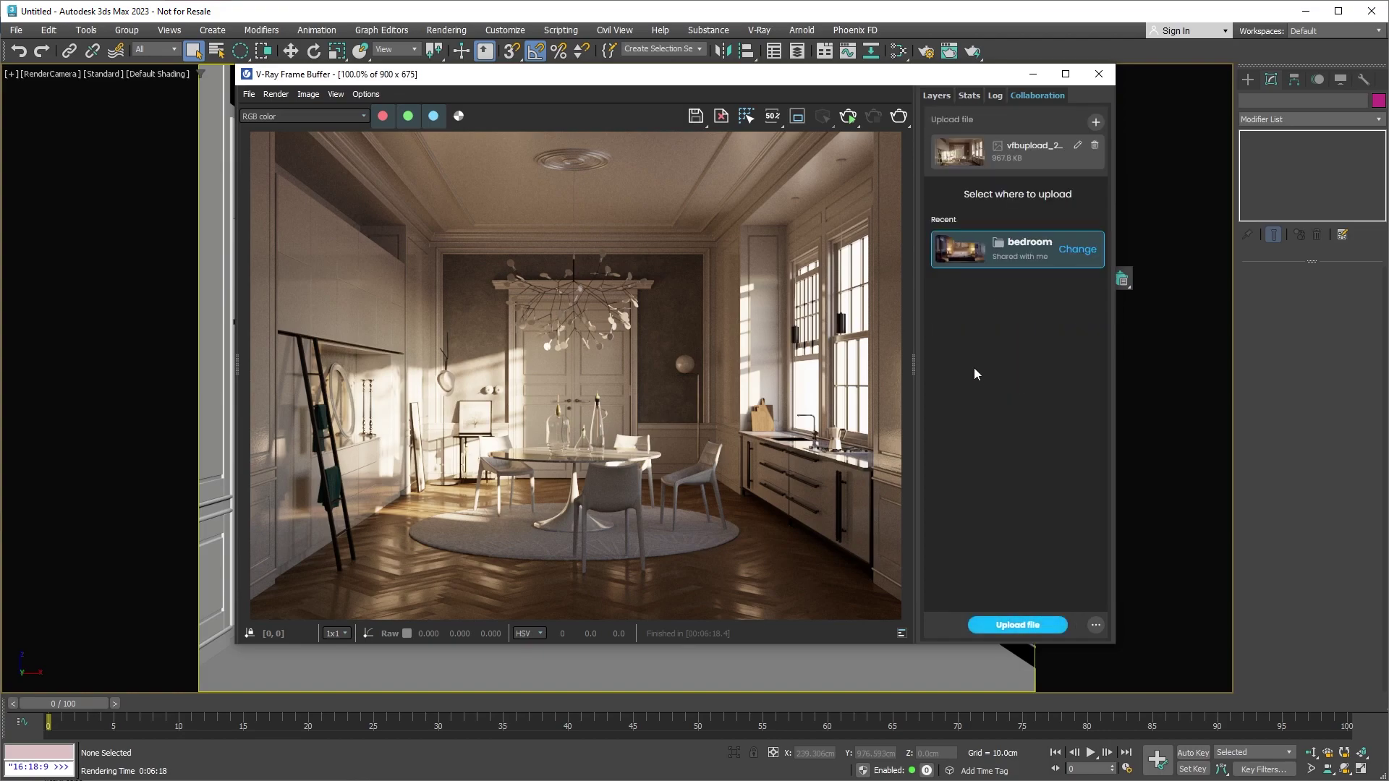
click(916, 361)
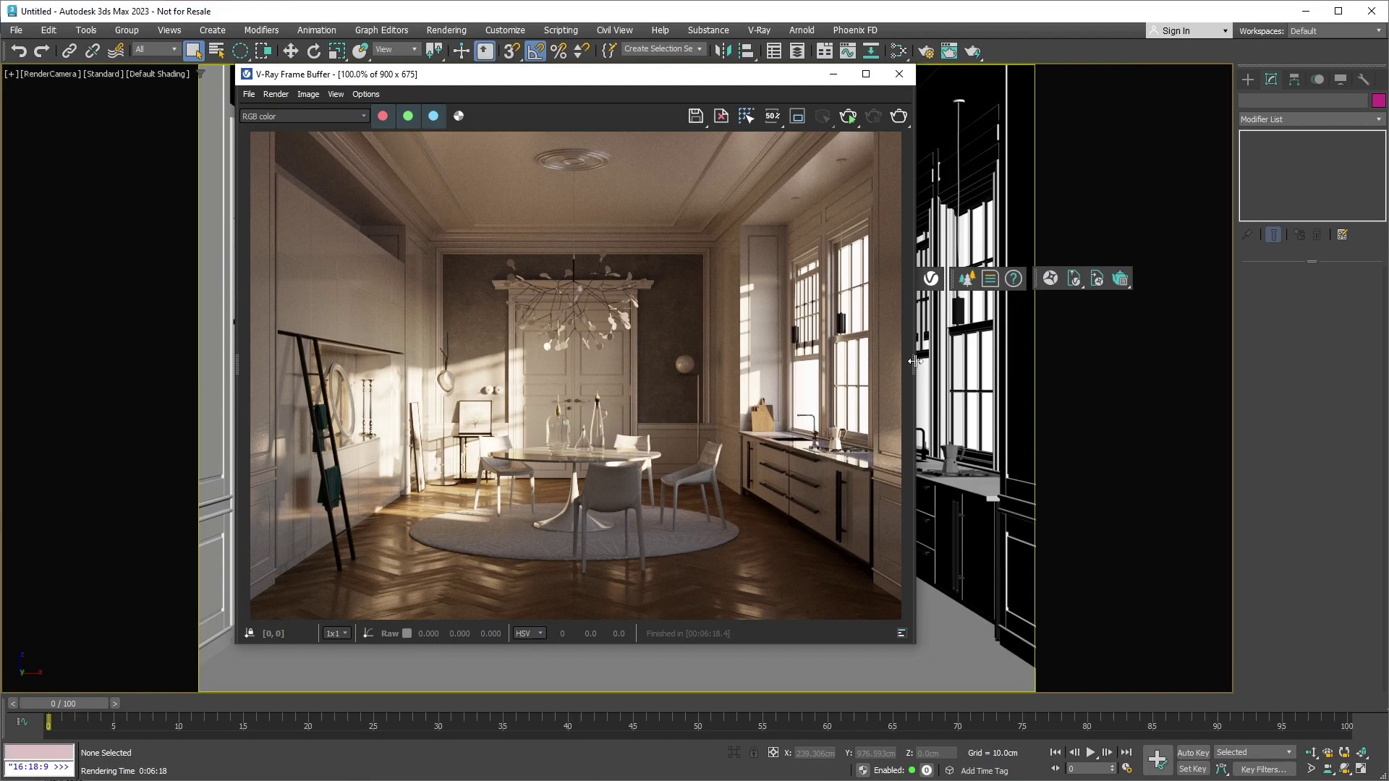
Save the render as a history snapshot, review and save the VFB History settings, then close the VFB.
click(238, 360)
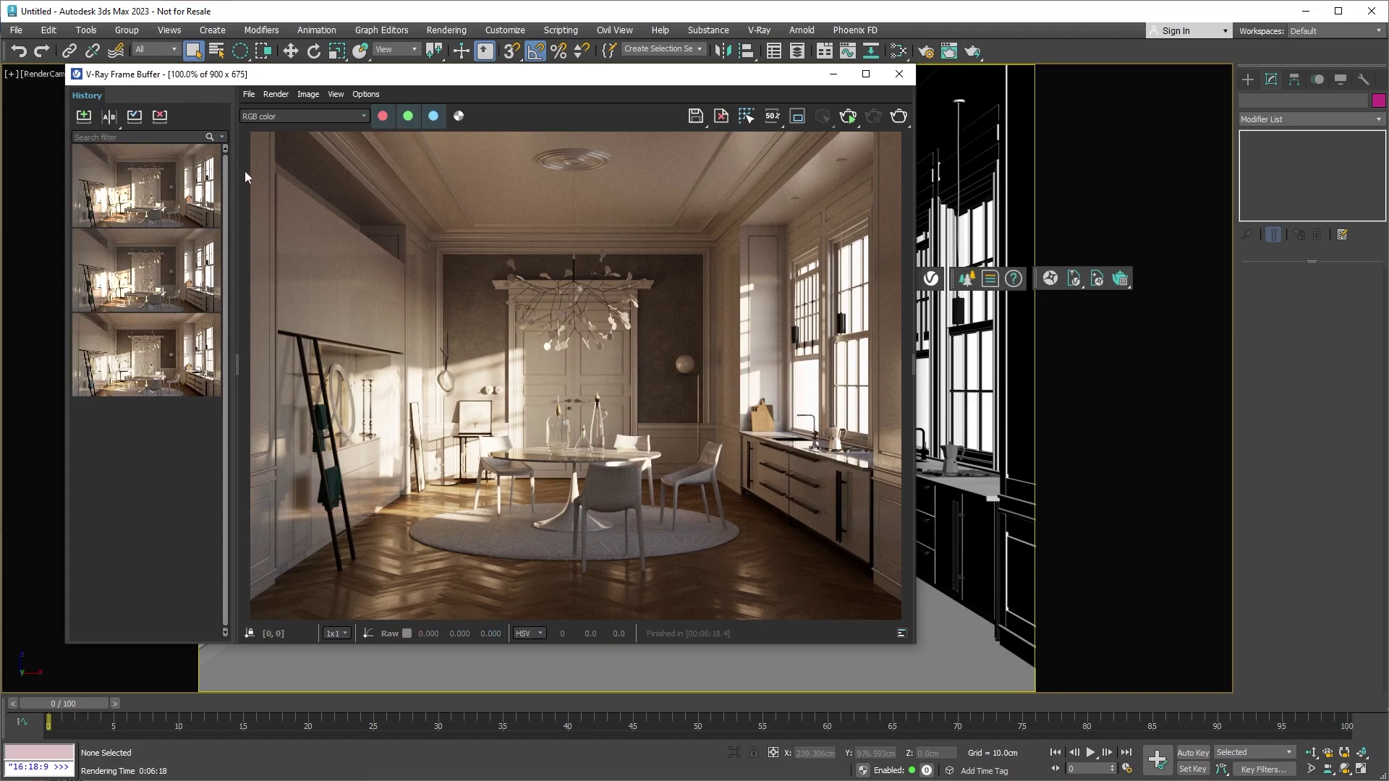
click(85, 119)
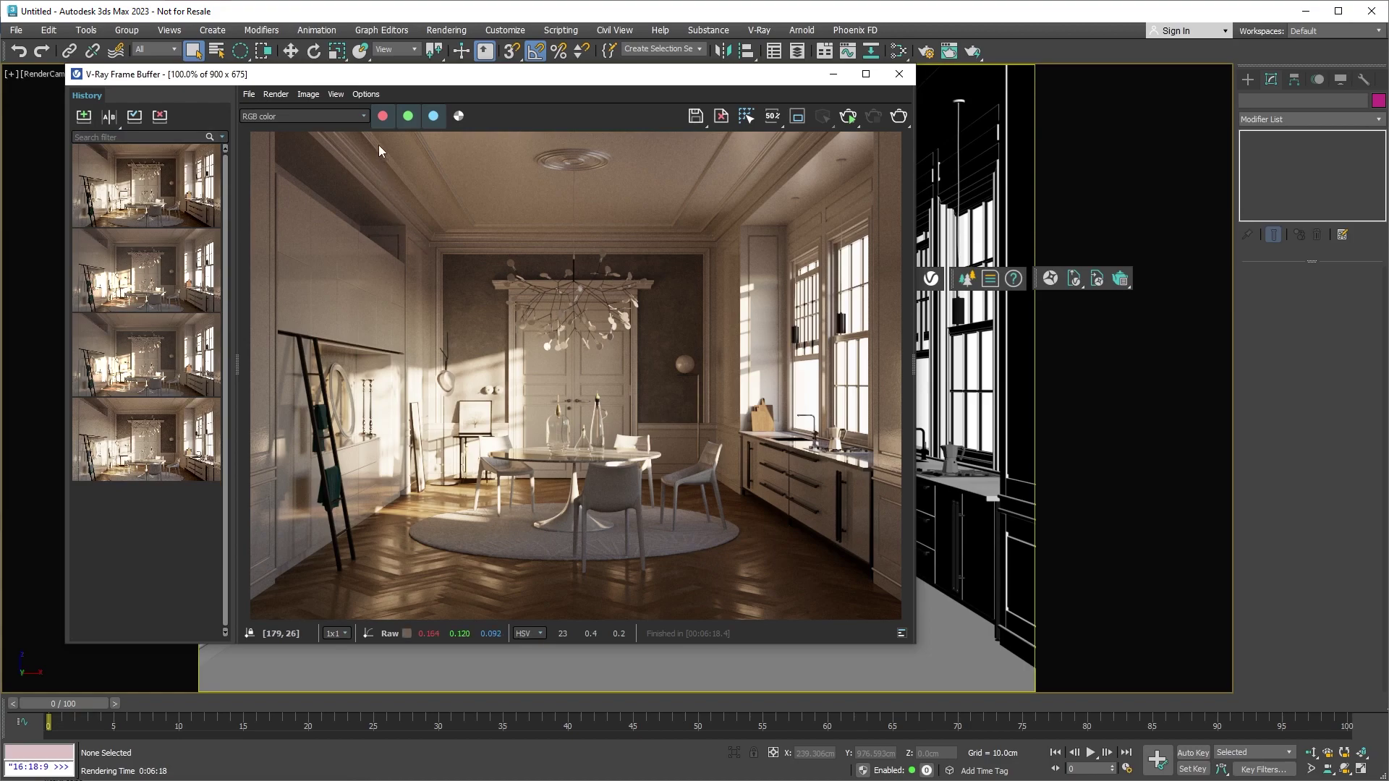
click(367, 94)
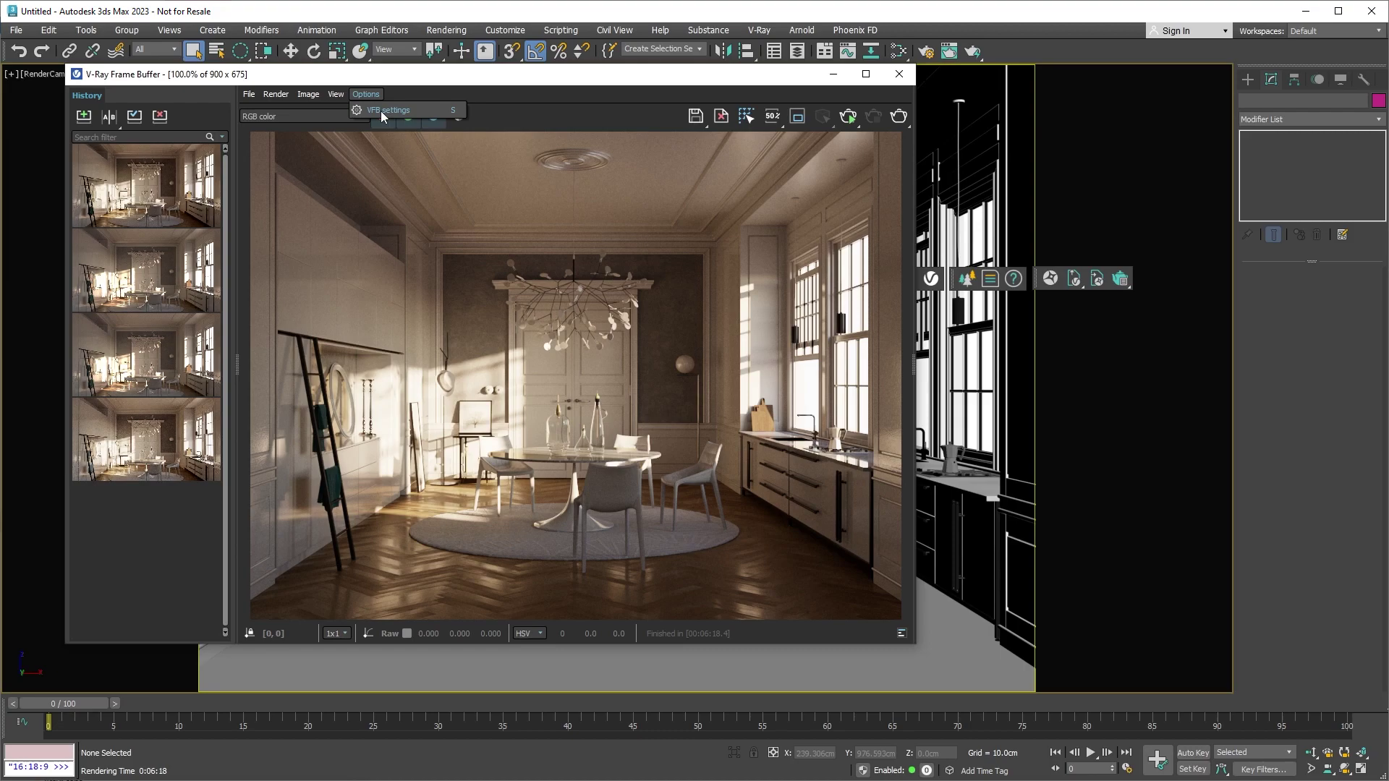
click(381, 111)
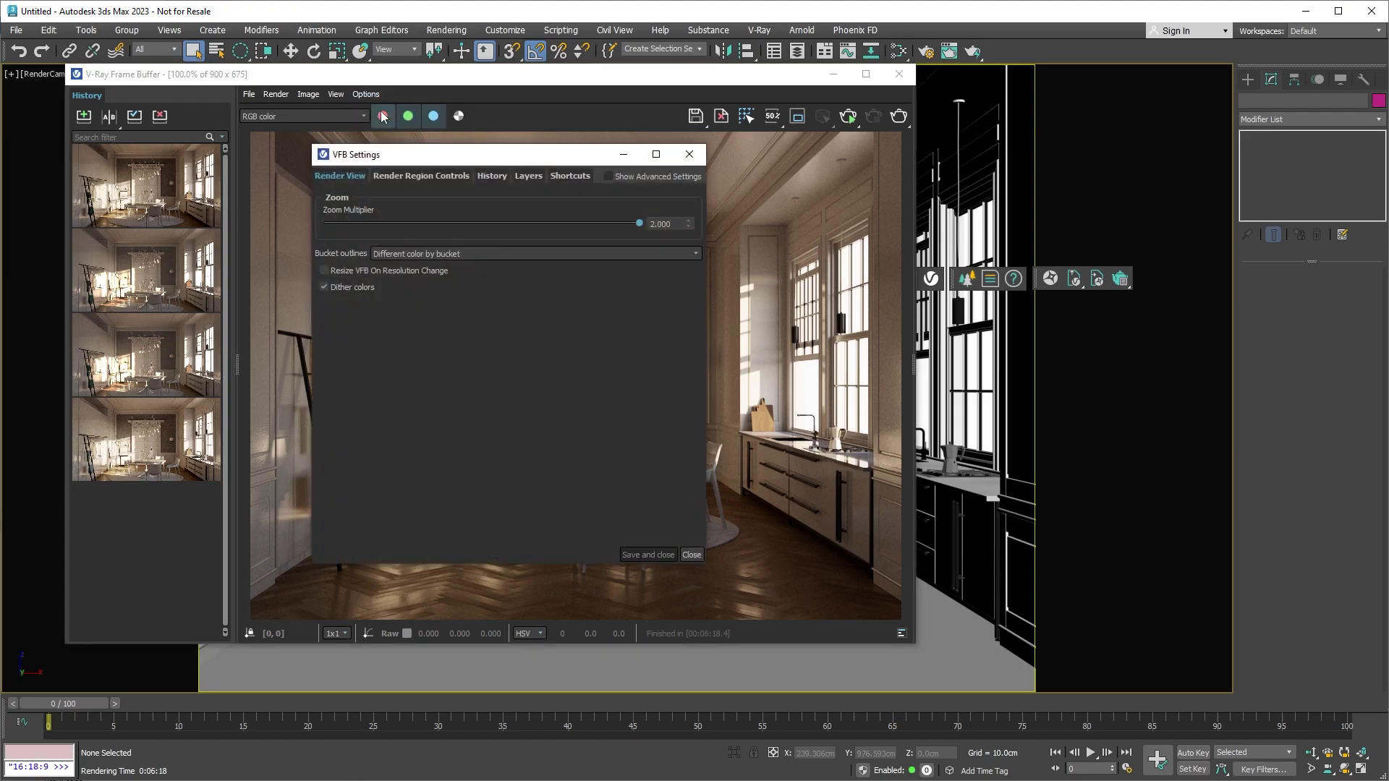
click(490, 178)
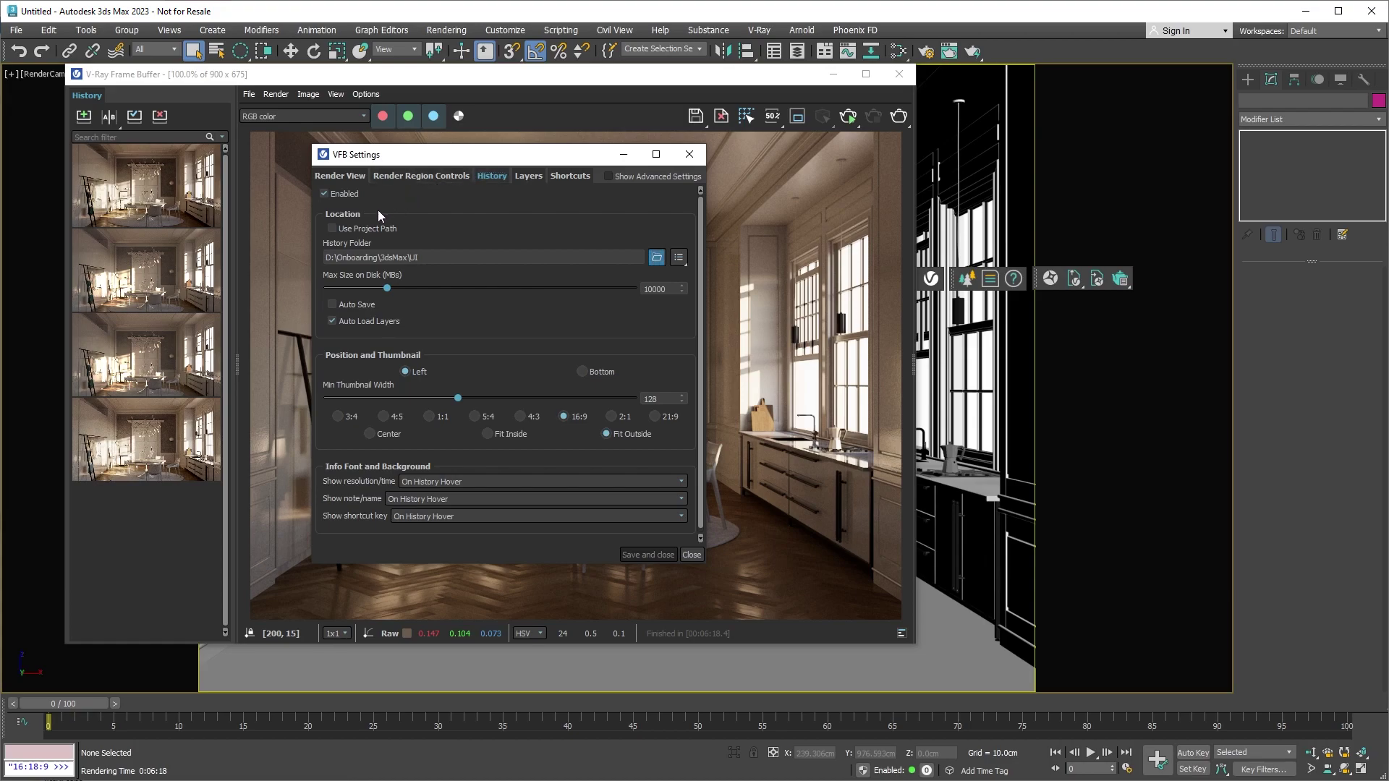
click(333, 229)
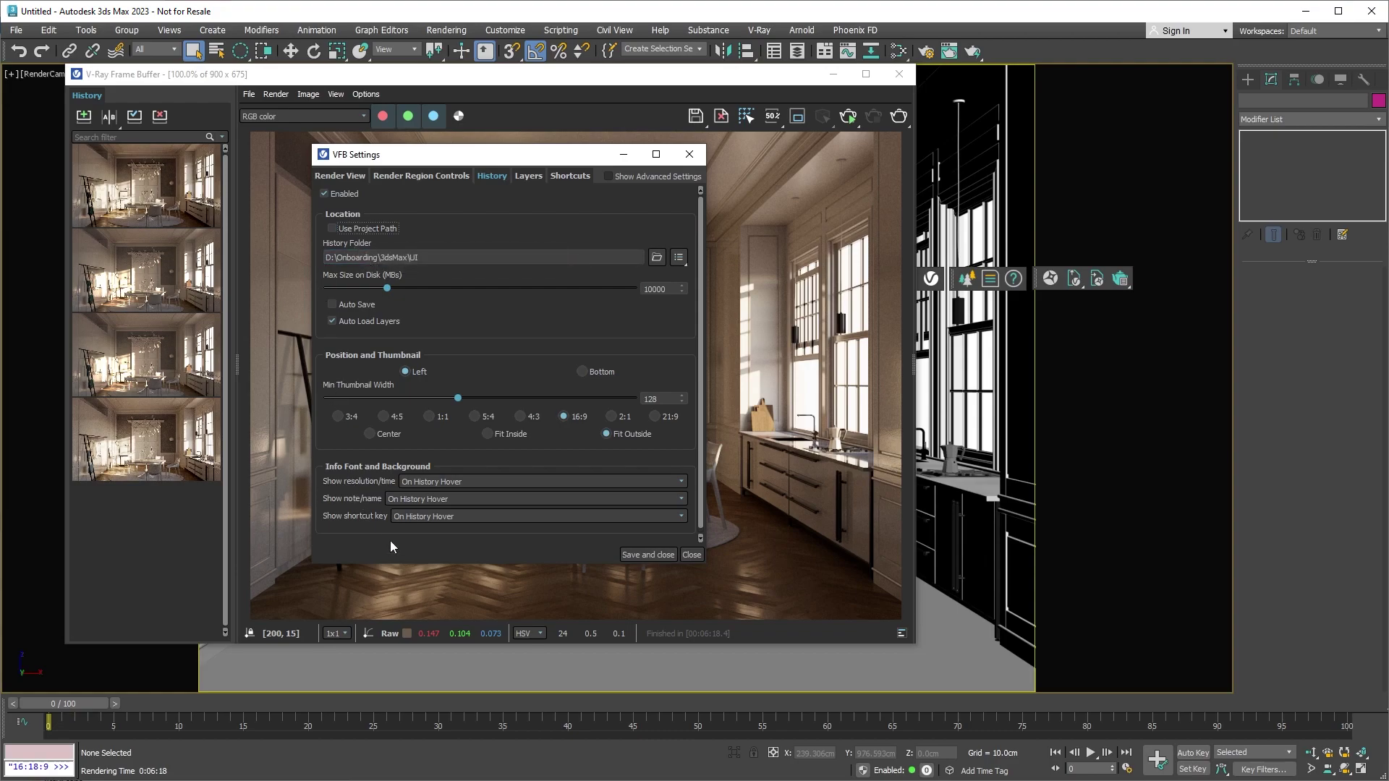
click(638, 551)
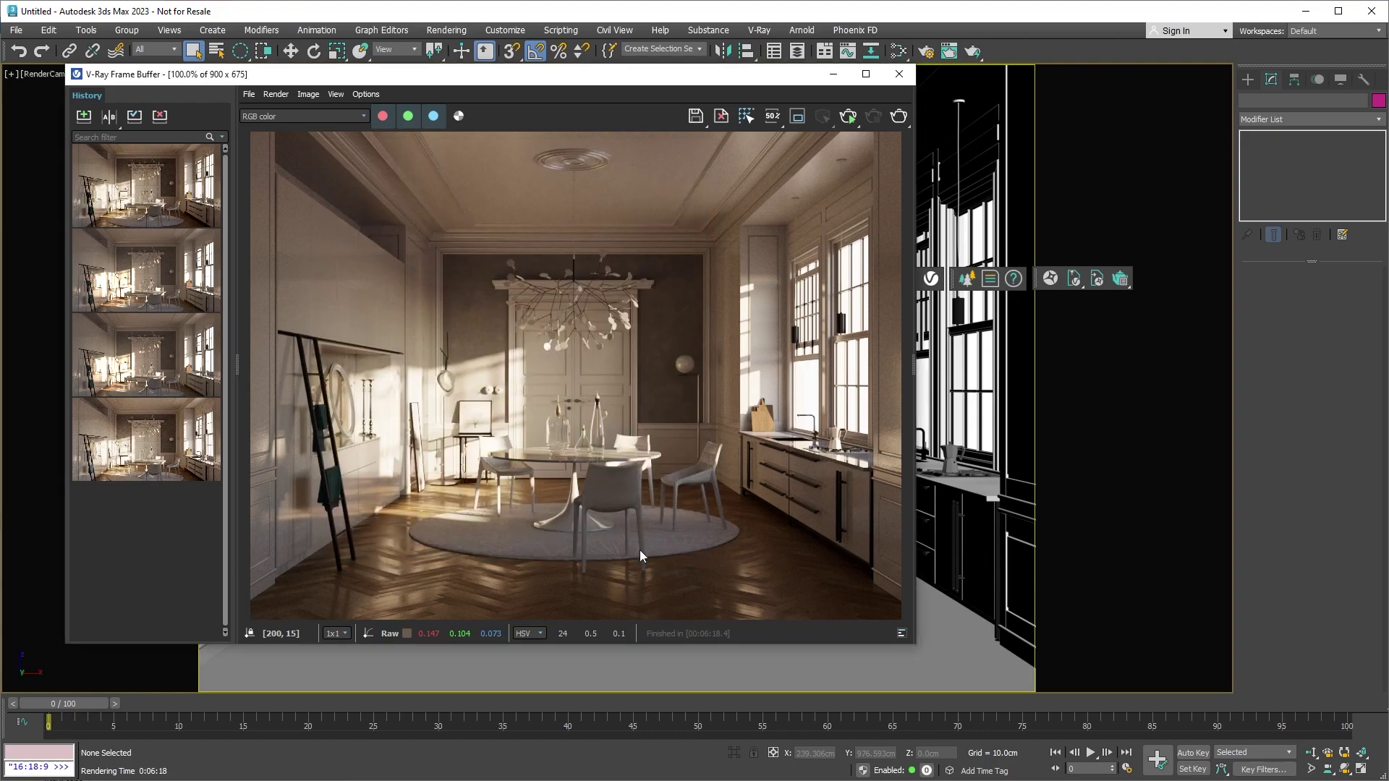
click(898, 73)
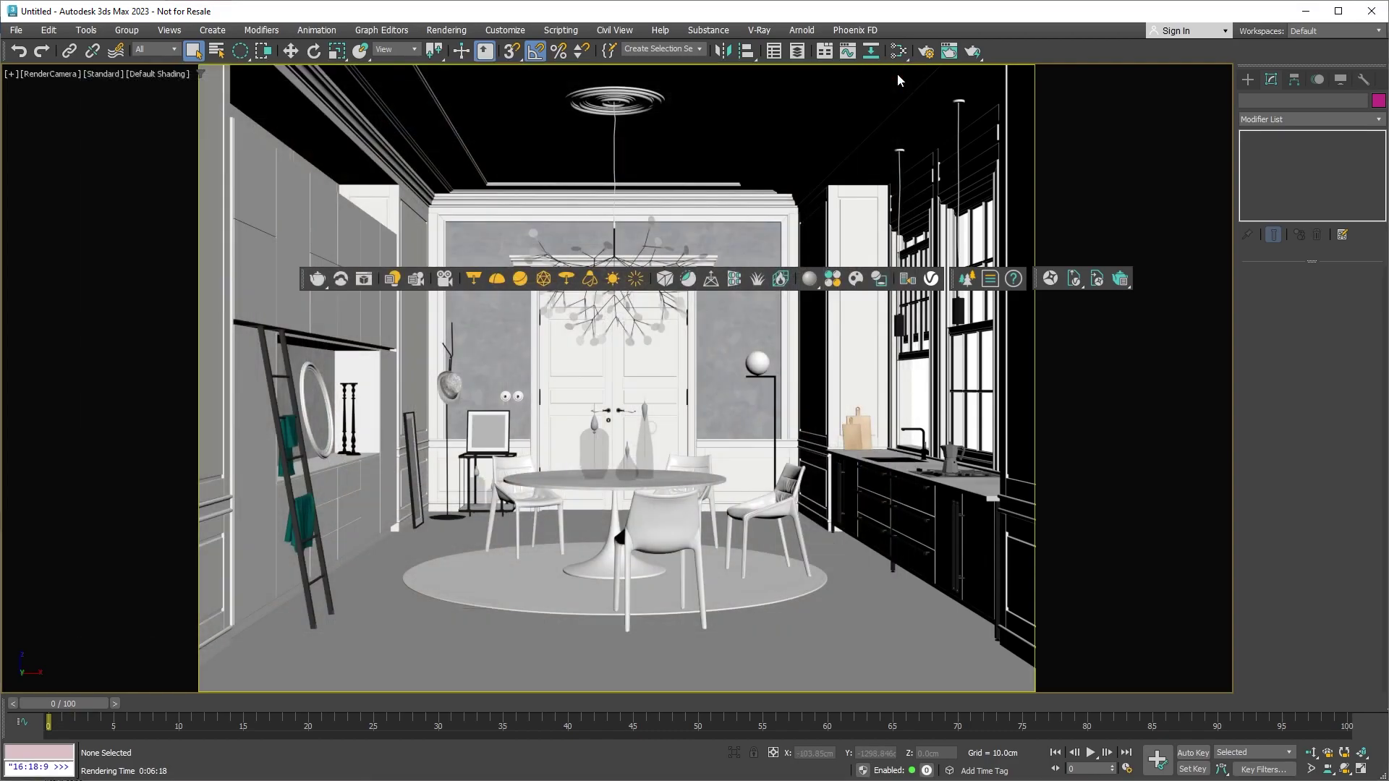
click(396, 276)
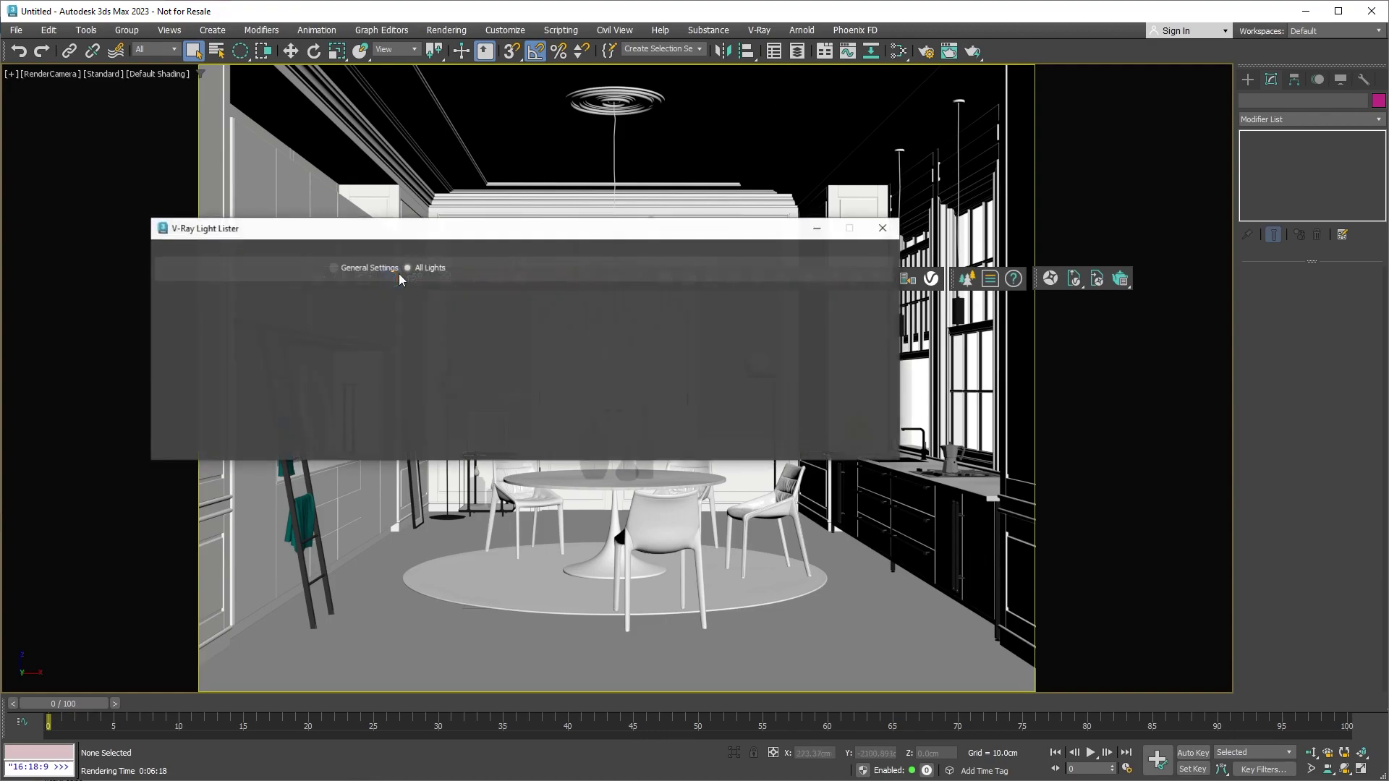
click(882, 228)
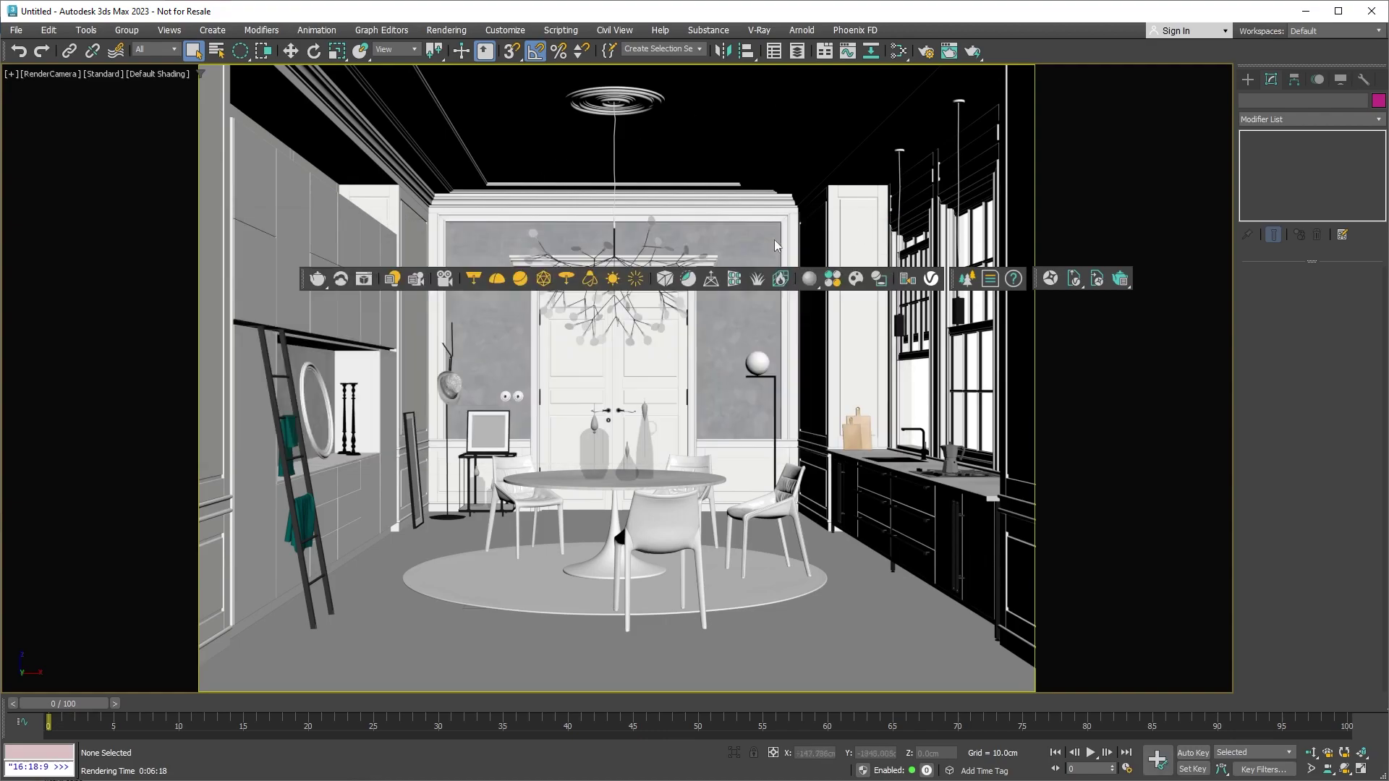
click(415, 279)
click(1034, 298)
click(854, 280)
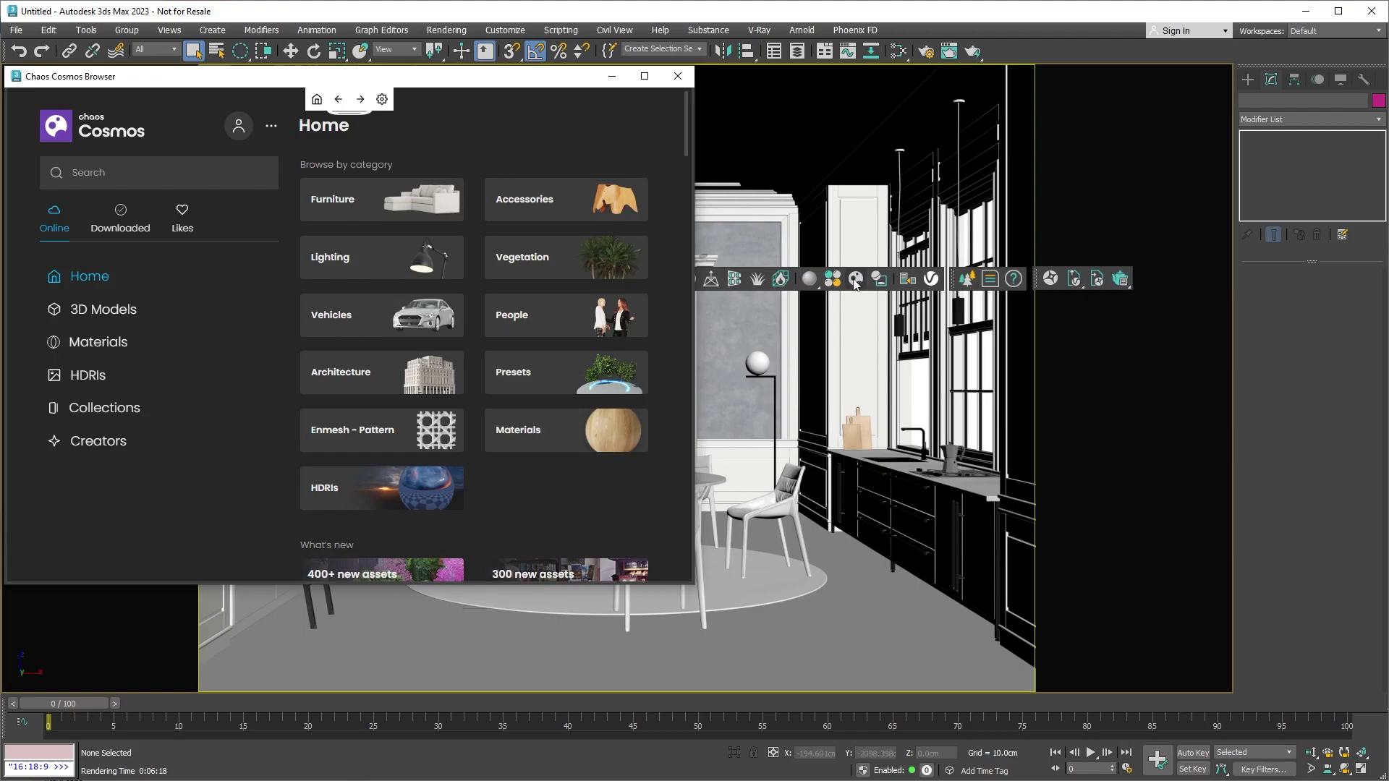
click(97, 309)
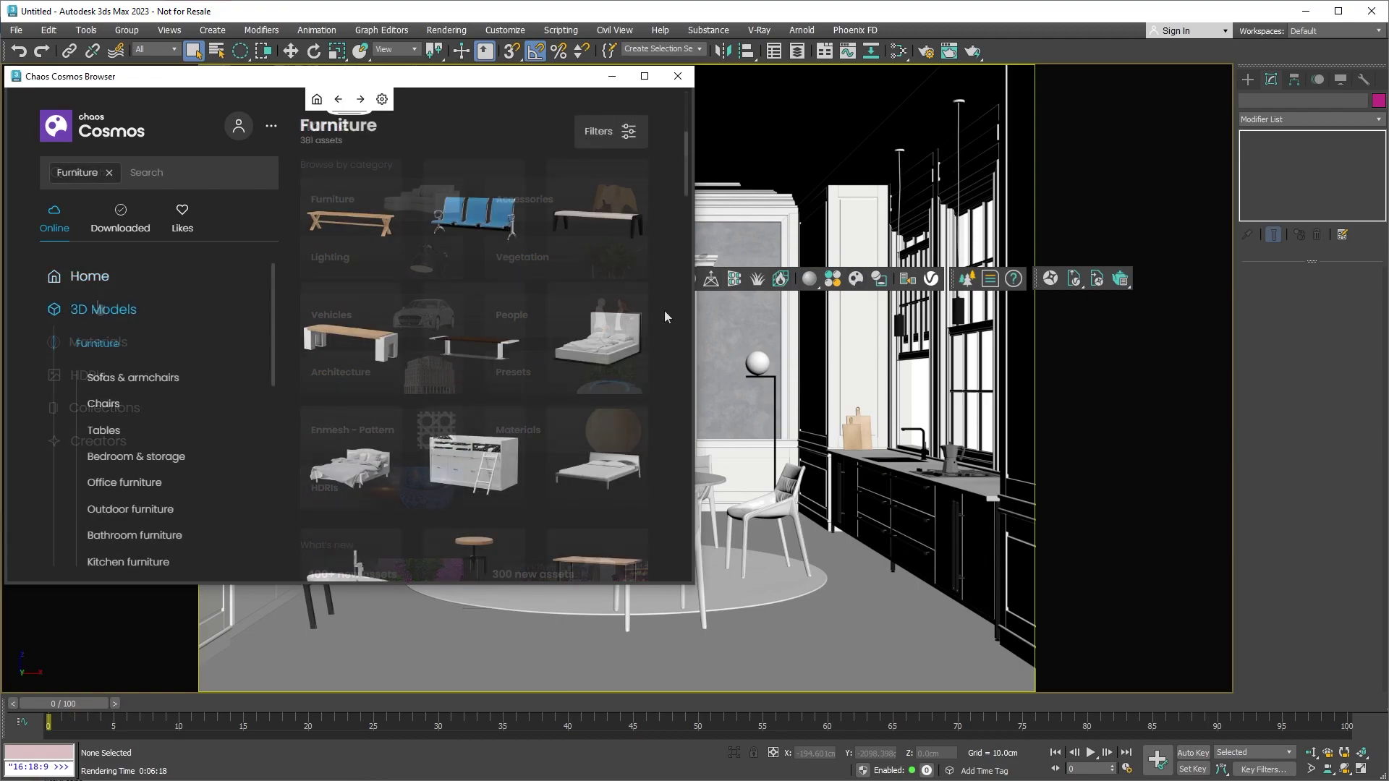
scroll(665, 307, down, 5)
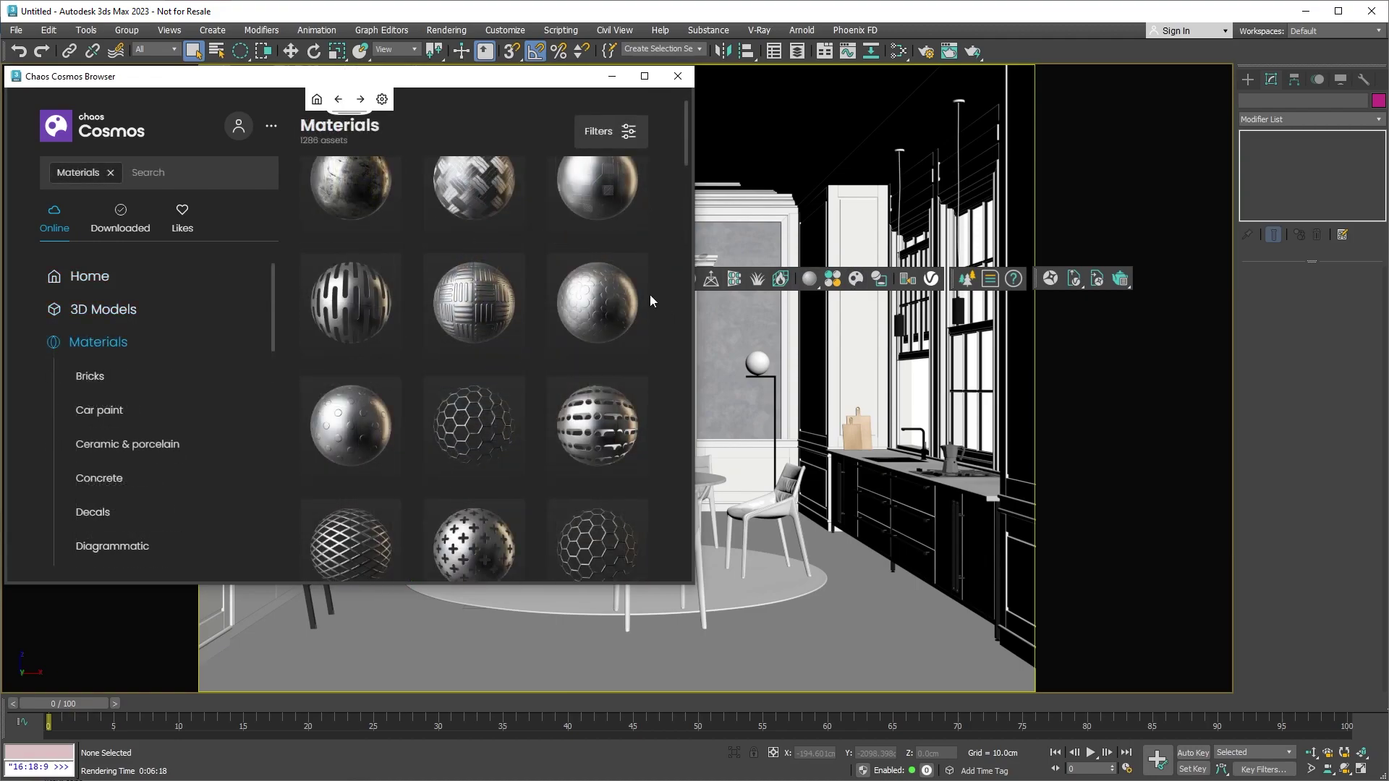
scroll(649, 295, down, 5)
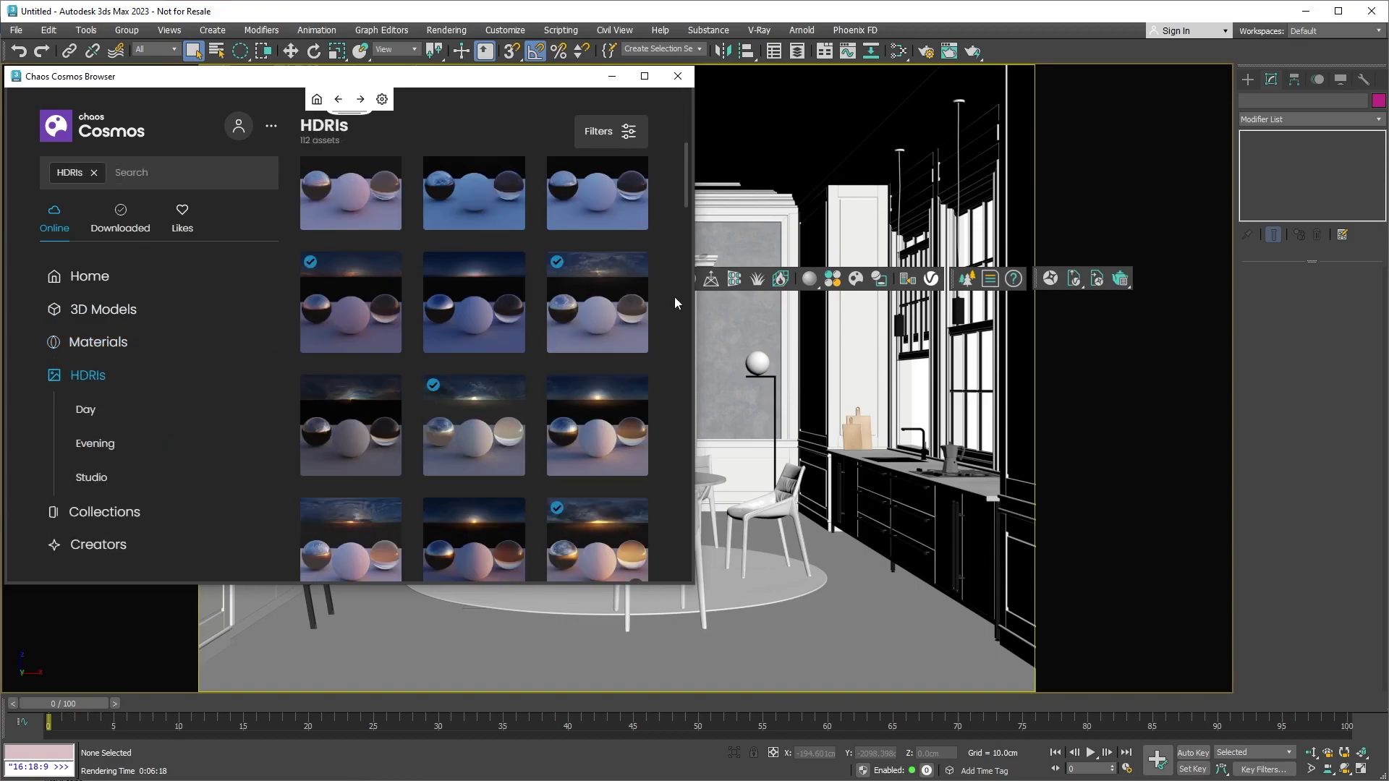
scroll(675, 298, down, 5)
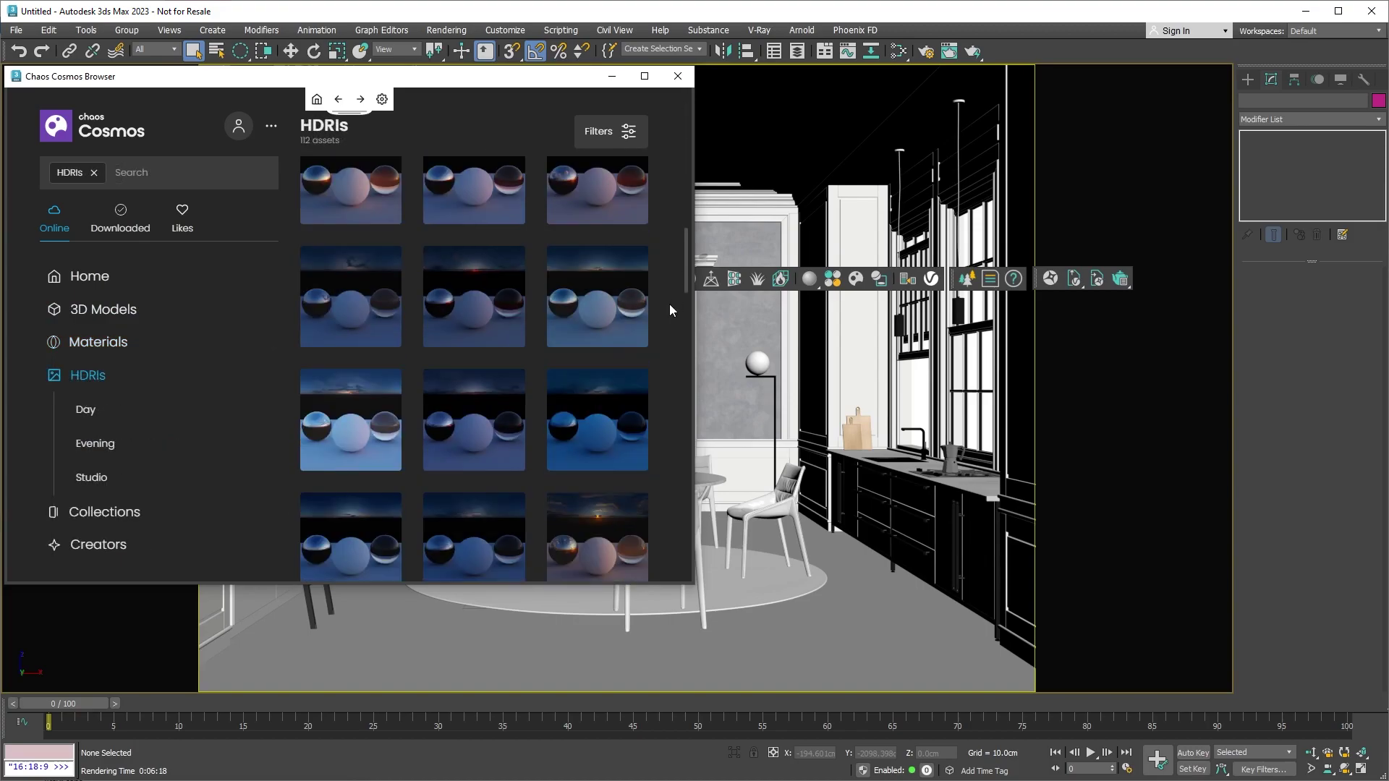
scroll(667, 305, down, 5)
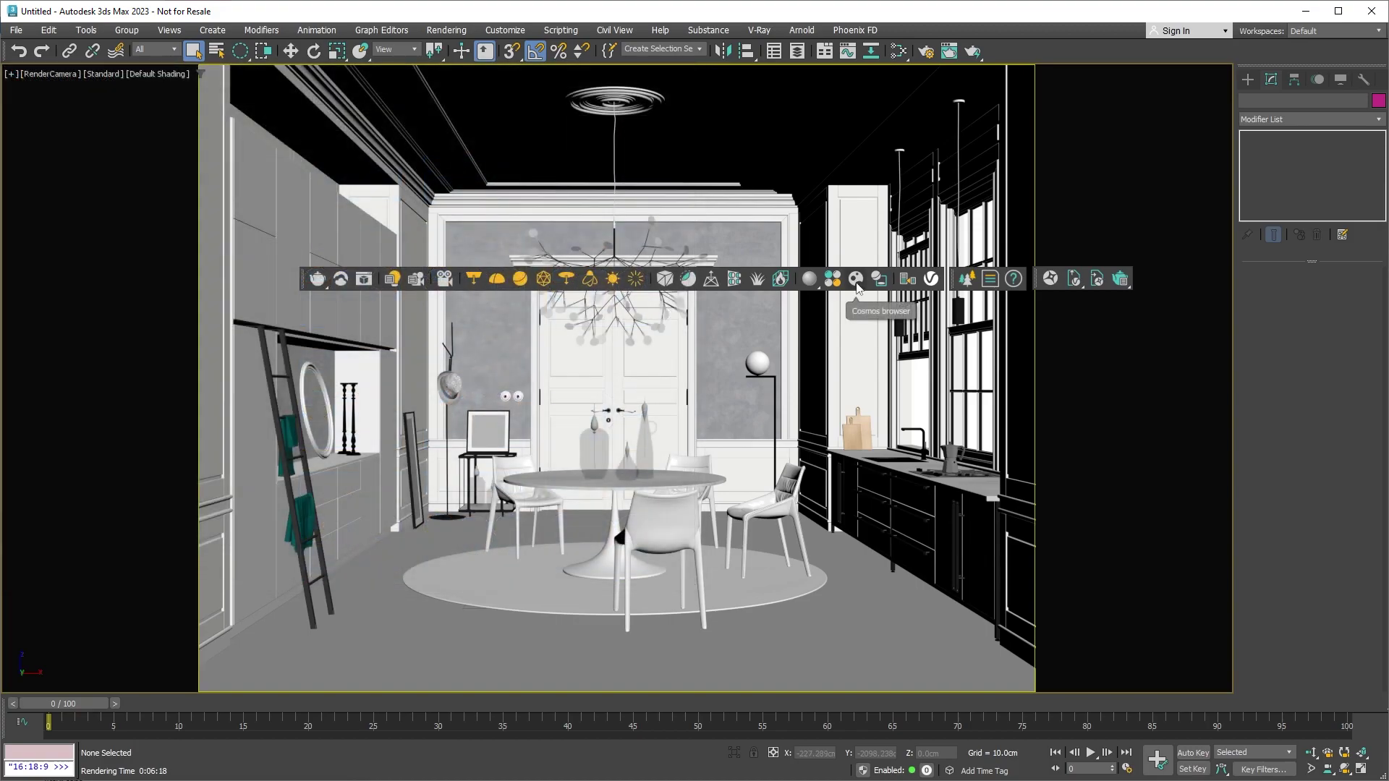
Dock the main V-Ray toolbar on the left side.
right_click(313, 282)
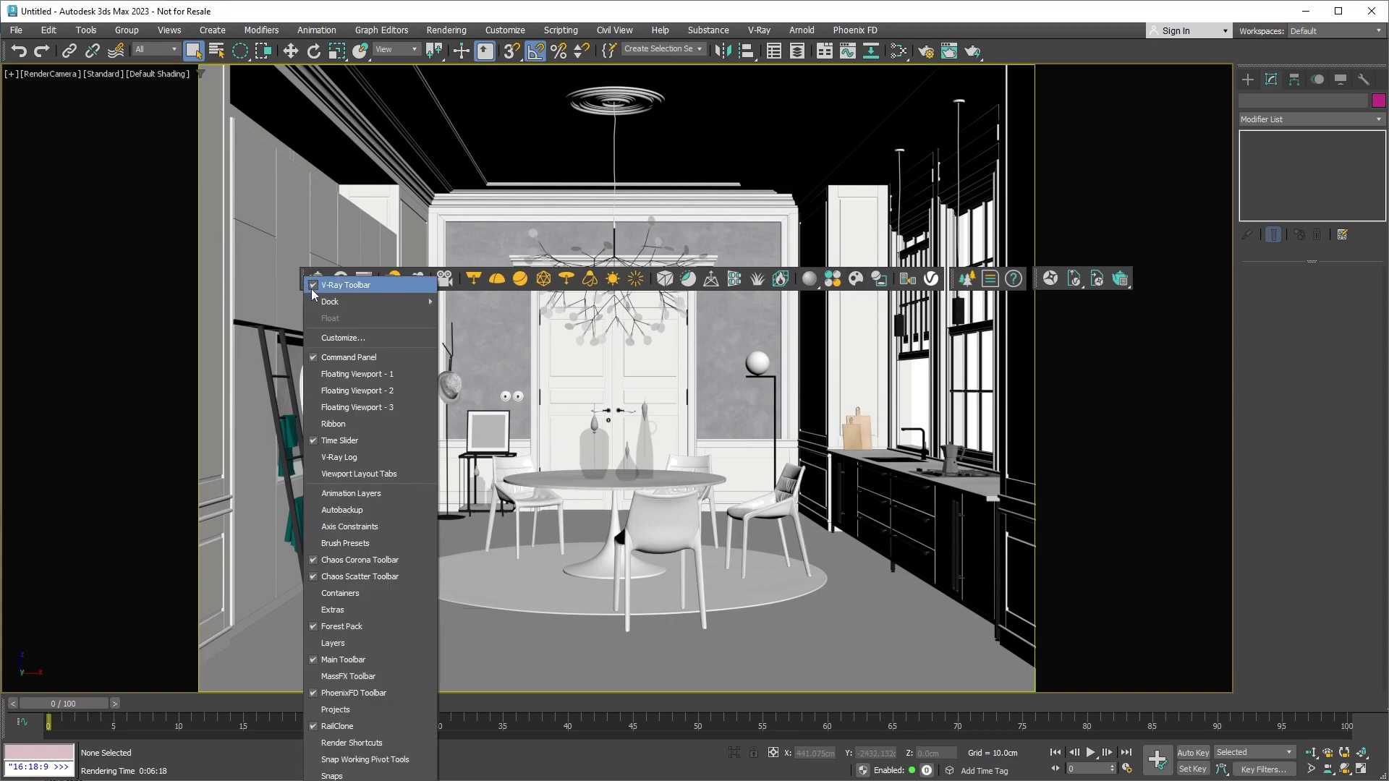
mouse_move(319, 298)
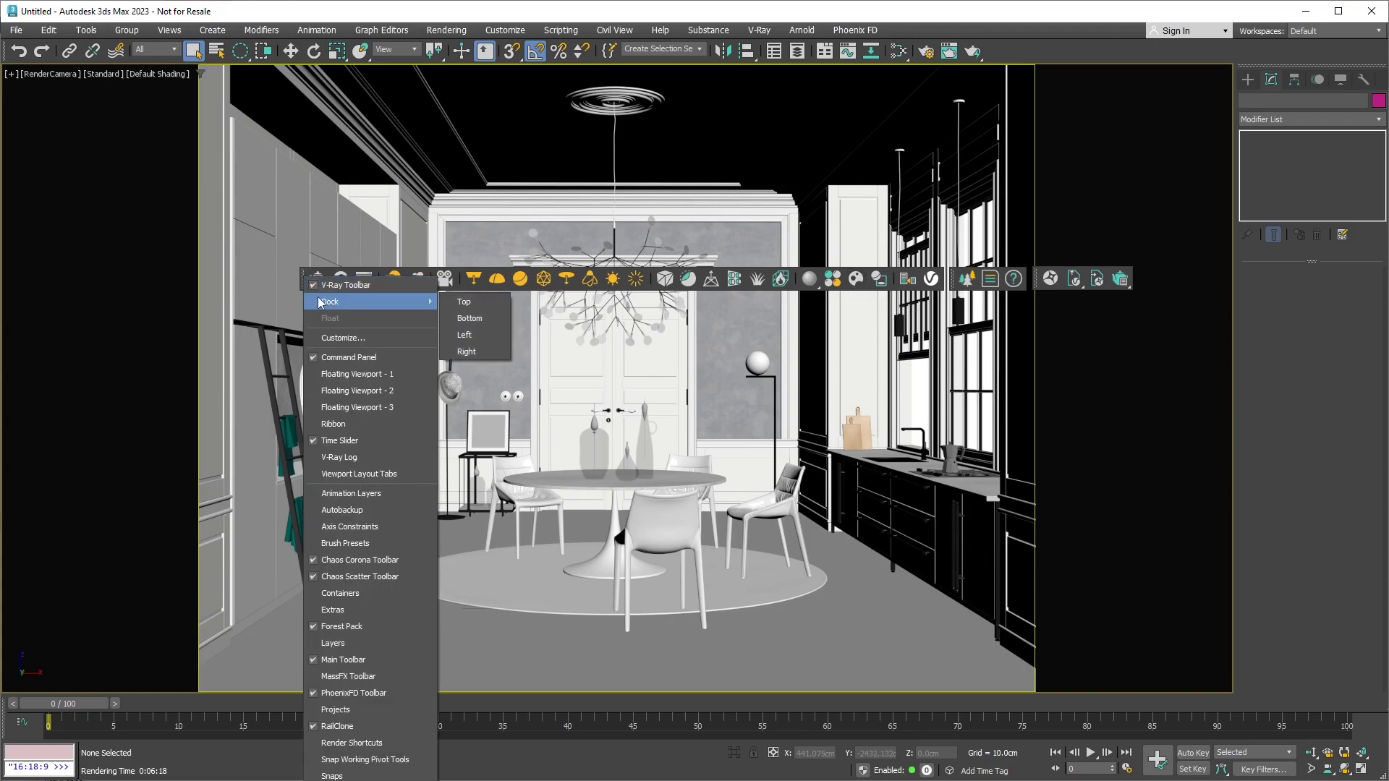
click(462, 335)
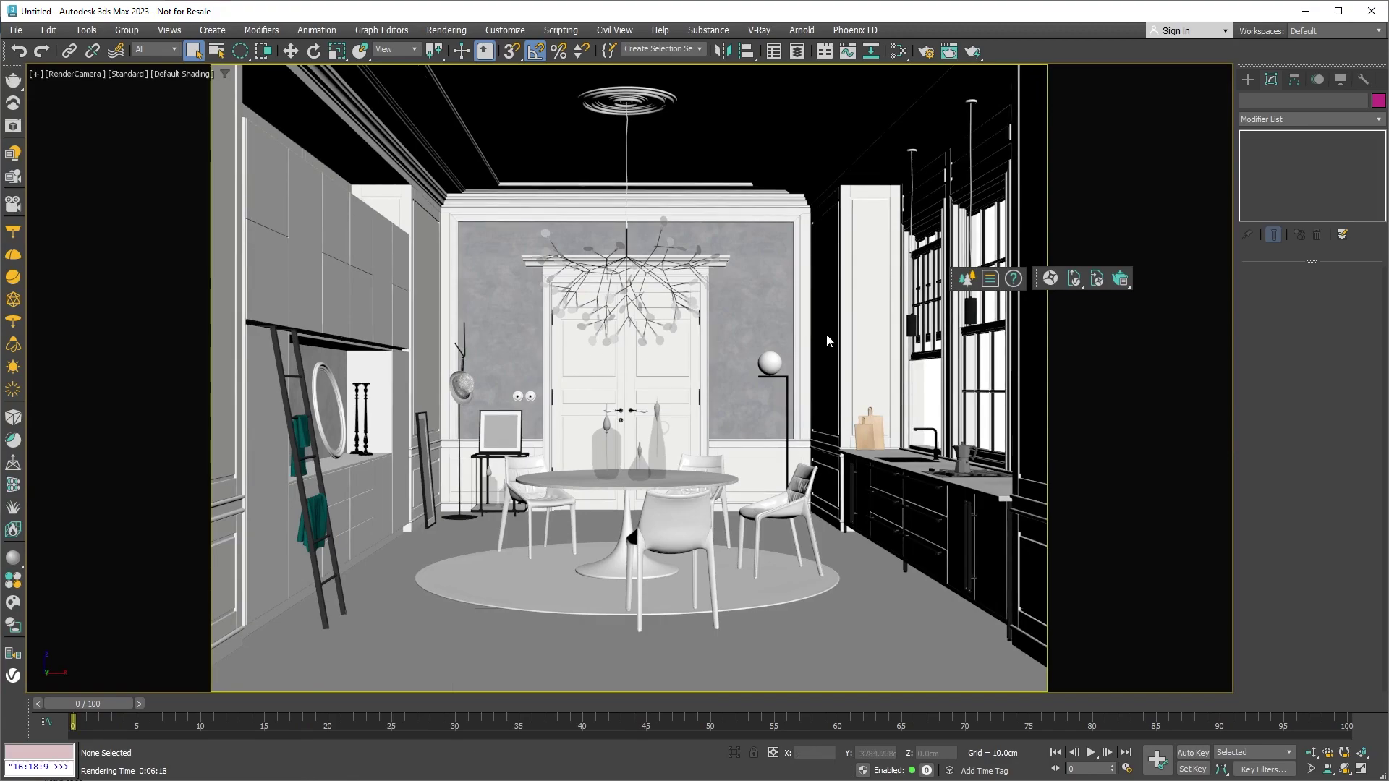
Drag the three-icon and four-icon floating toolbars into the left dock column.
drag(953, 278, 595, 348)
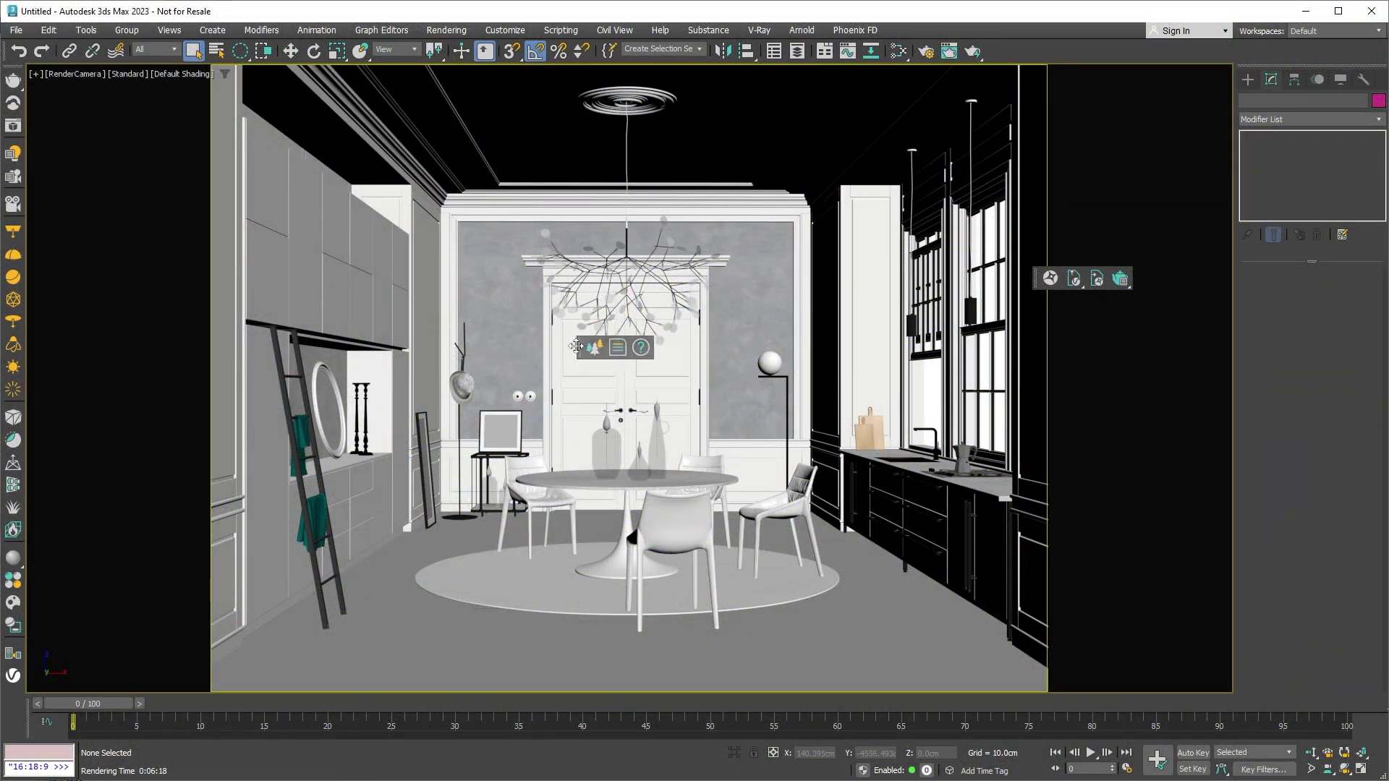
drag(586, 350, 45, 125)
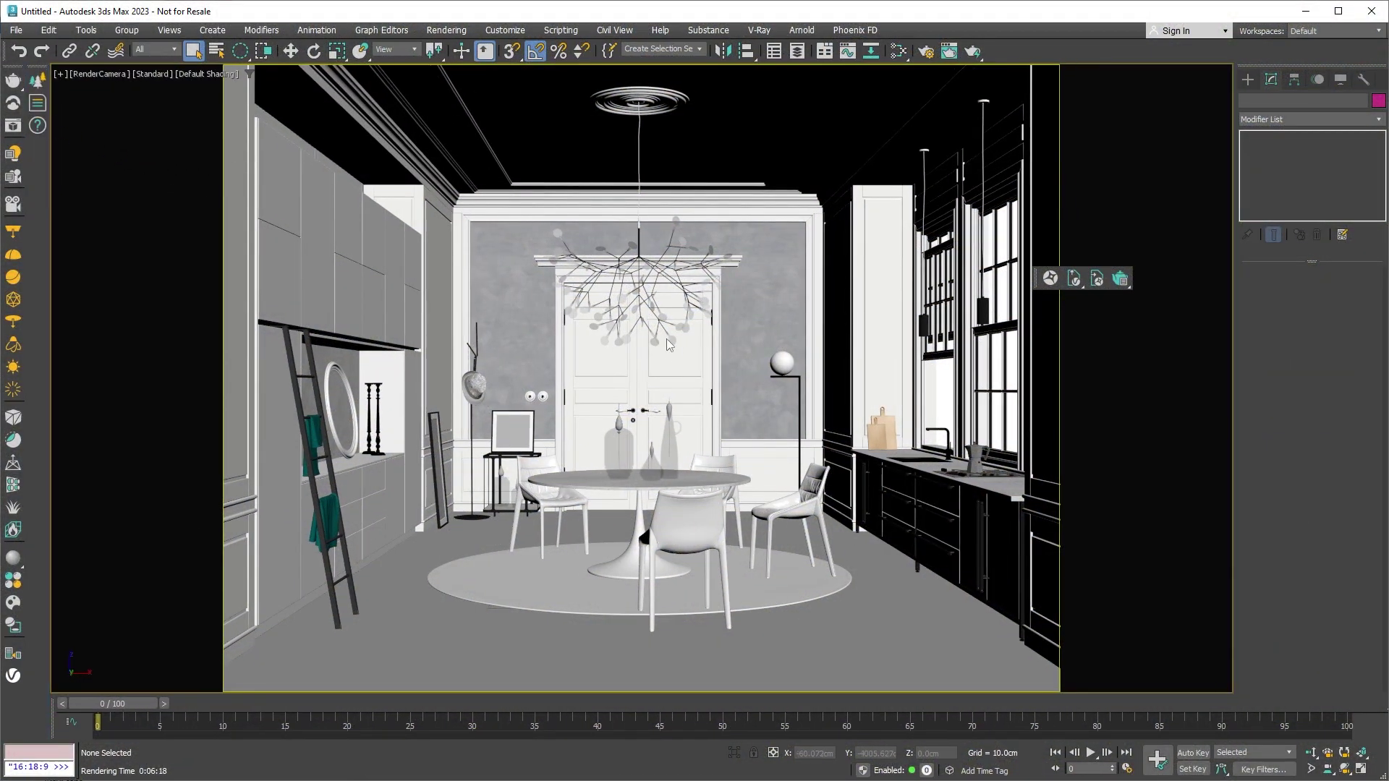
drag(1035, 282, 628, 323)
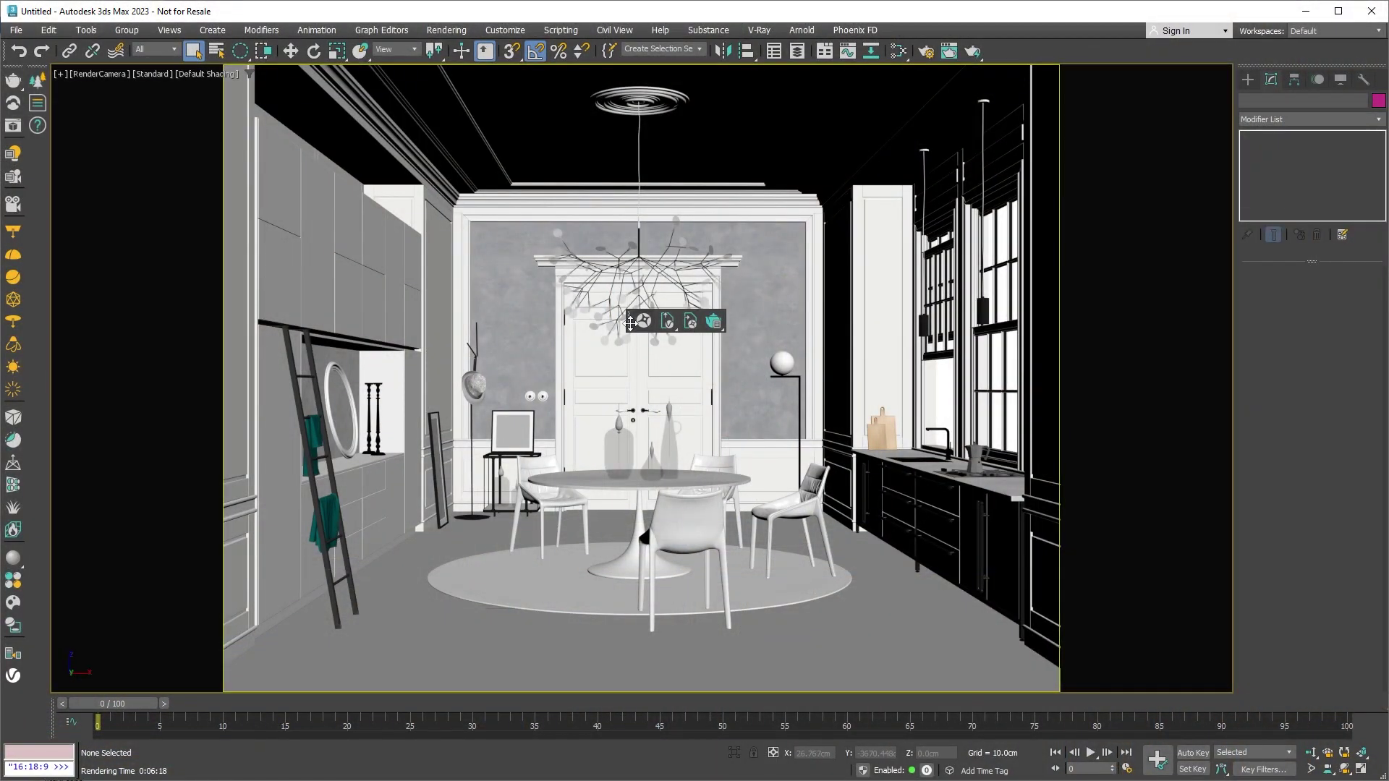
drag(290, 246, 64, 185)
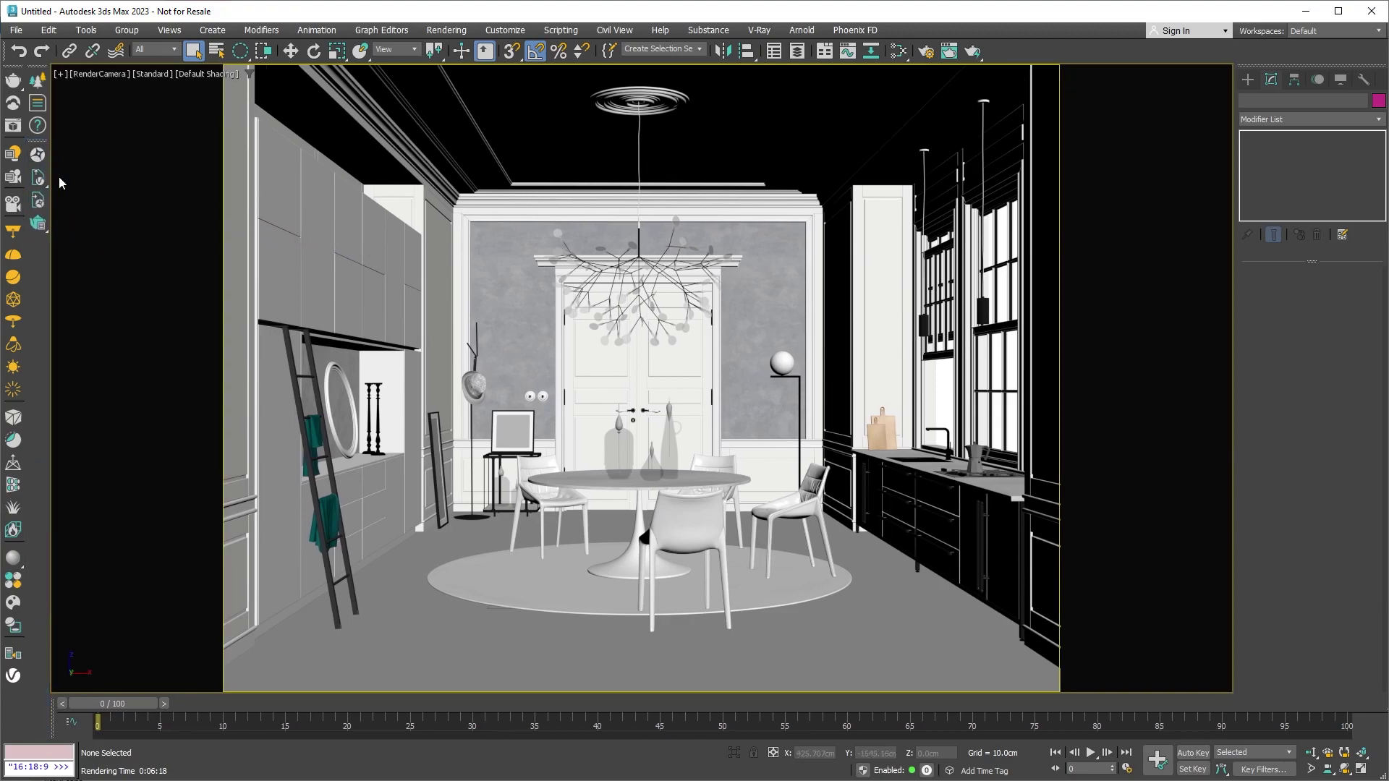
Open Render Setup and display the V-Ray GI settings with Brute force and Light cache engines.
click(928, 53)
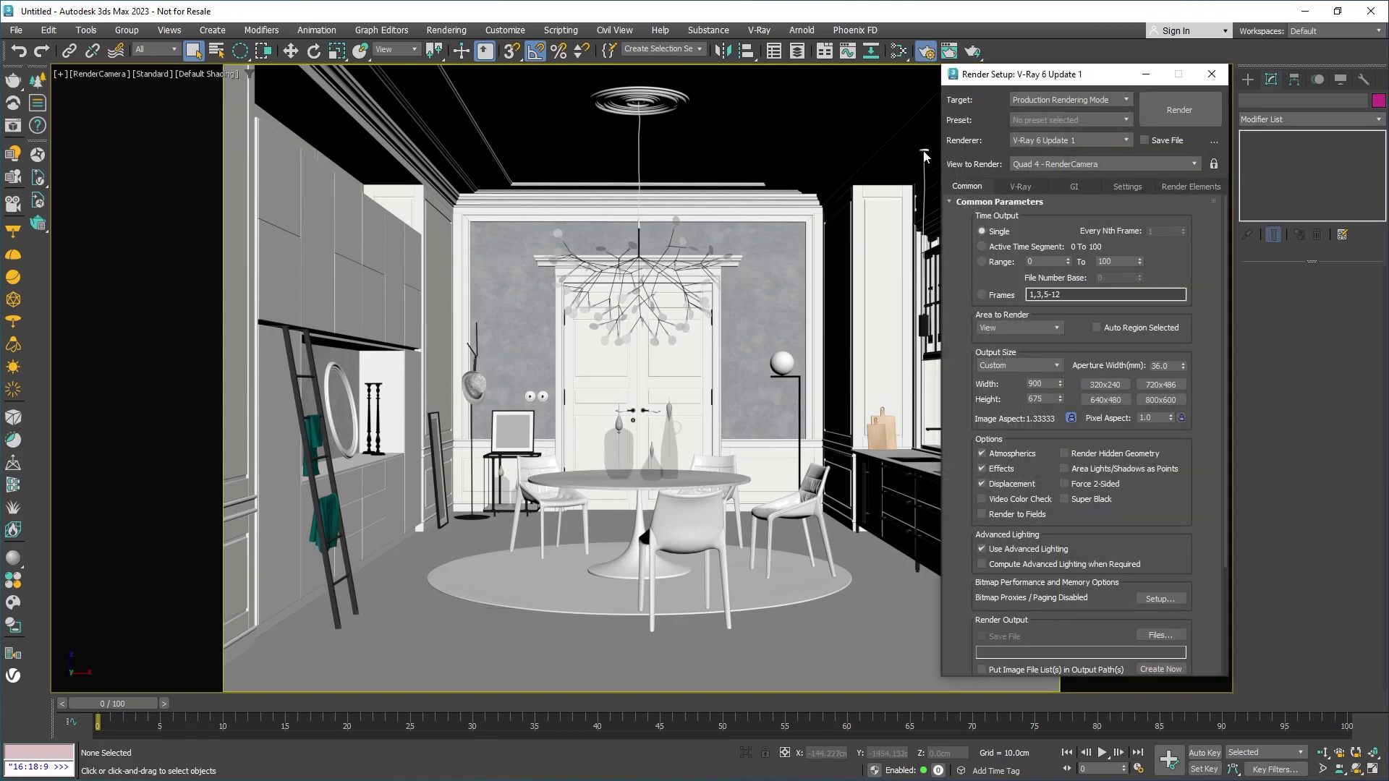
click(1018, 187)
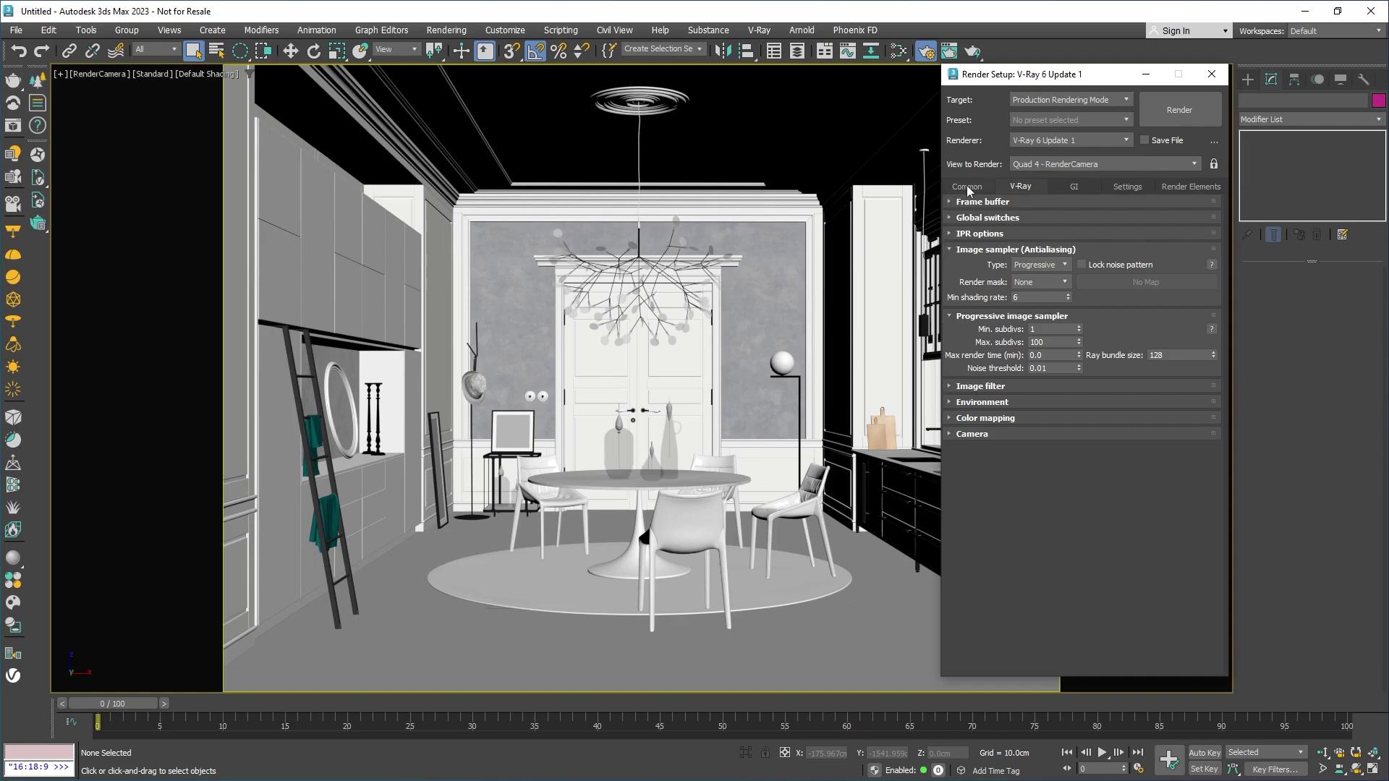
click(1073, 188)
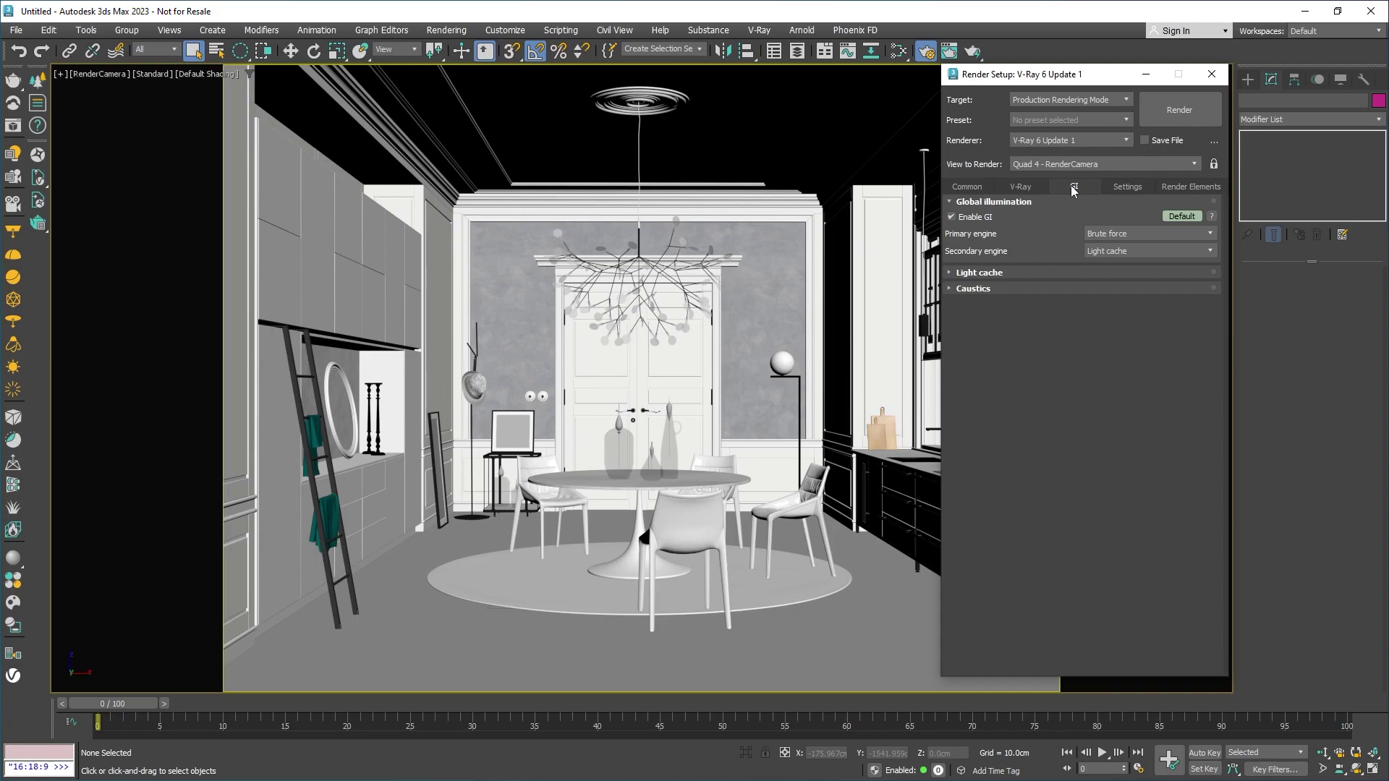
On the Settings tab, expand Color management, keeping sRGB primaries and the Default language.
click(1121, 187)
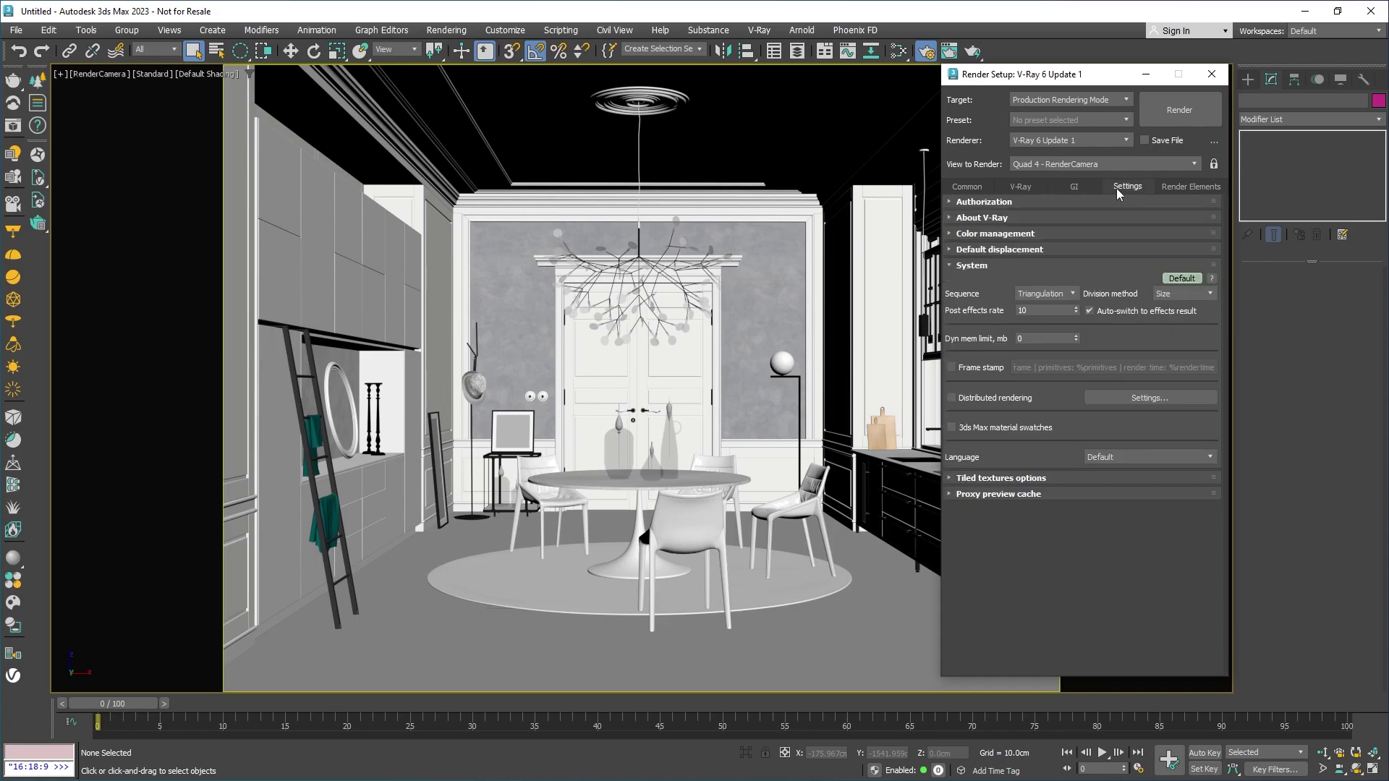
click(949, 234)
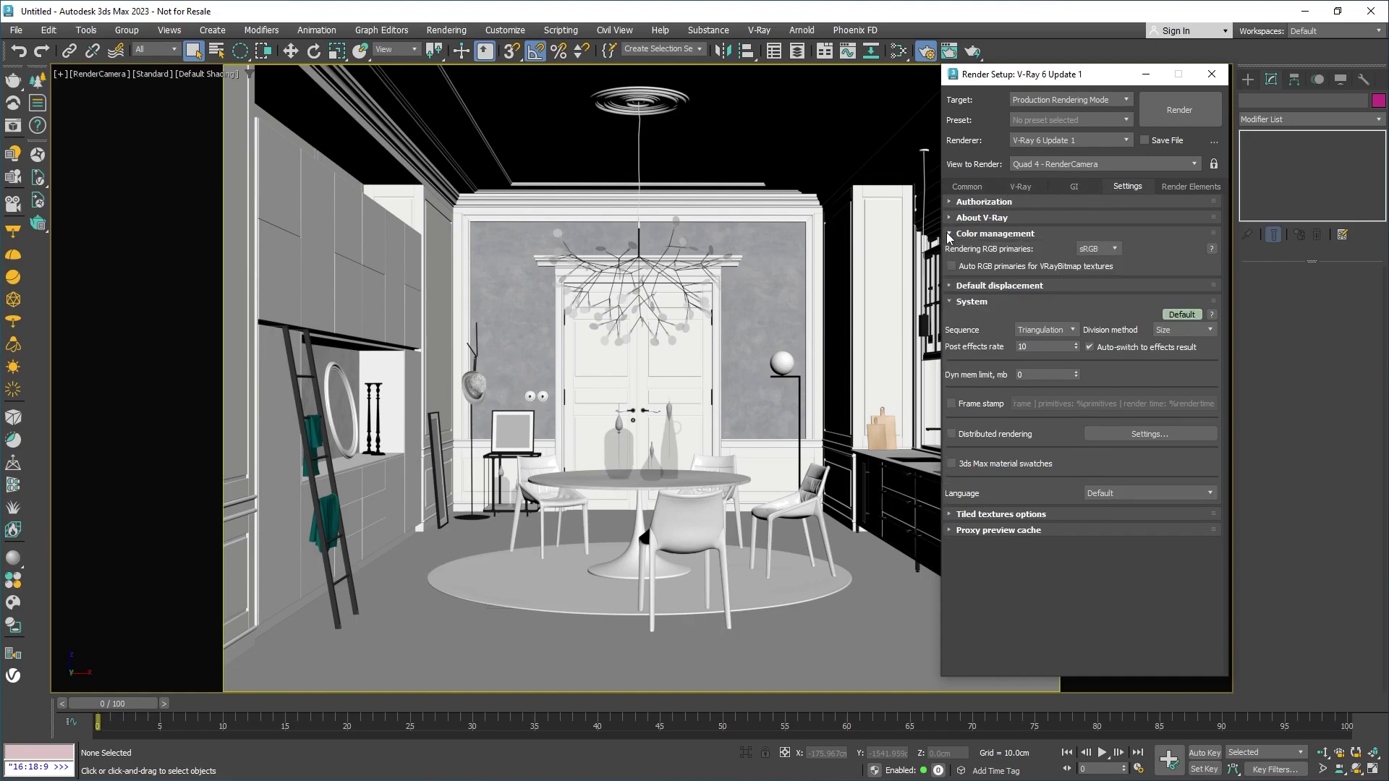
click(1114, 250)
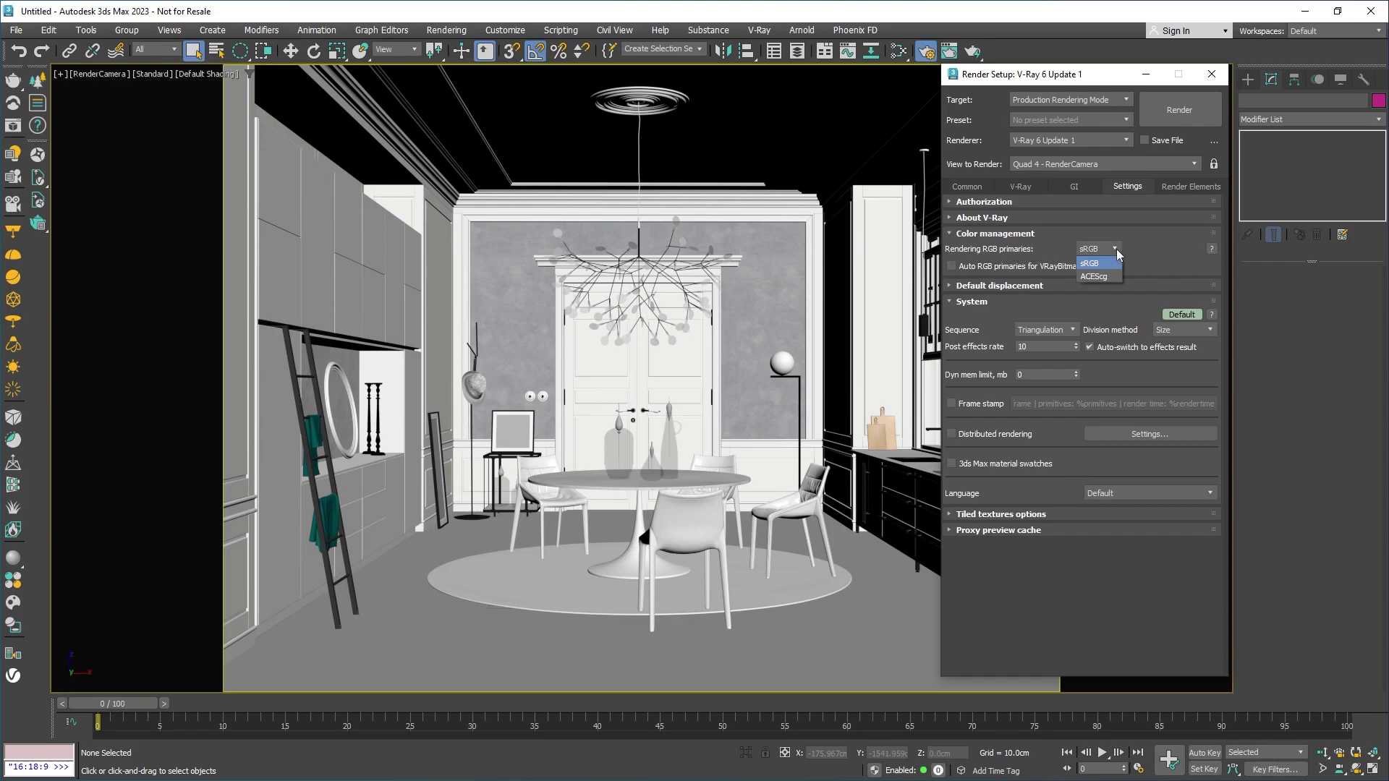
click(1117, 251)
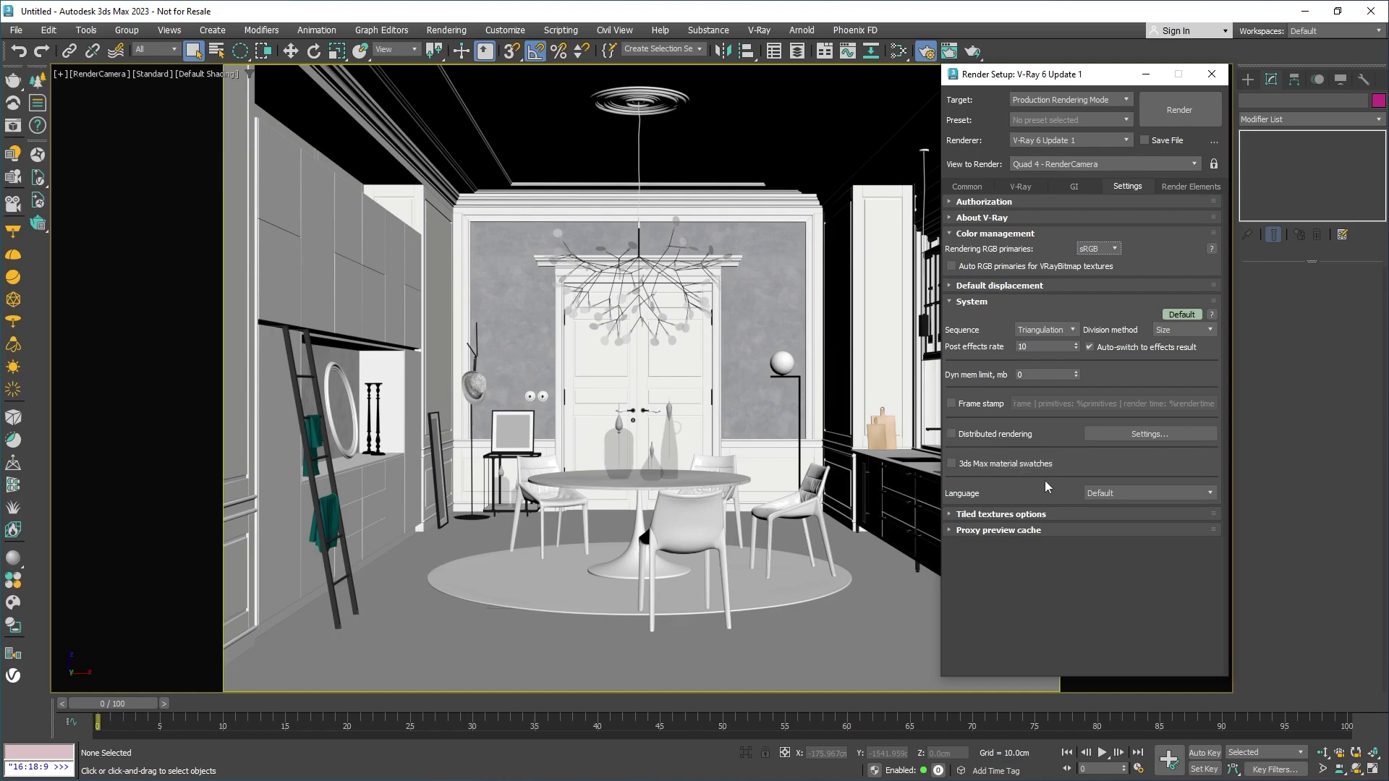
click(1209, 495)
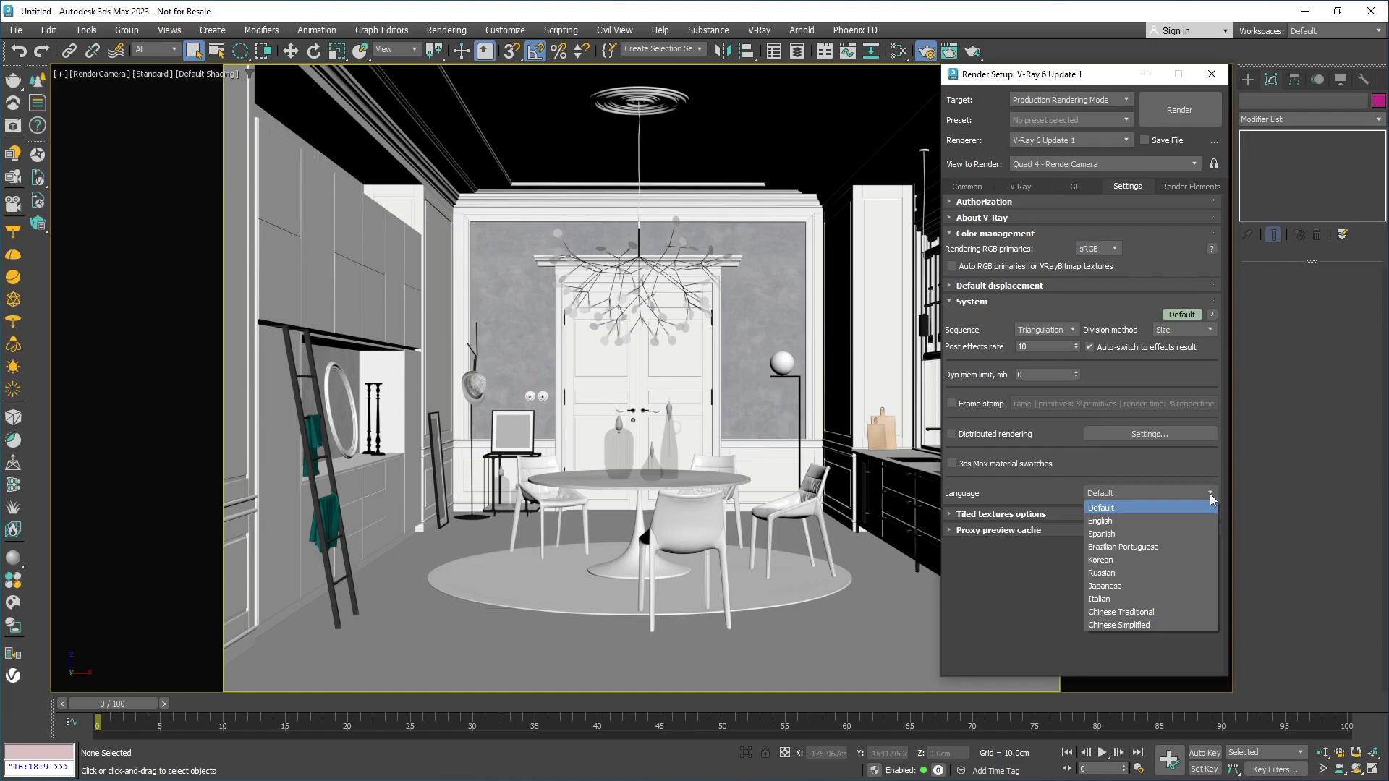
click(1209, 493)
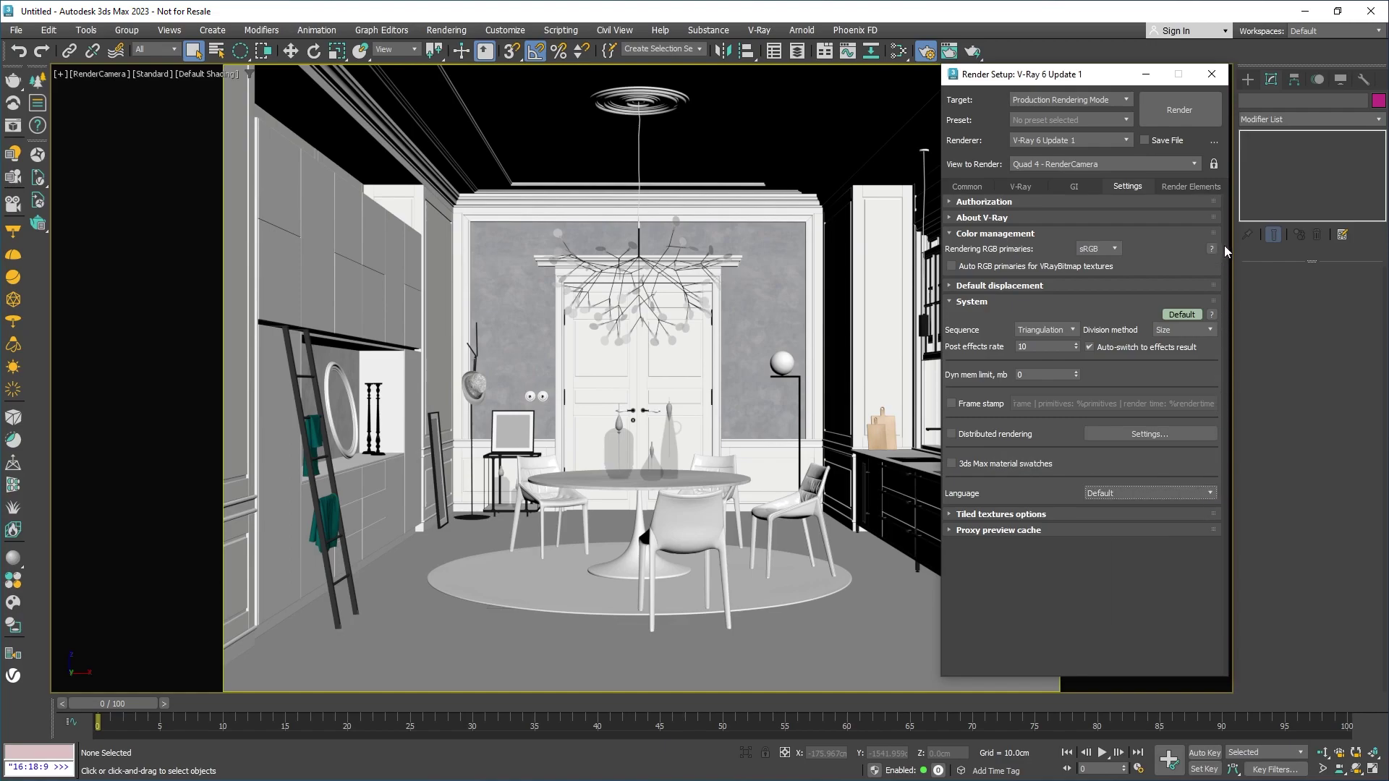
On the Render Elements tab, open the Add picker and scroll through the element types.
click(1196, 186)
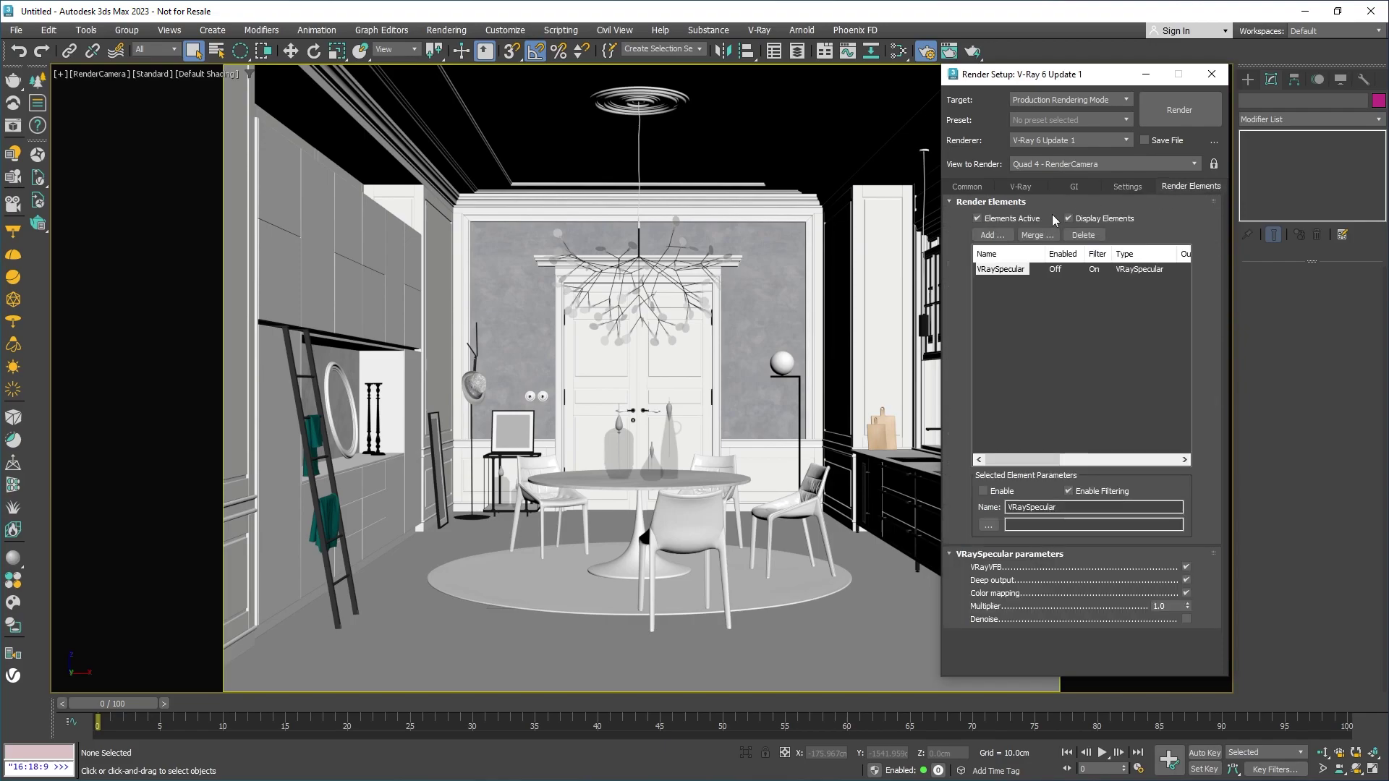
click(999, 237)
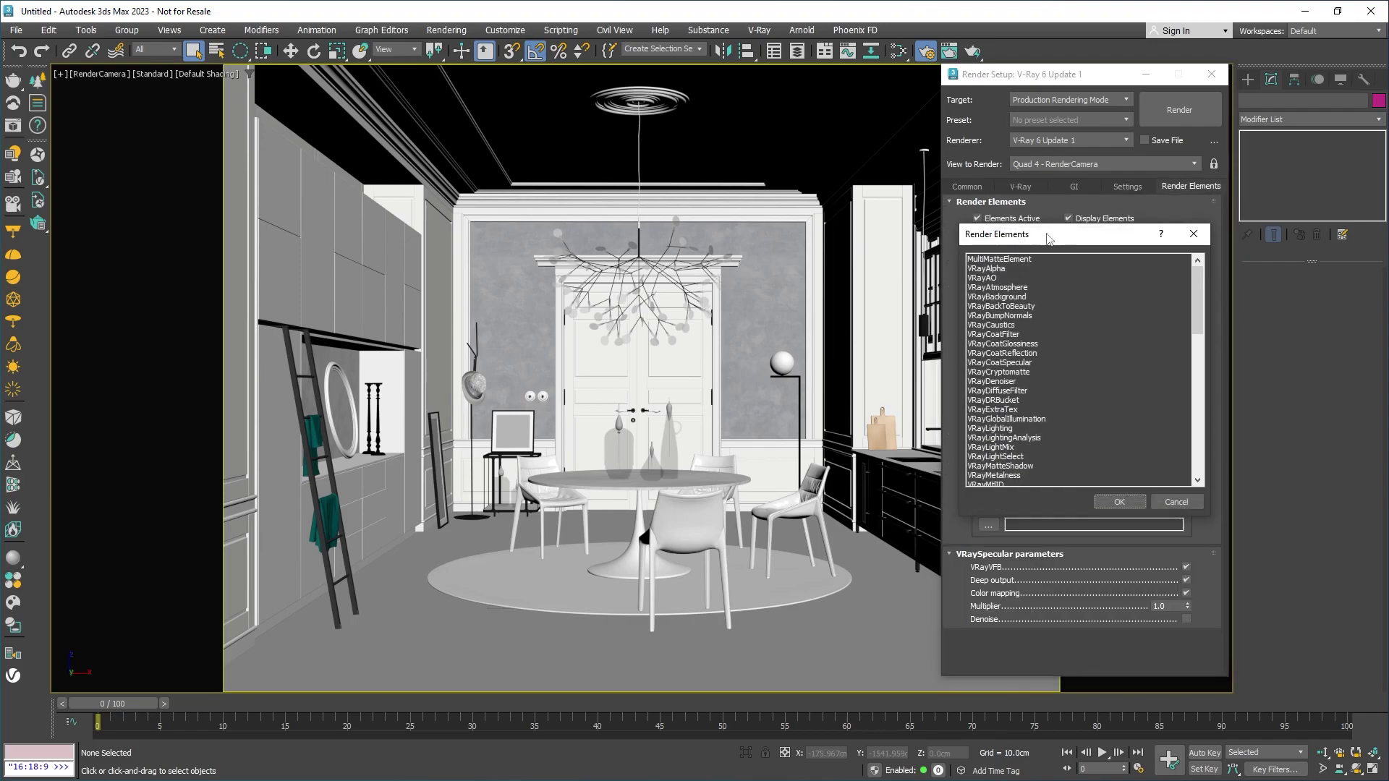
mouse_move(1199, 285)
mouse_down()
mouse_move(1199, 458)
mouse_move(1200, 268)
mouse_up()
Cancel the element picker and switch the renderer to V-Ray GPU 6 Update 1.
click(1122, 501)
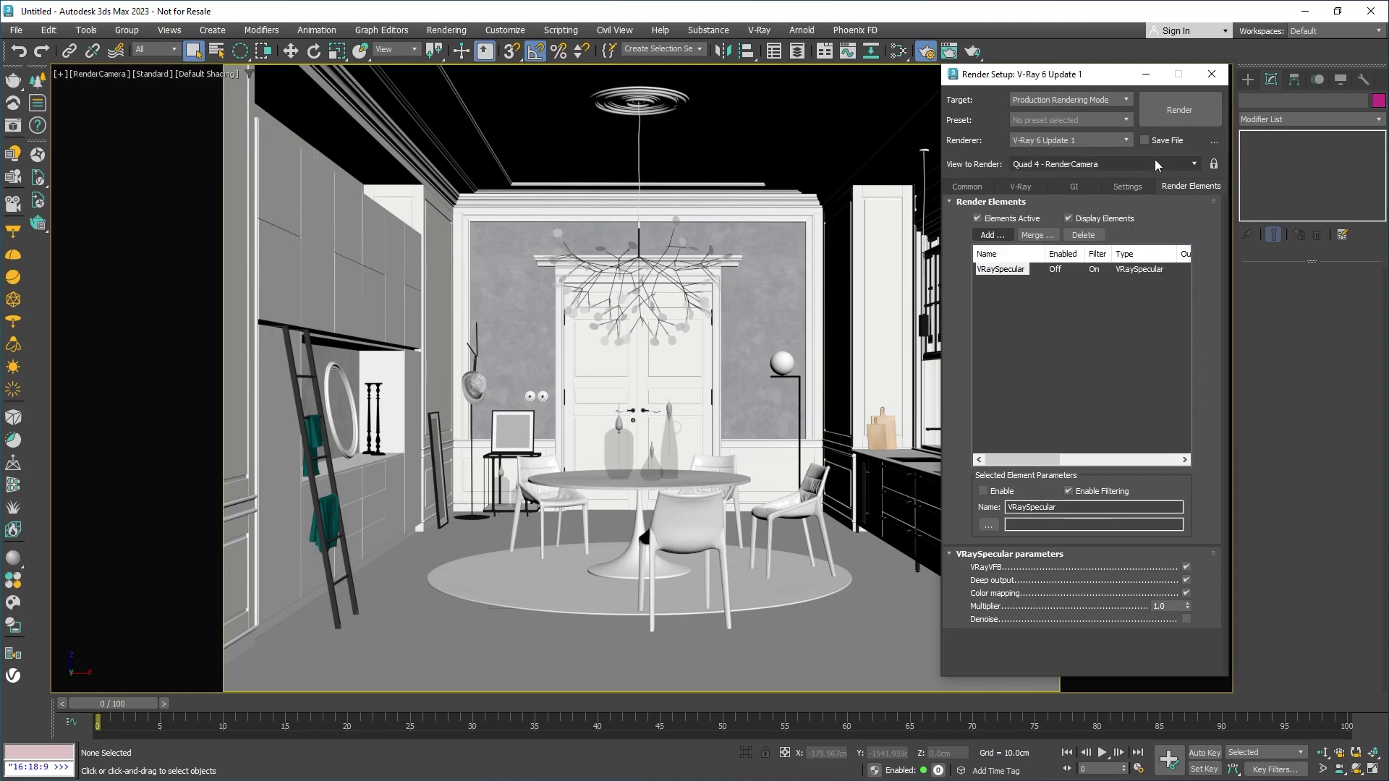
click(1125, 140)
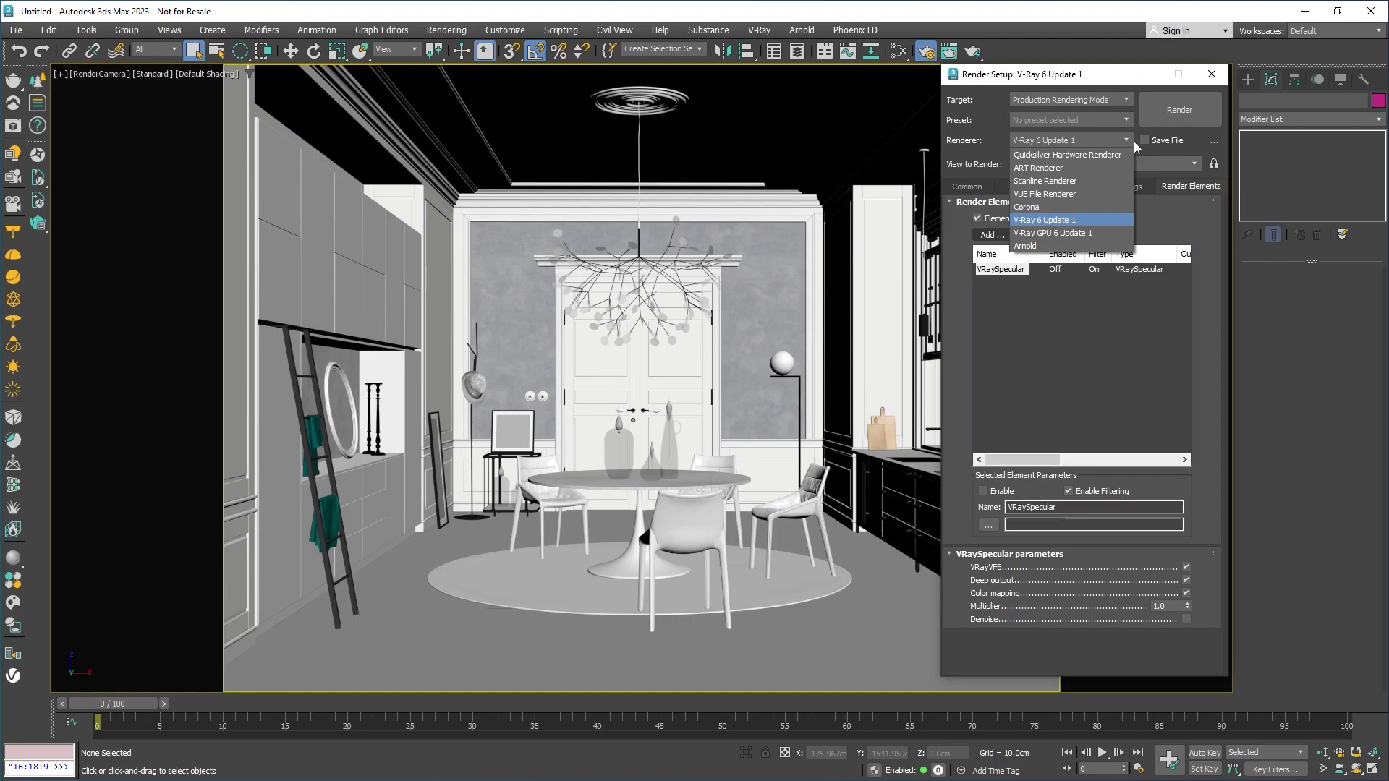
click(1128, 233)
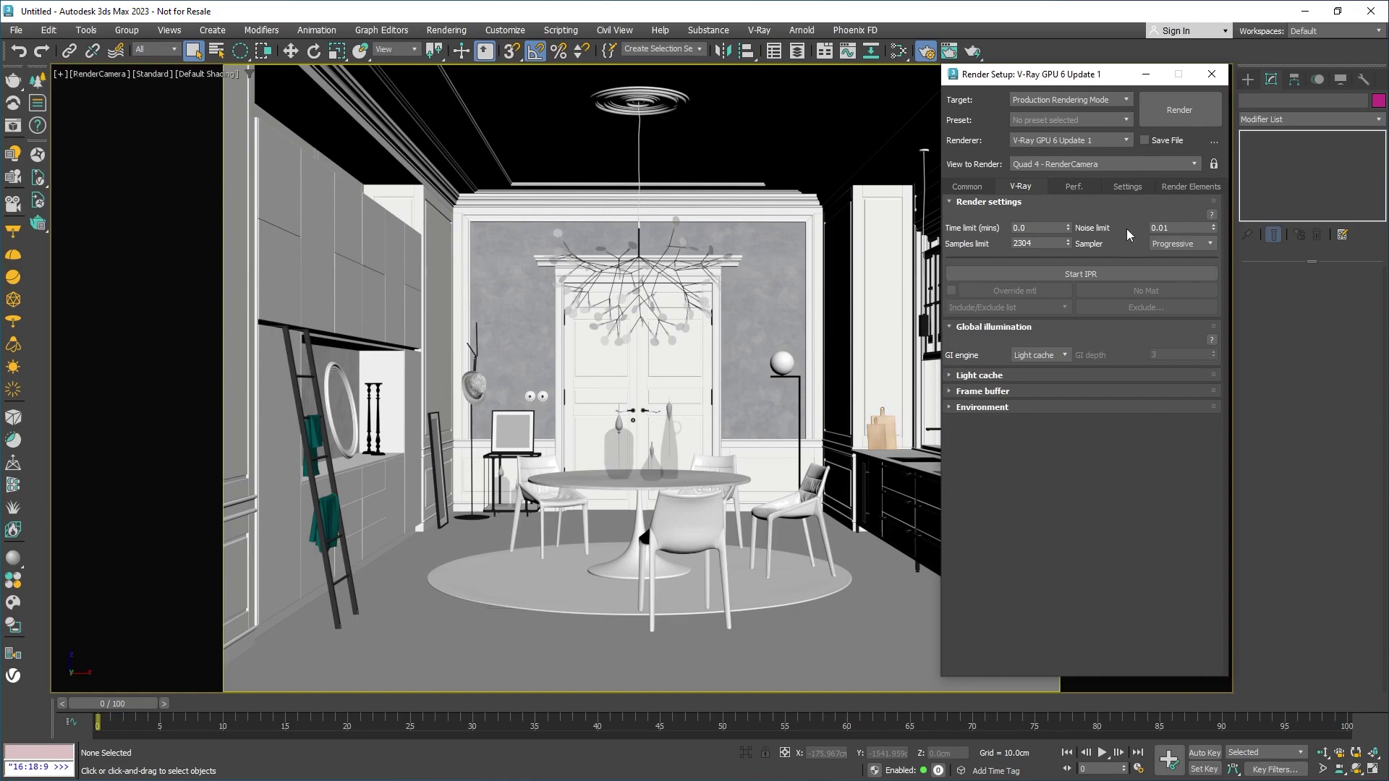
Review the Perf. tab's GPU device settings, then return the renderer to V-Ray 6 Update 1.
click(1073, 187)
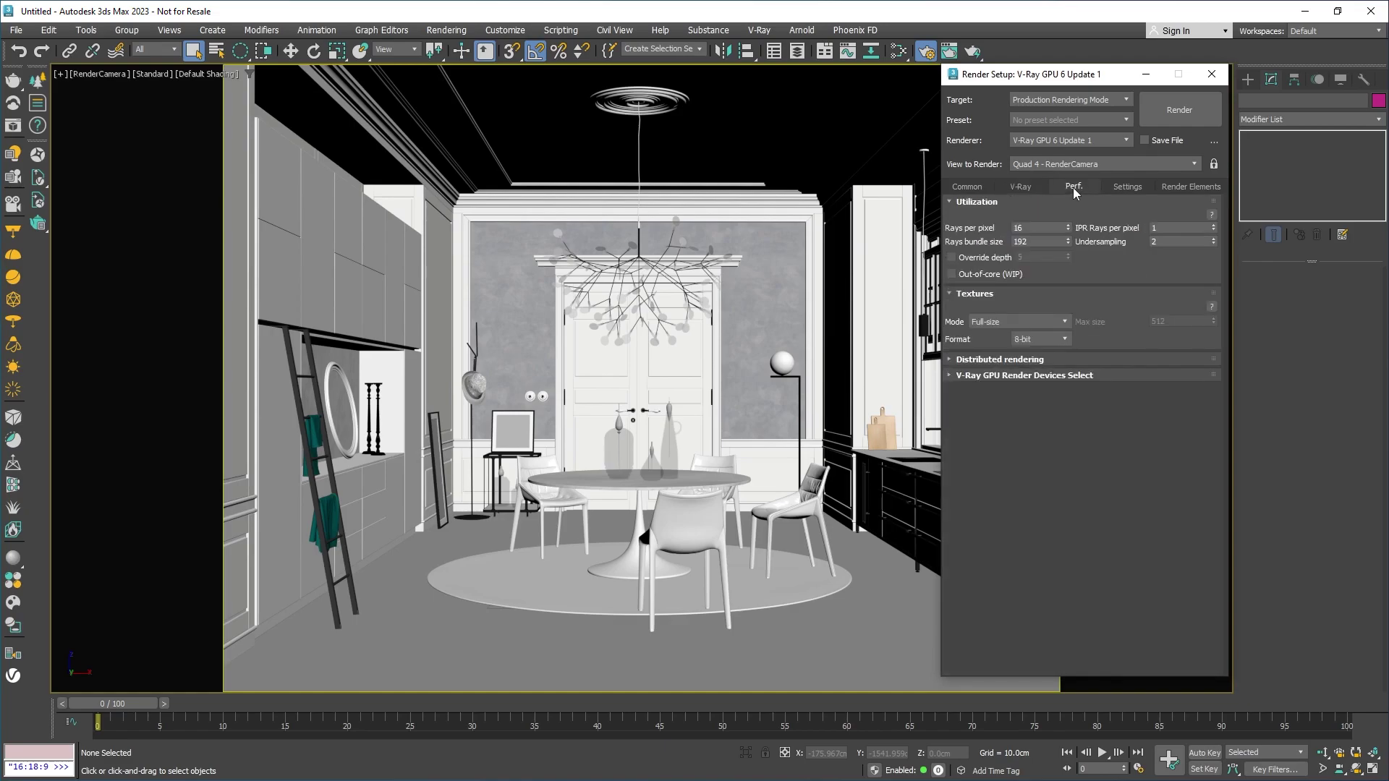
click(952, 375)
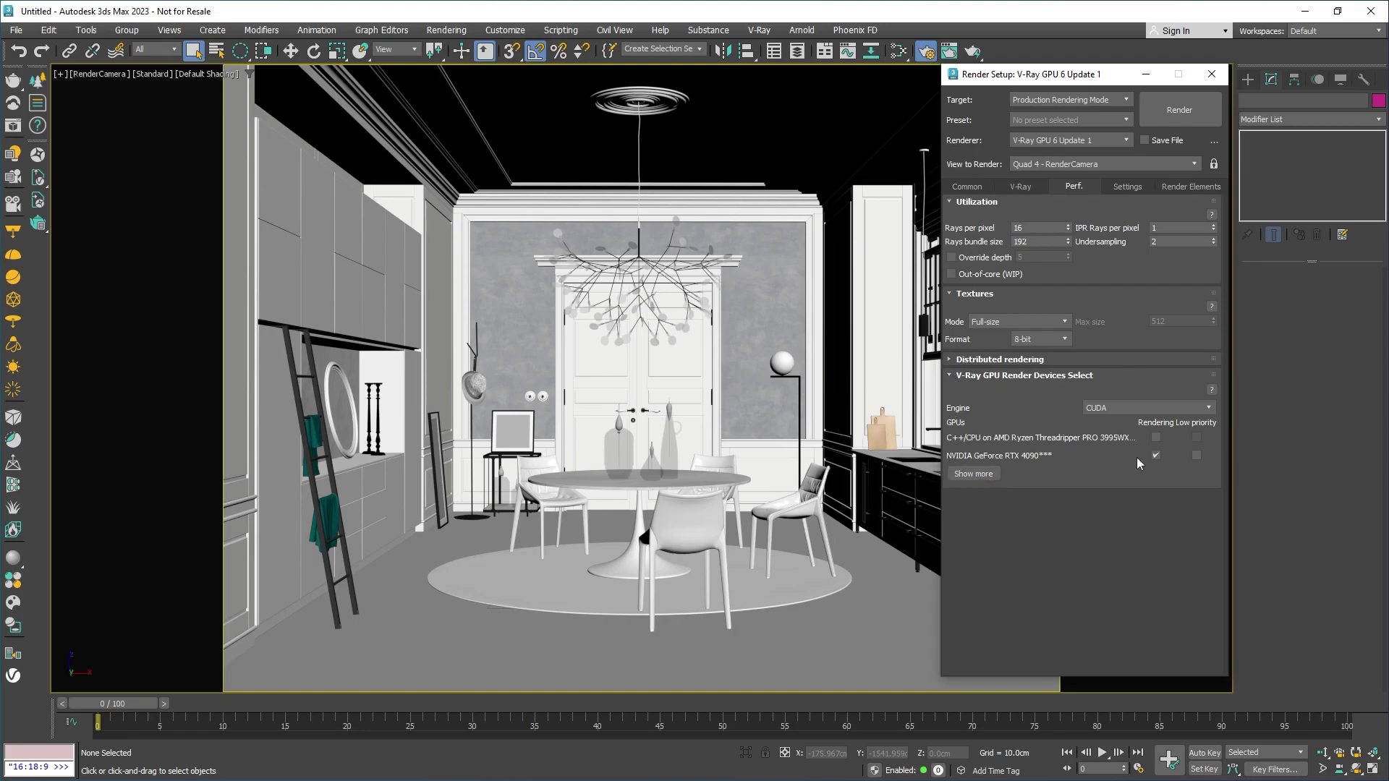
click(950, 374)
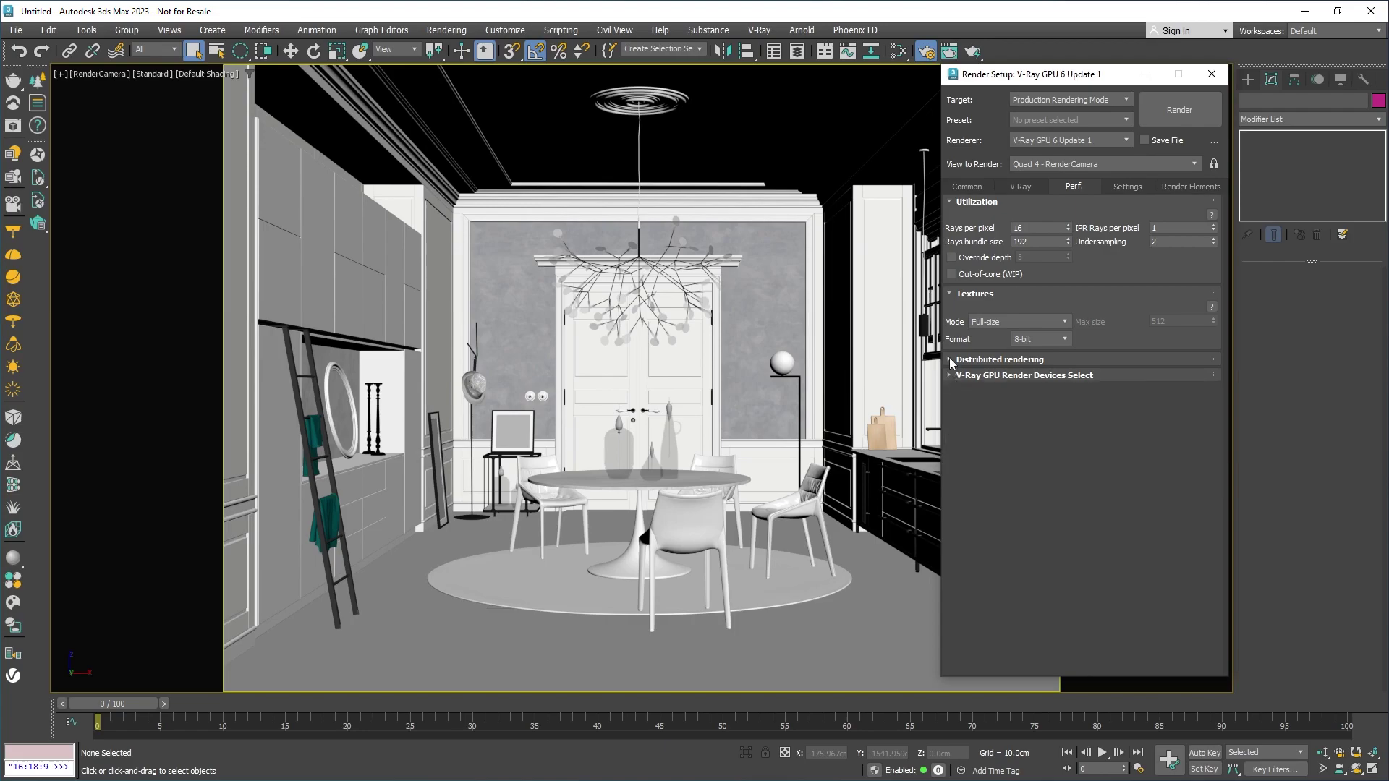
click(1125, 139)
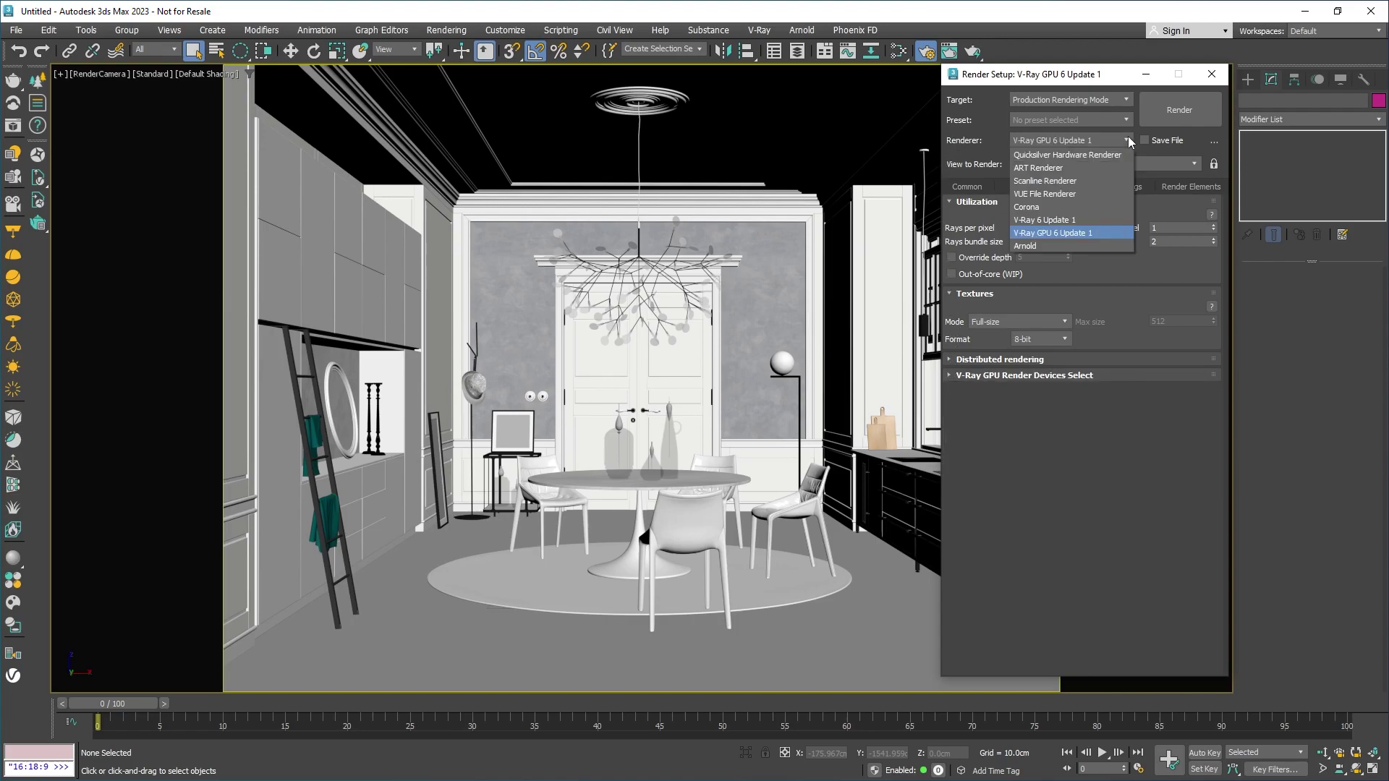
click(1125, 218)
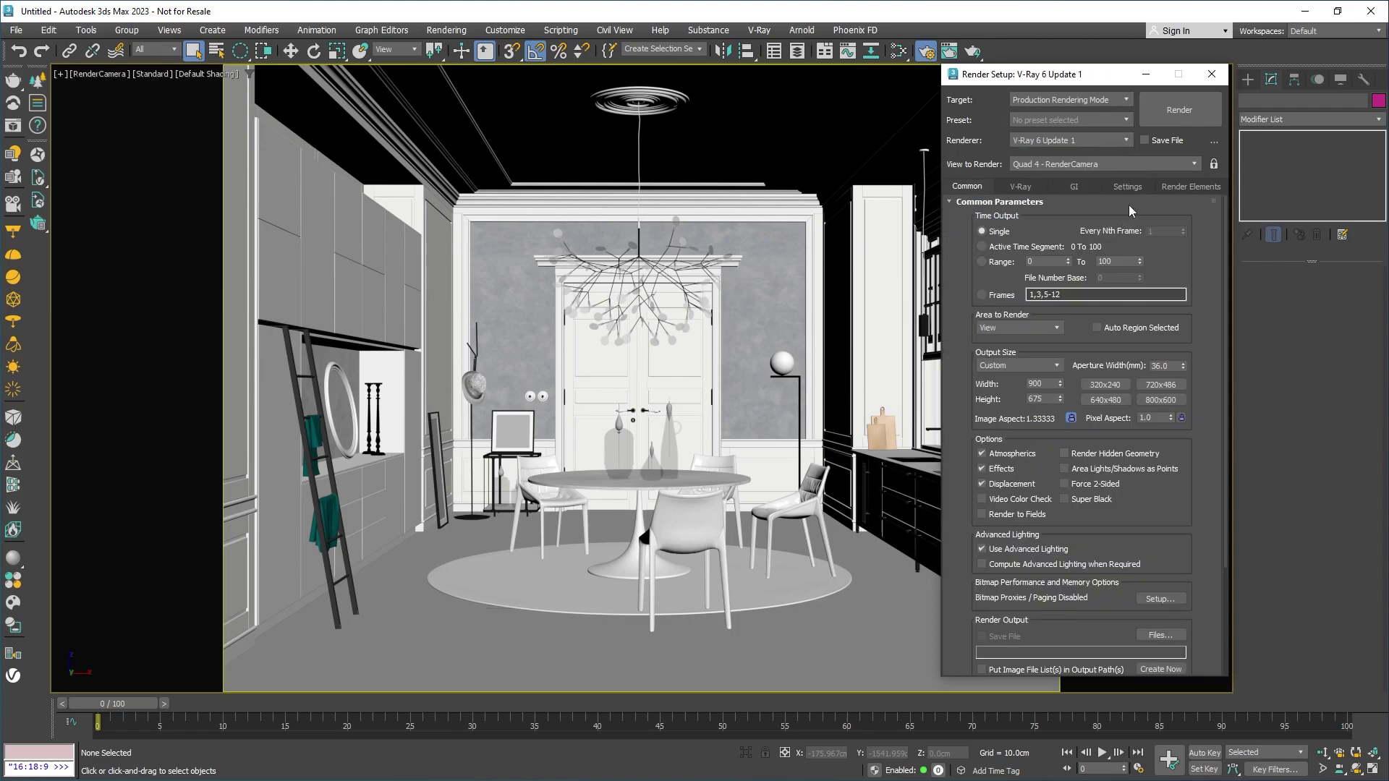
Close Render Setup and open the Slate Material Editor with M.
click(1212, 75)
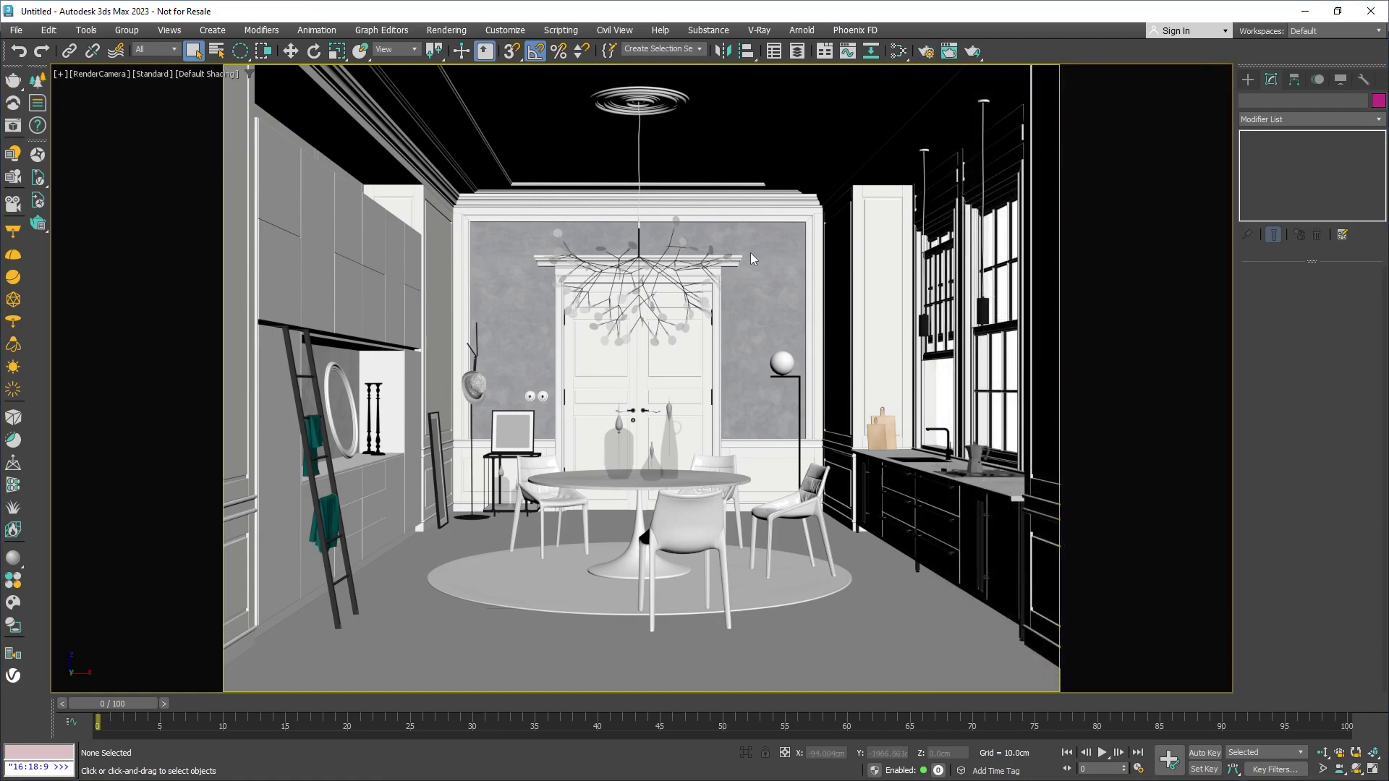
key(m)
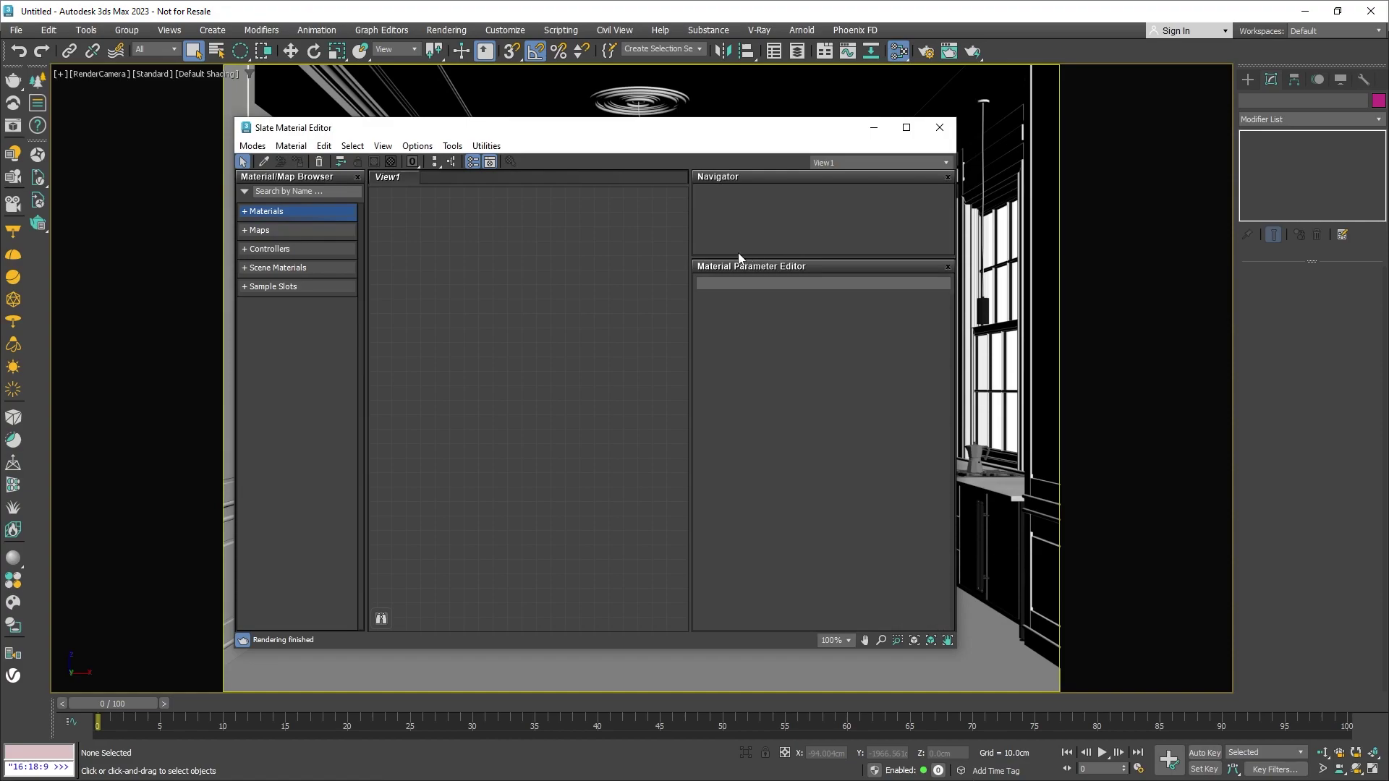
click(252, 146)
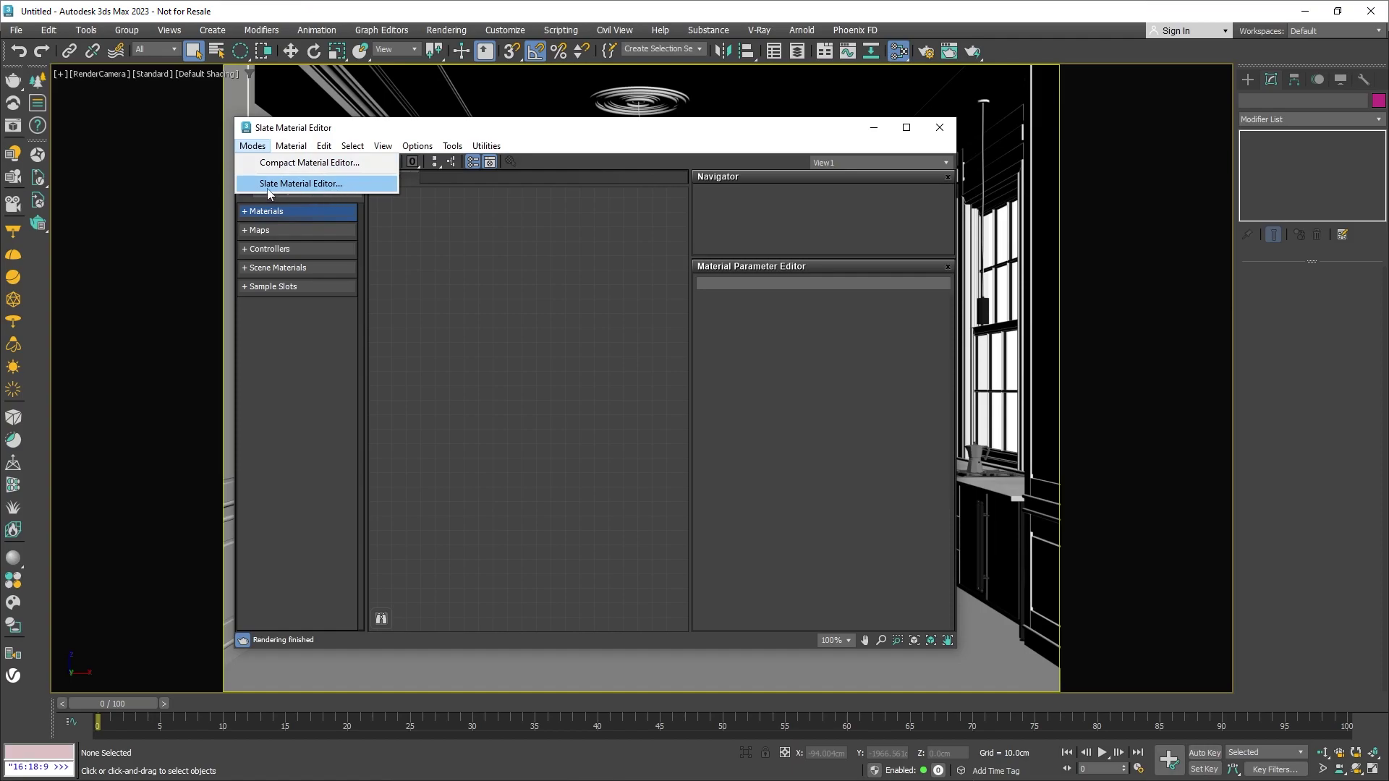
click(477, 230)
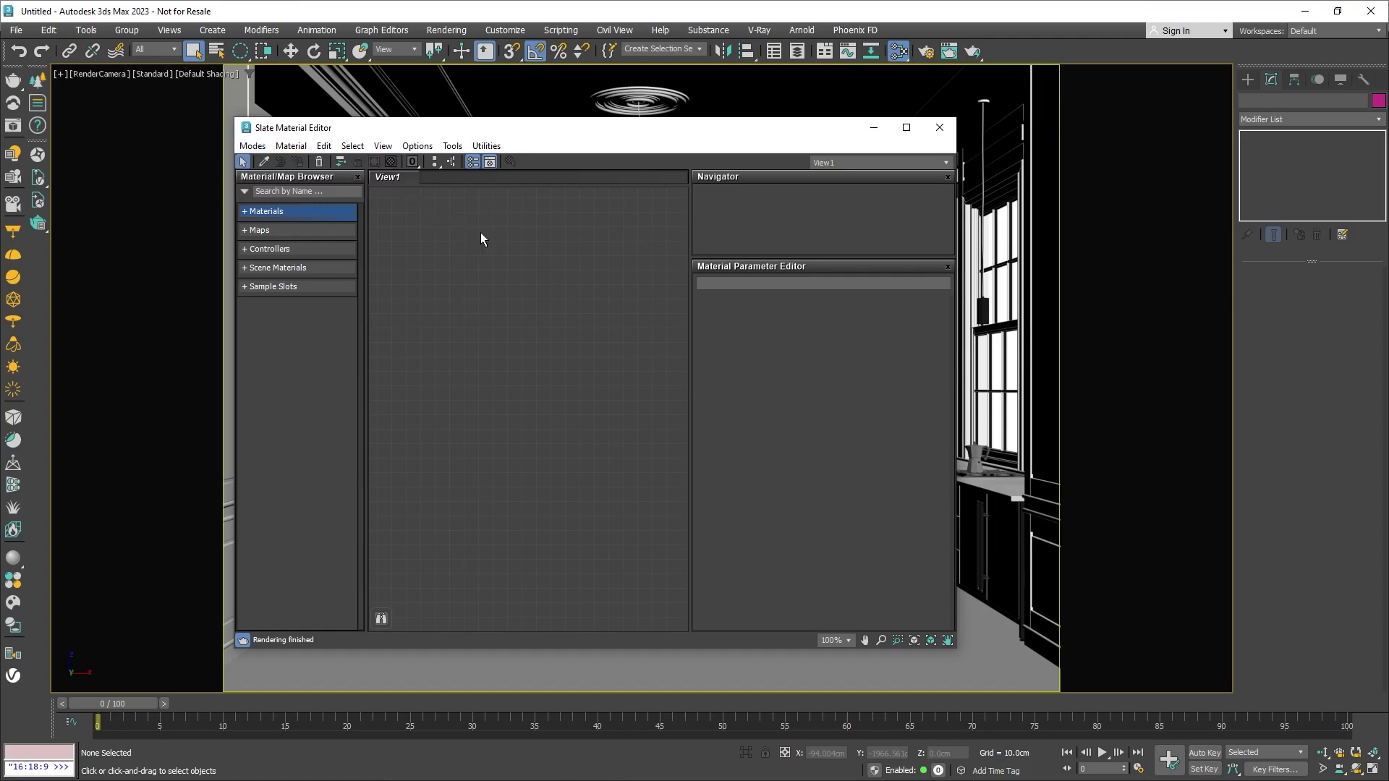
Create a VRayMtl node, Material #46, from Materials > V-Ray in View1.
right_click(481, 237)
mouse_move(534, 246)
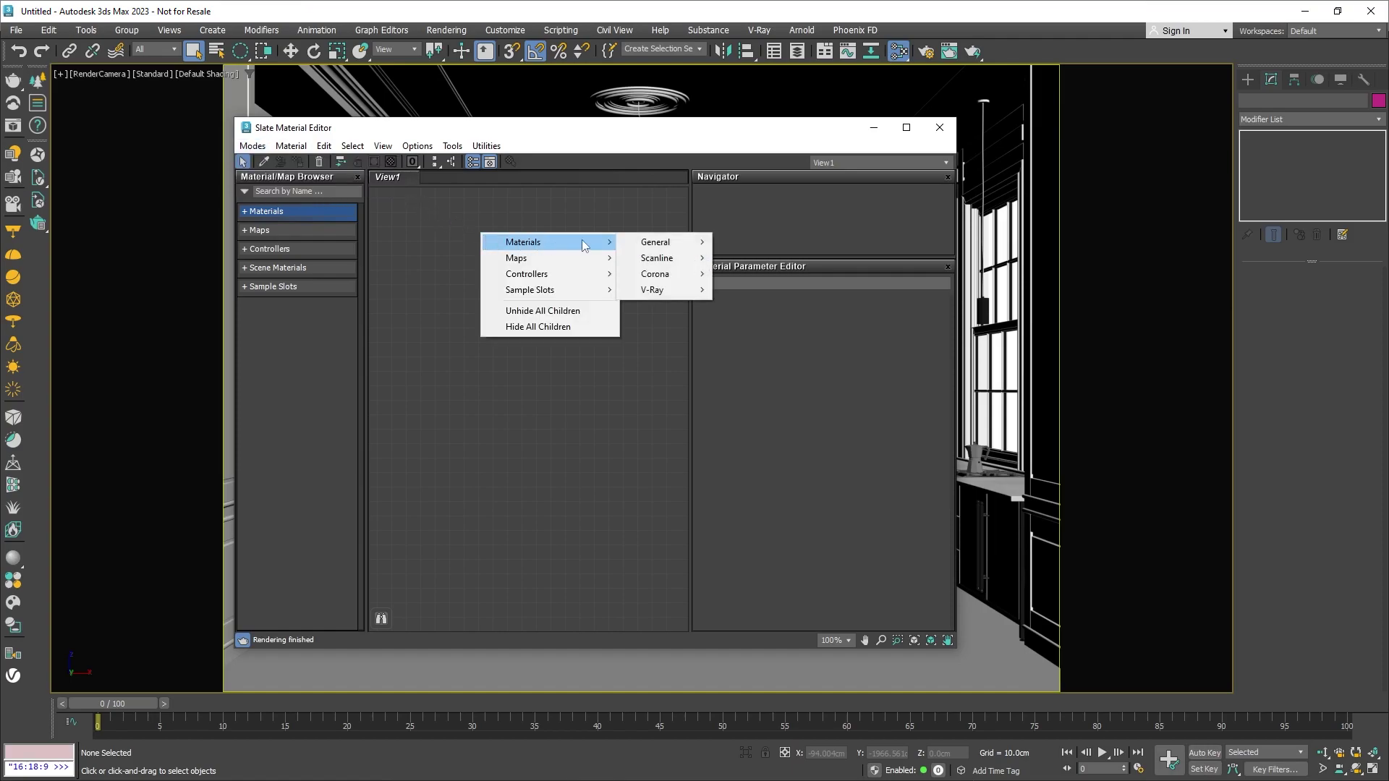
mouse_move(642, 293)
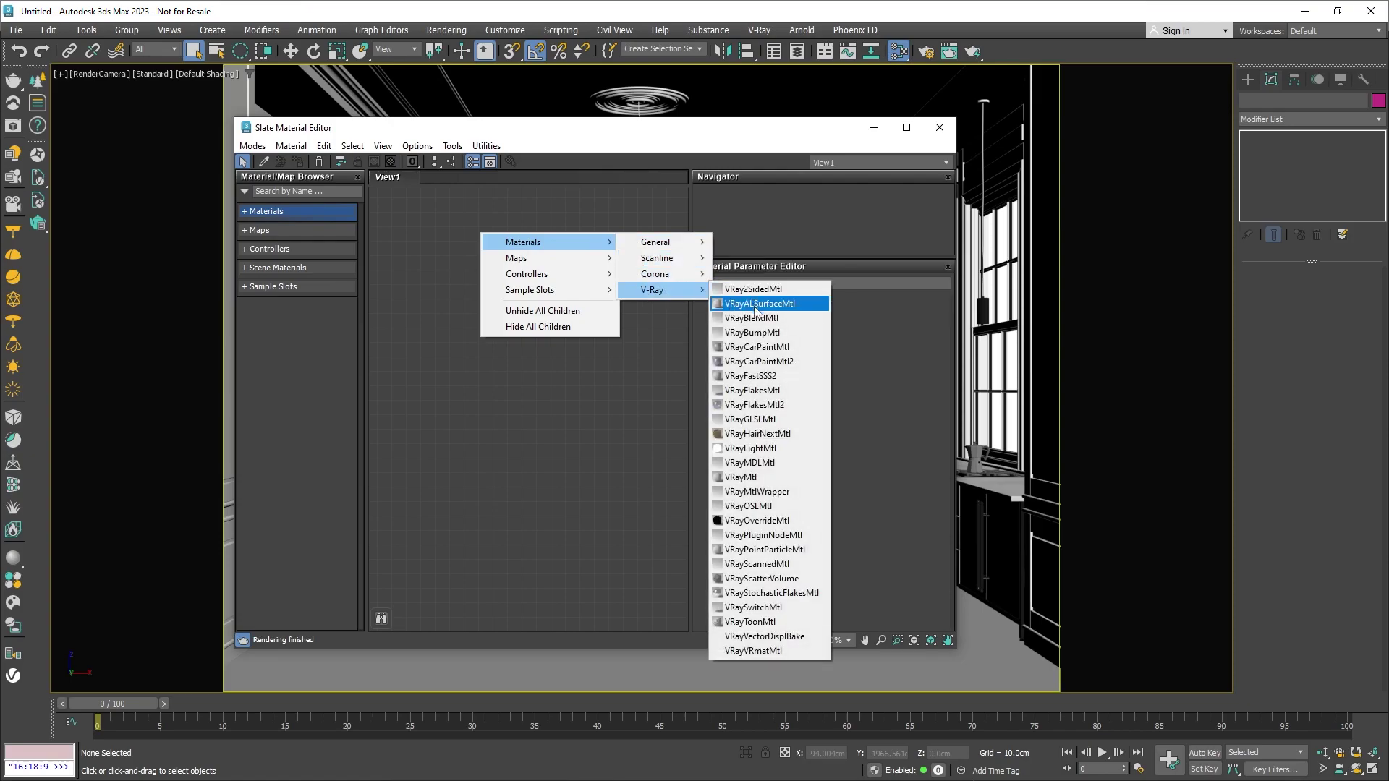
click(742, 477)
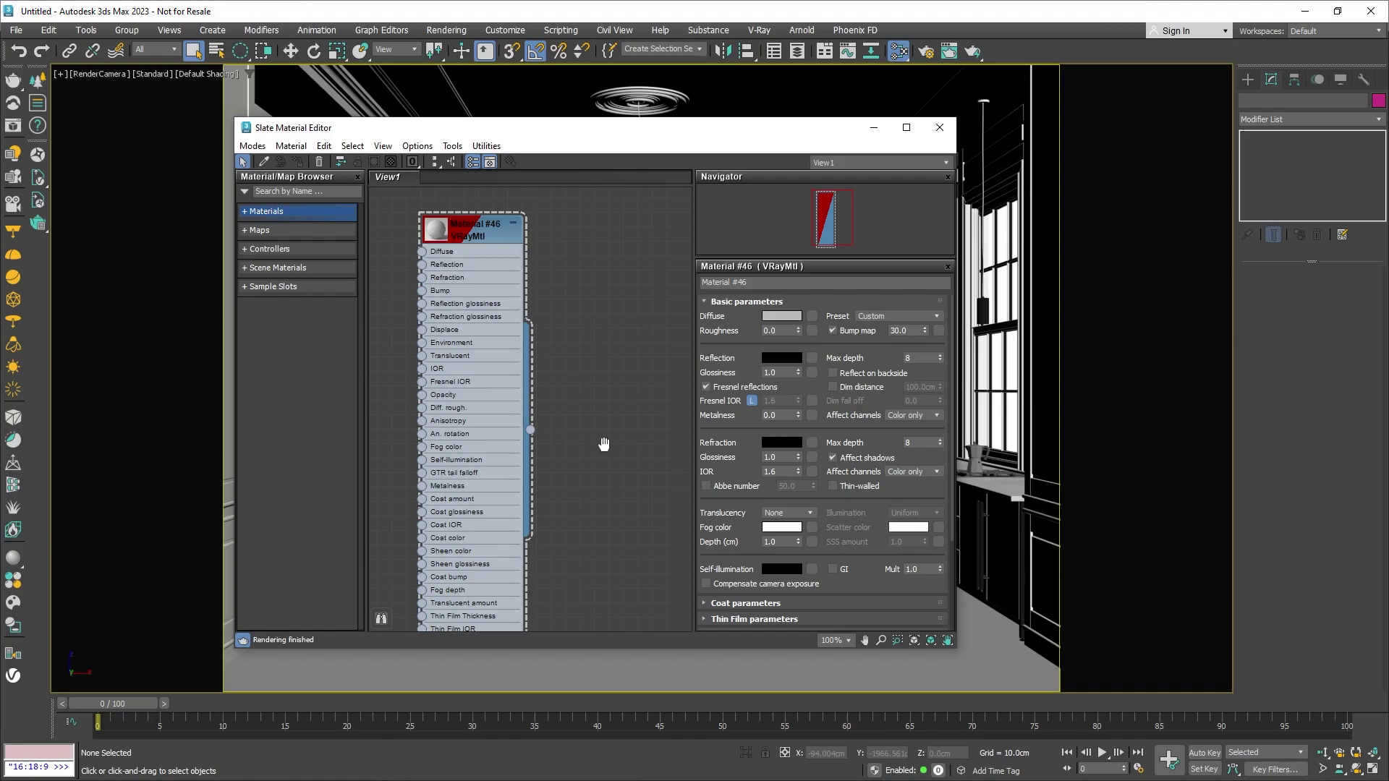
middle_drag(605, 441, 552, 434)
right_click(554, 353)
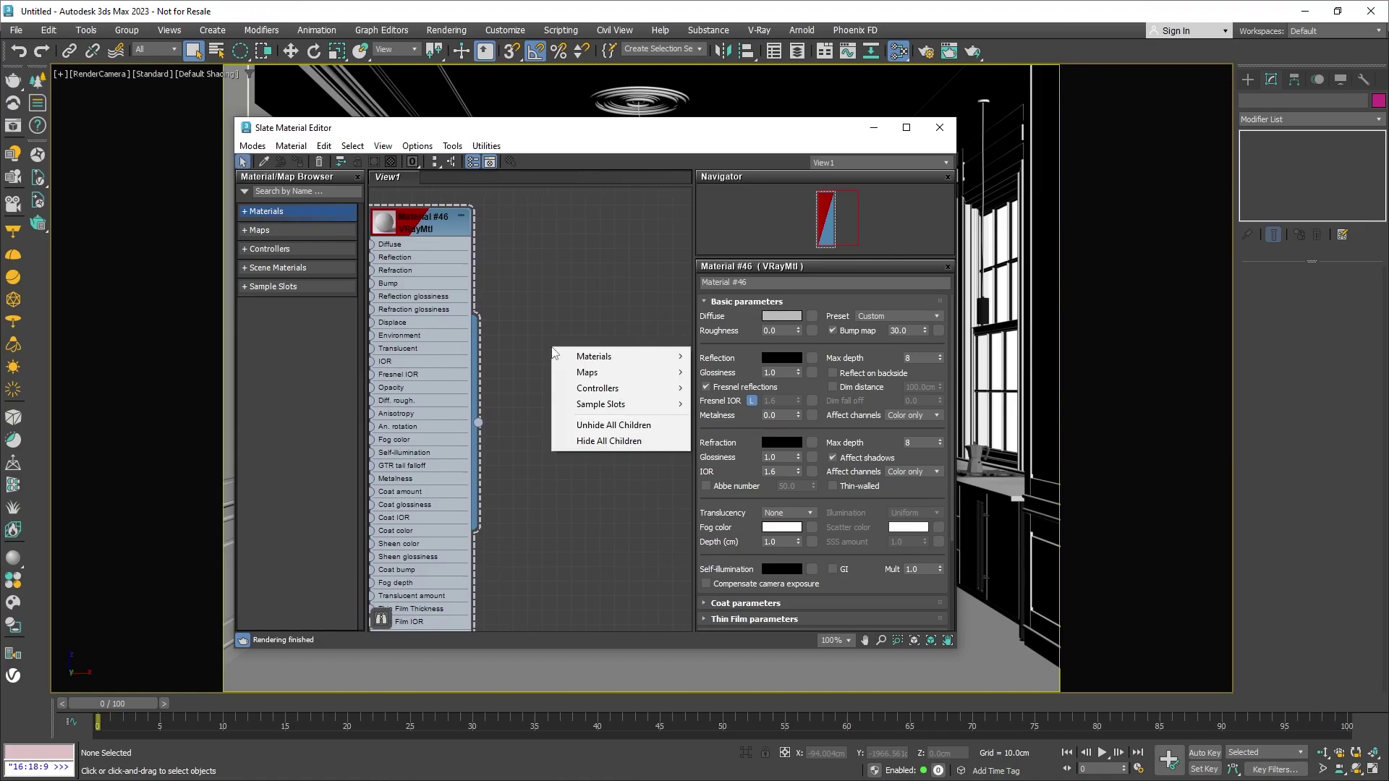
mouse_move(566, 372)
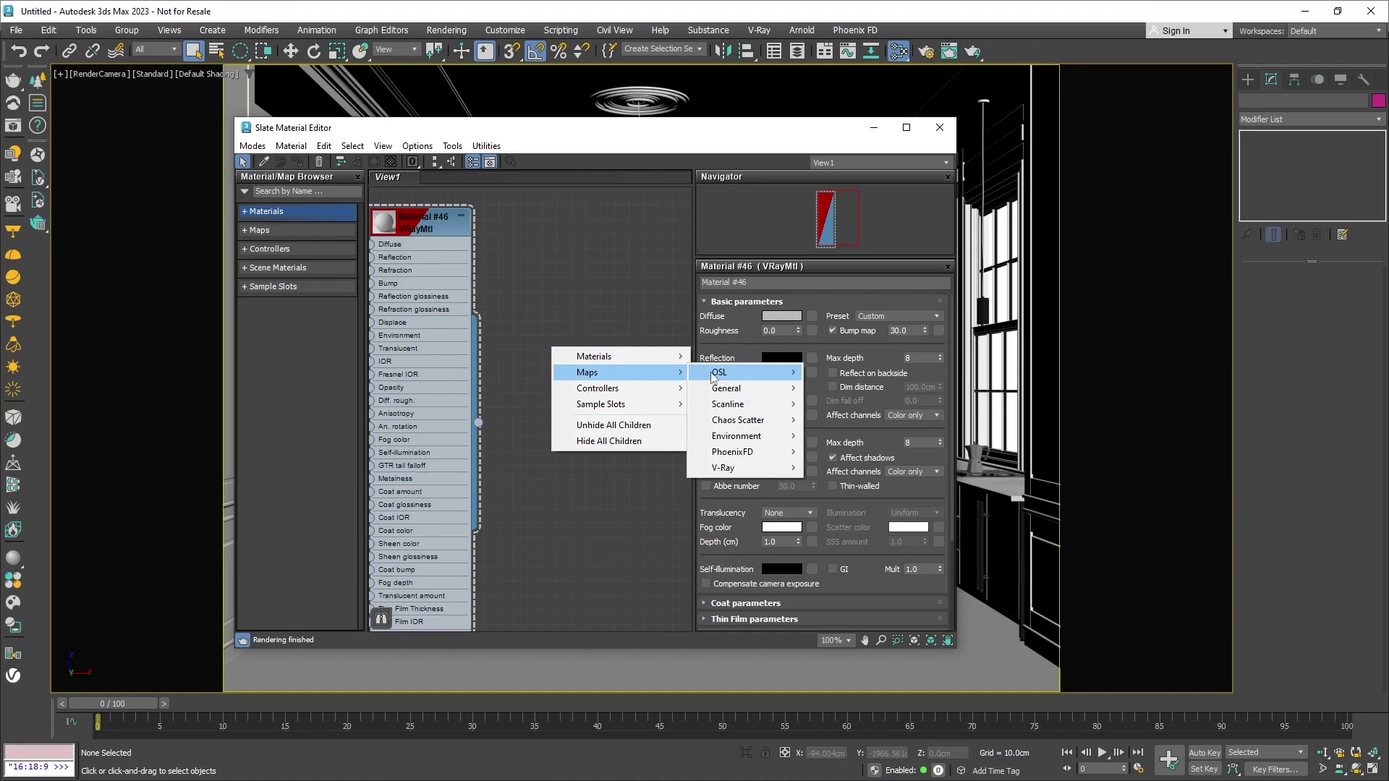
mouse_move(716, 468)
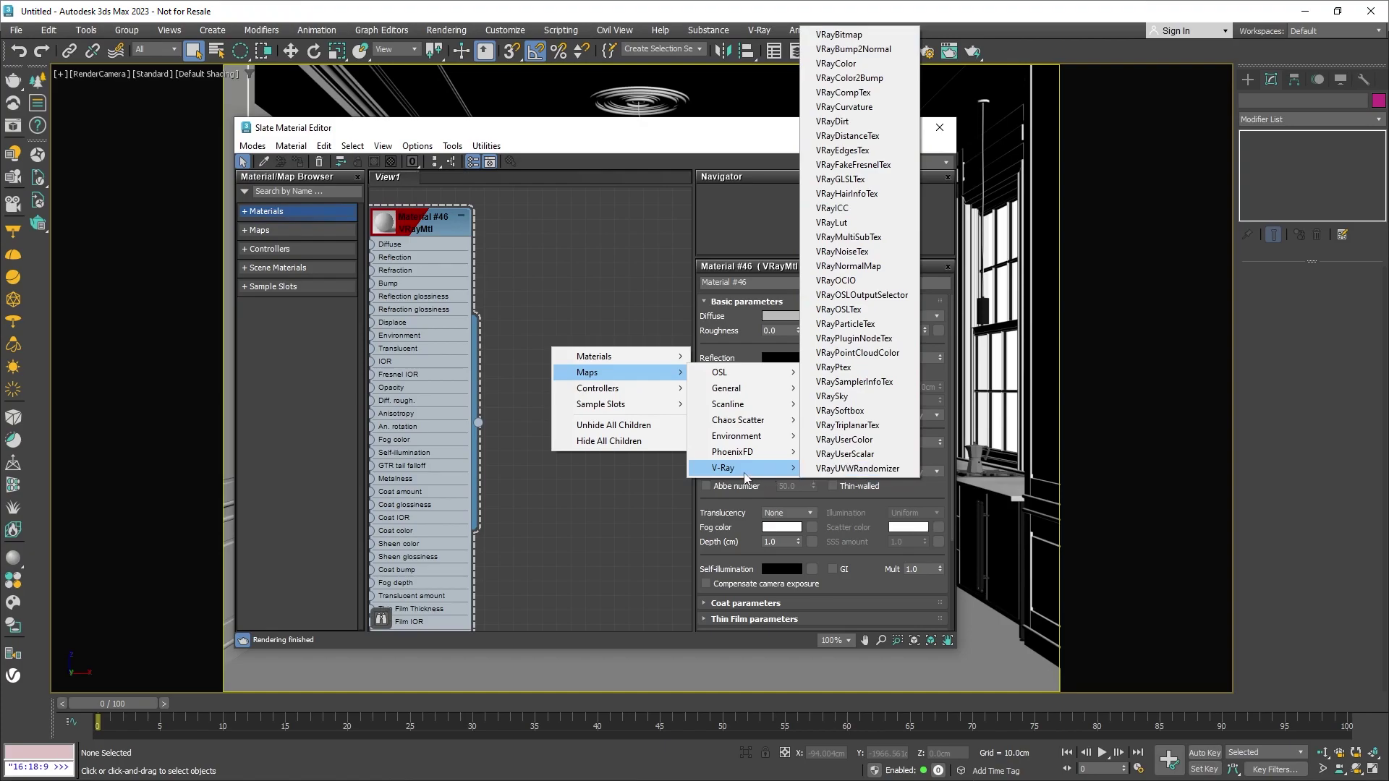
click(584, 493)
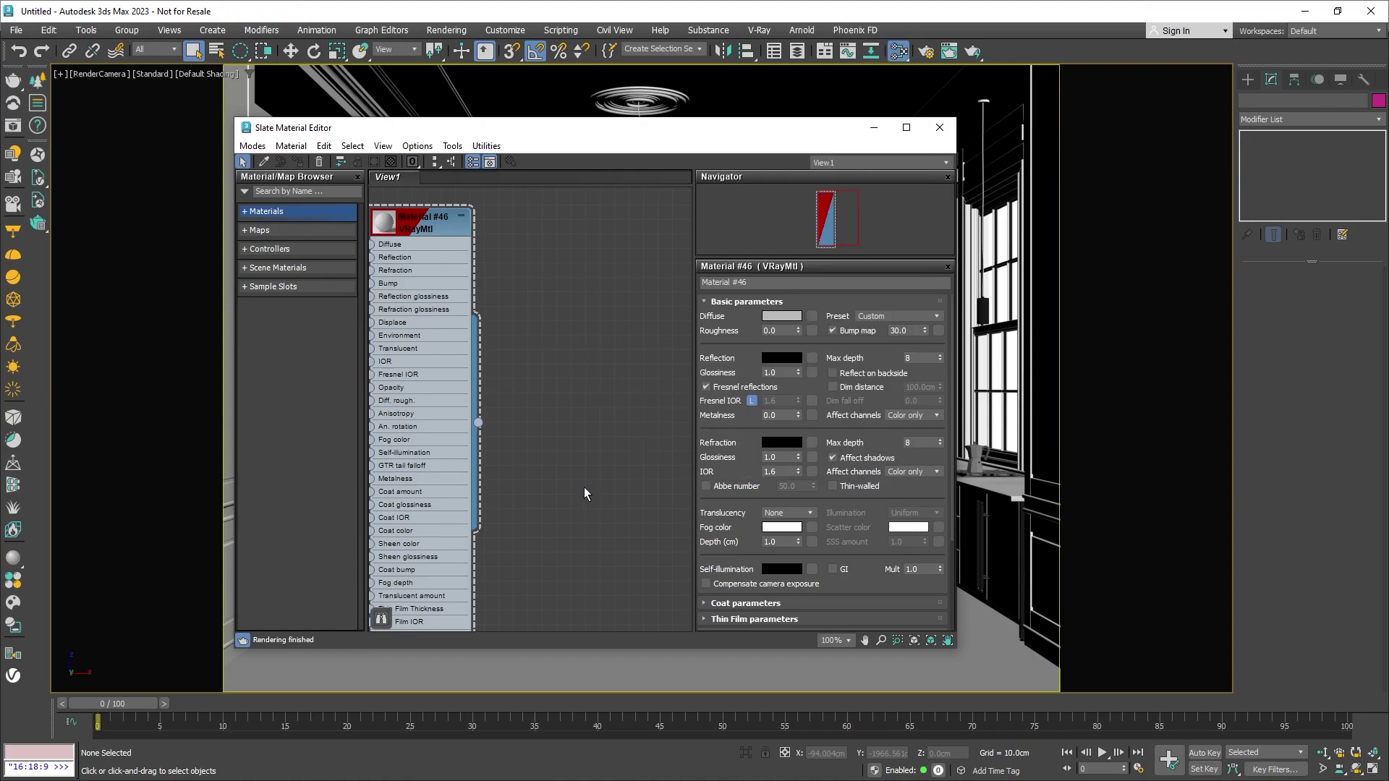
Close the material editor and browse the Create panel's VRay geometry, light and helper types.
click(939, 128)
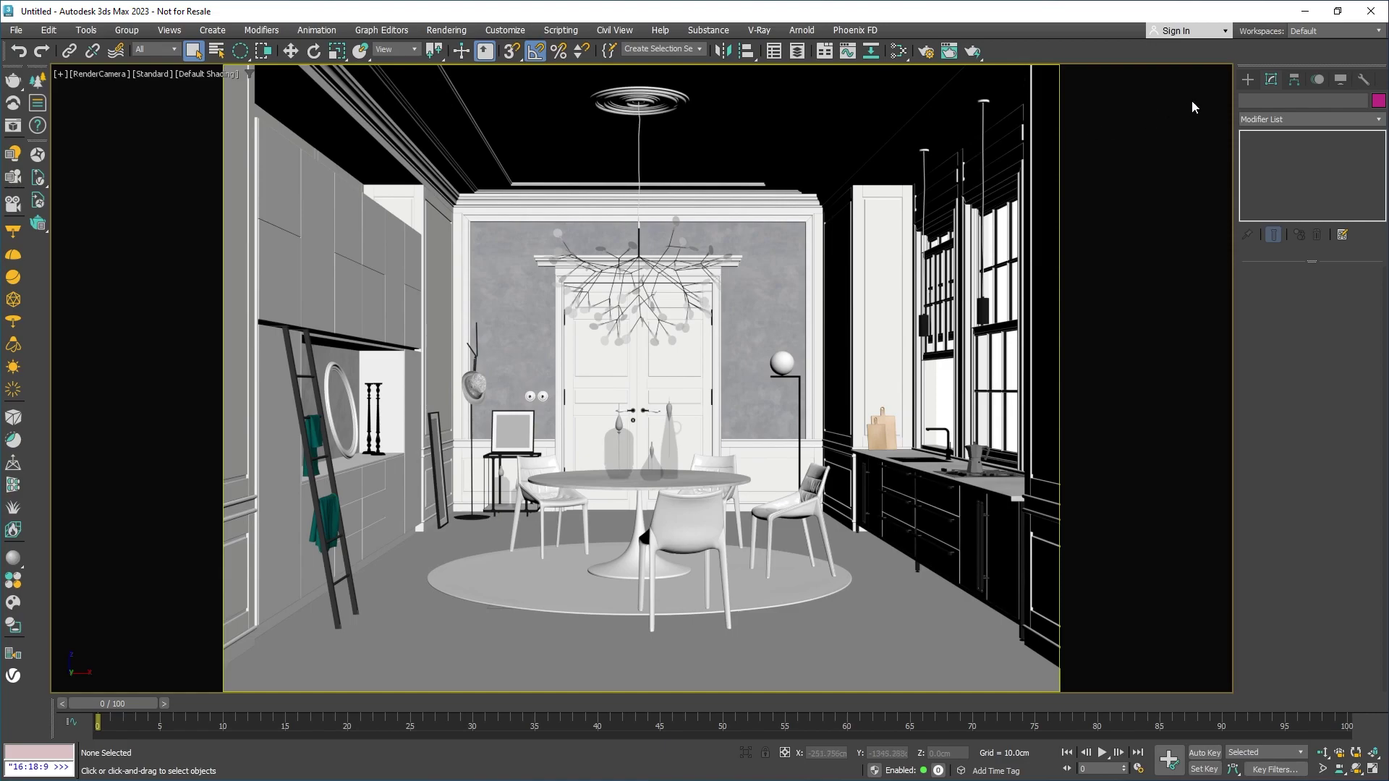
click(1247, 79)
click(1246, 123)
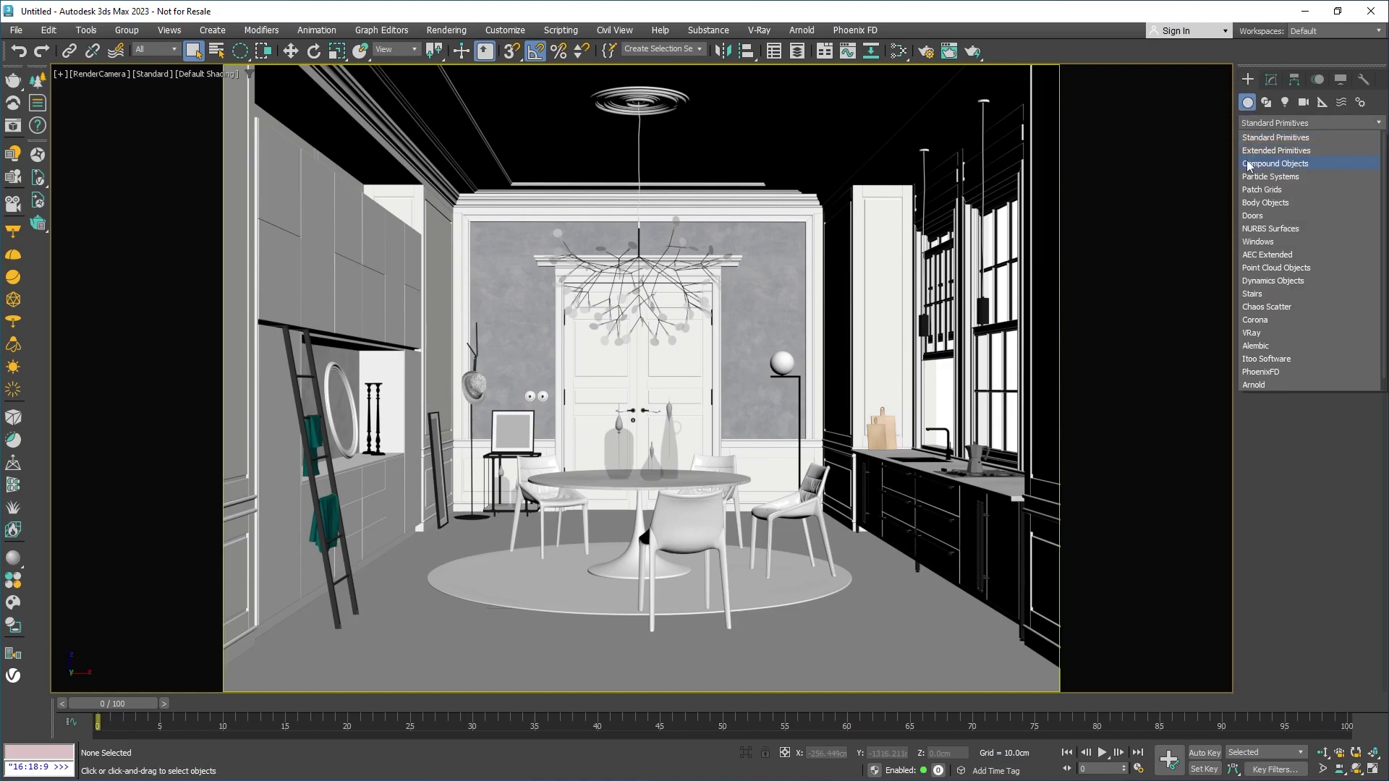
click(1246, 333)
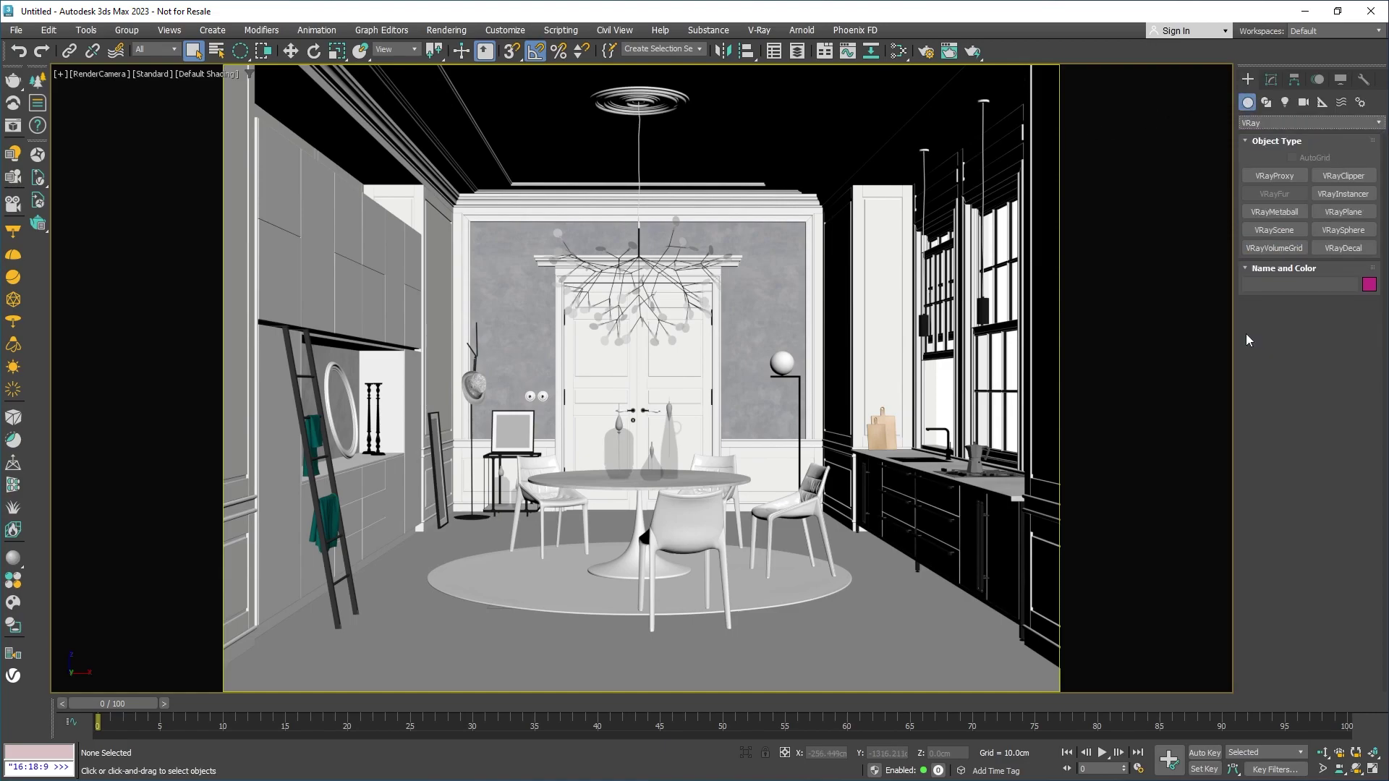
click(1285, 106)
click(1246, 123)
click(1248, 177)
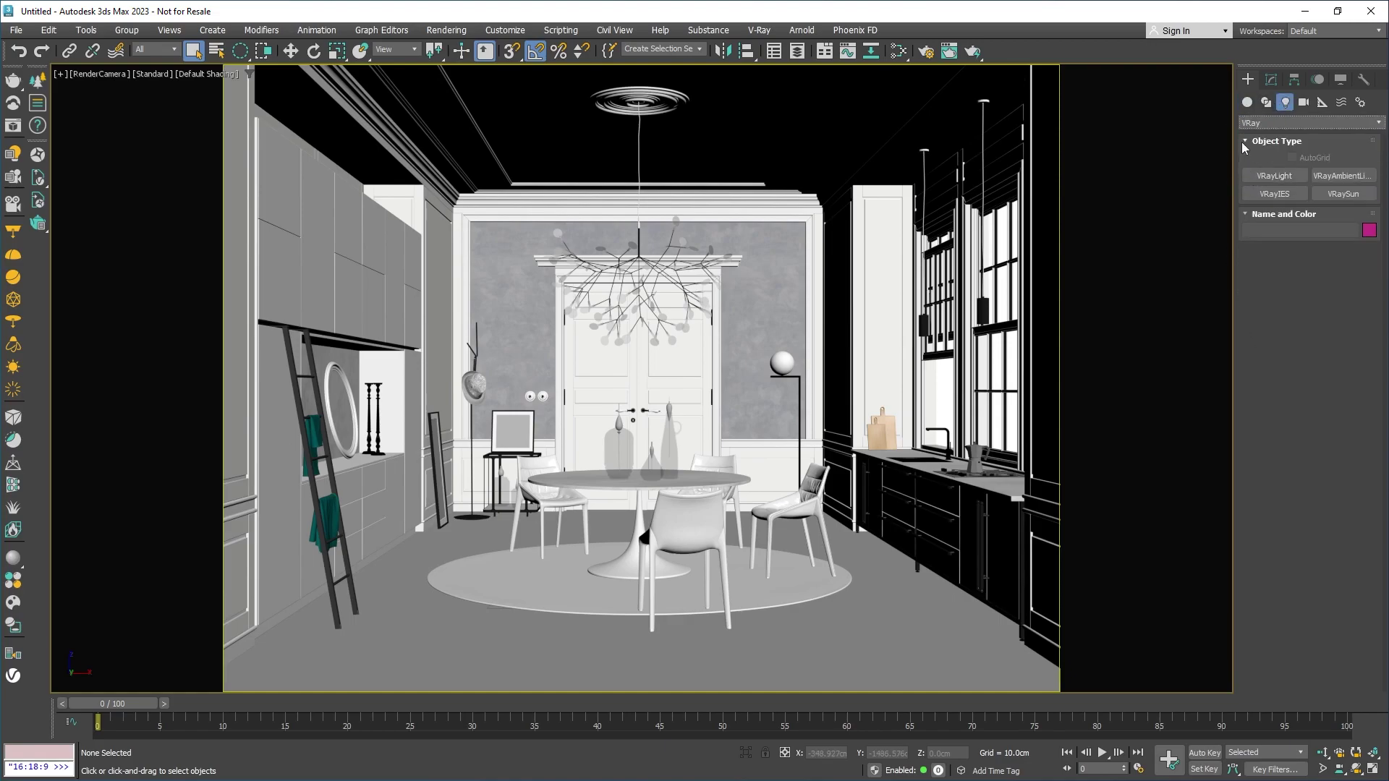
click(1303, 102)
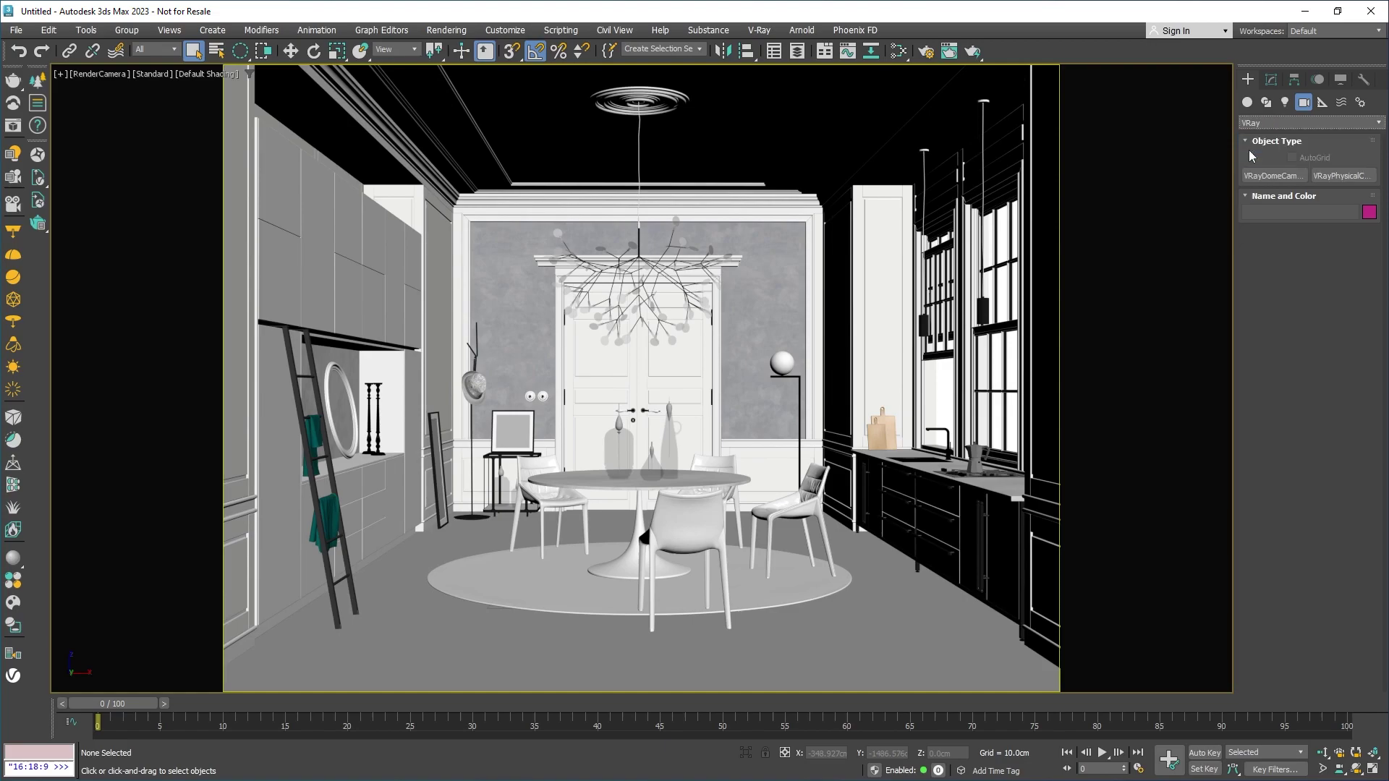
click(1321, 102)
click(1289, 122)
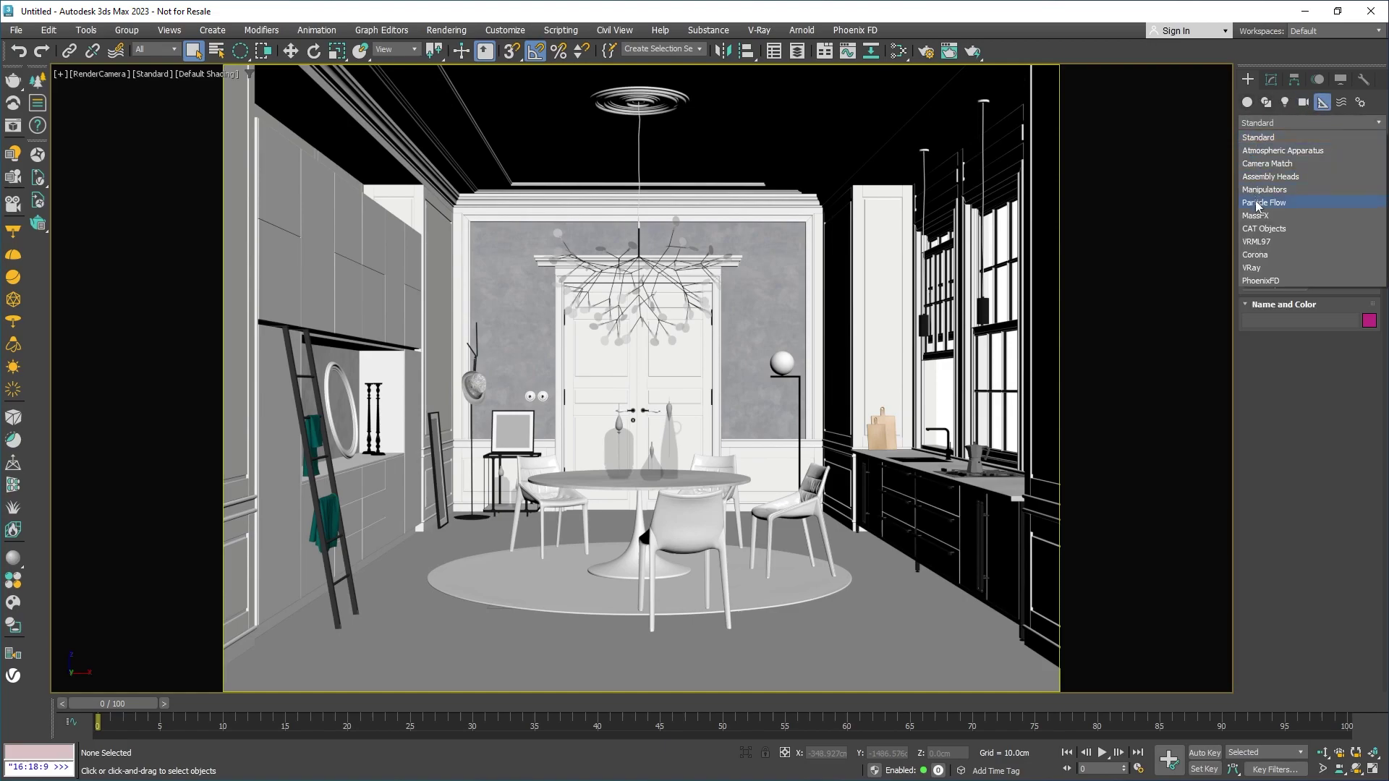
click(1252, 267)
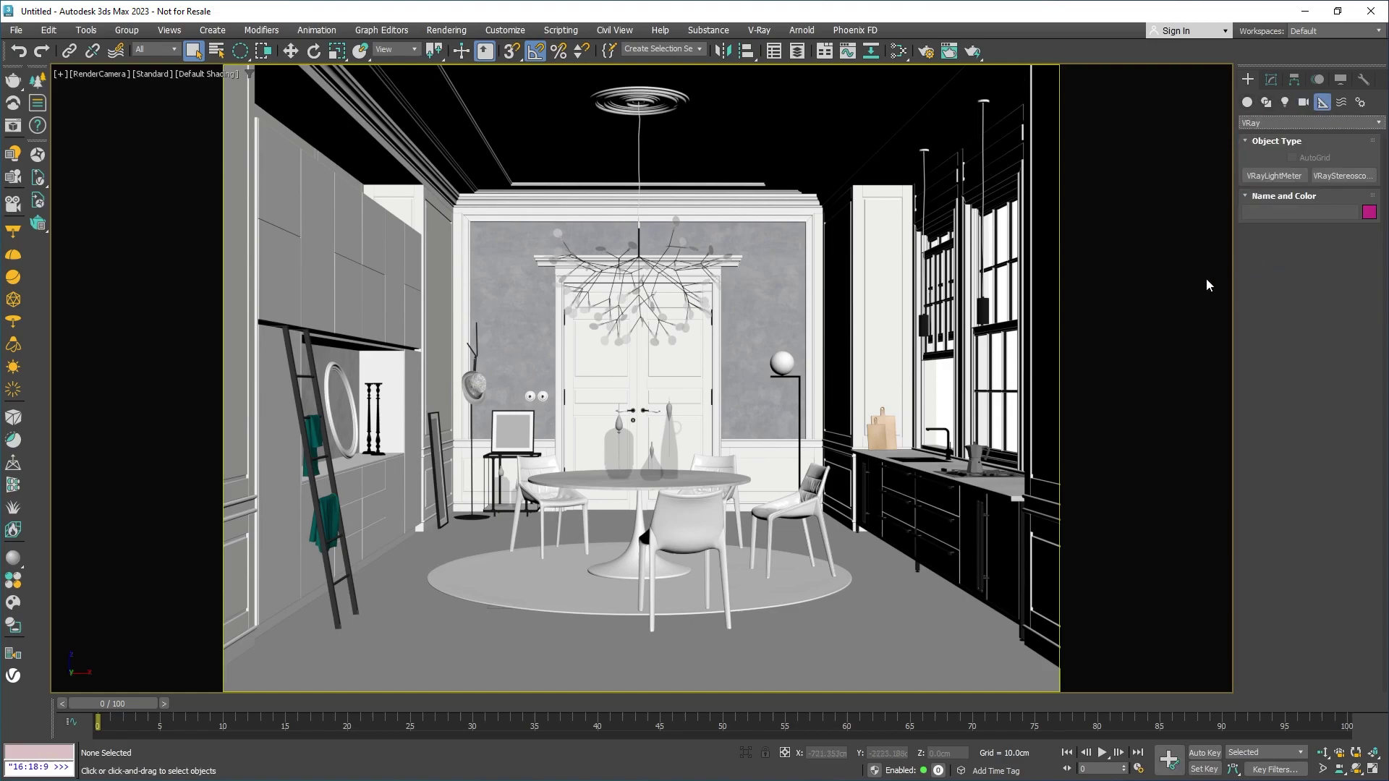
Select Chair_02 and browse the Modifier List's VRay modifiers without adding one.
click(685, 514)
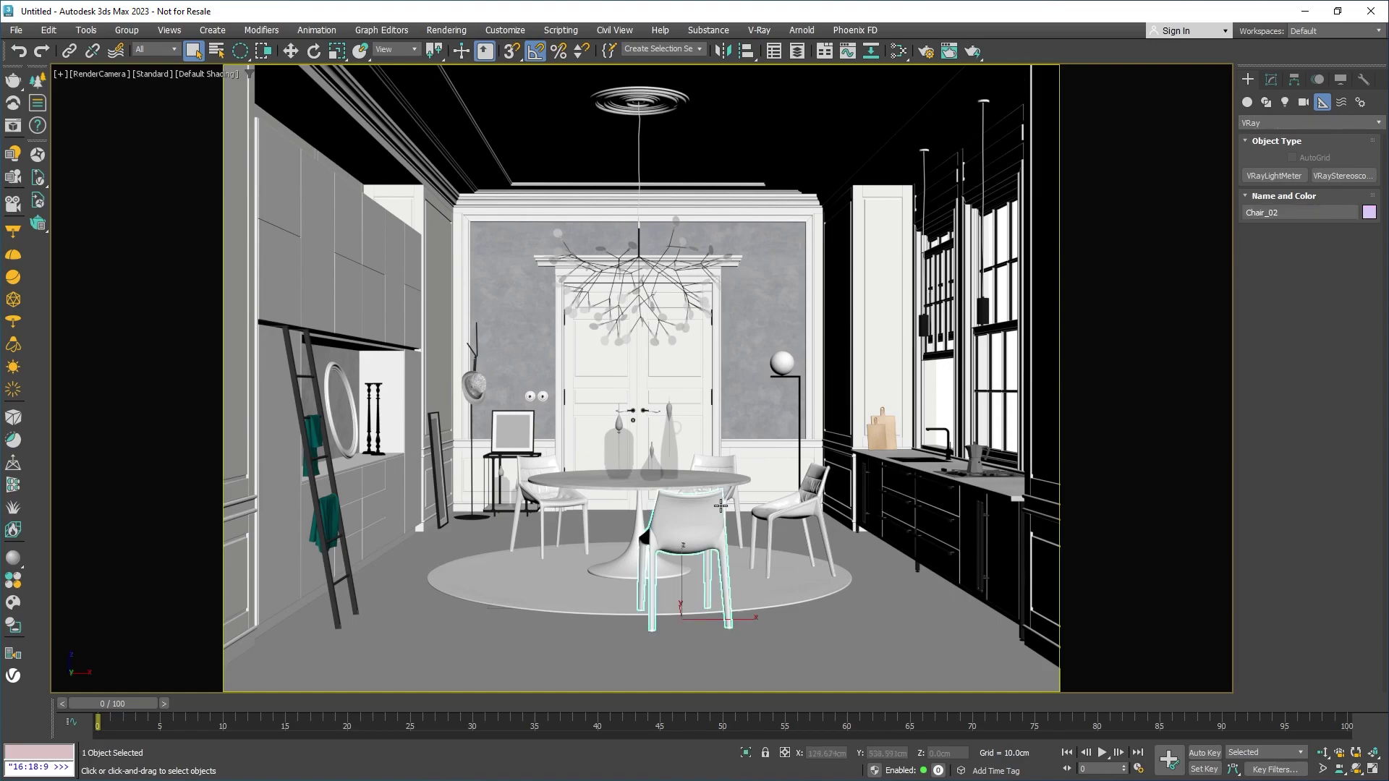
click(1271, 80)
click(1379, 119)
scroll(1380, 123, down, 2)
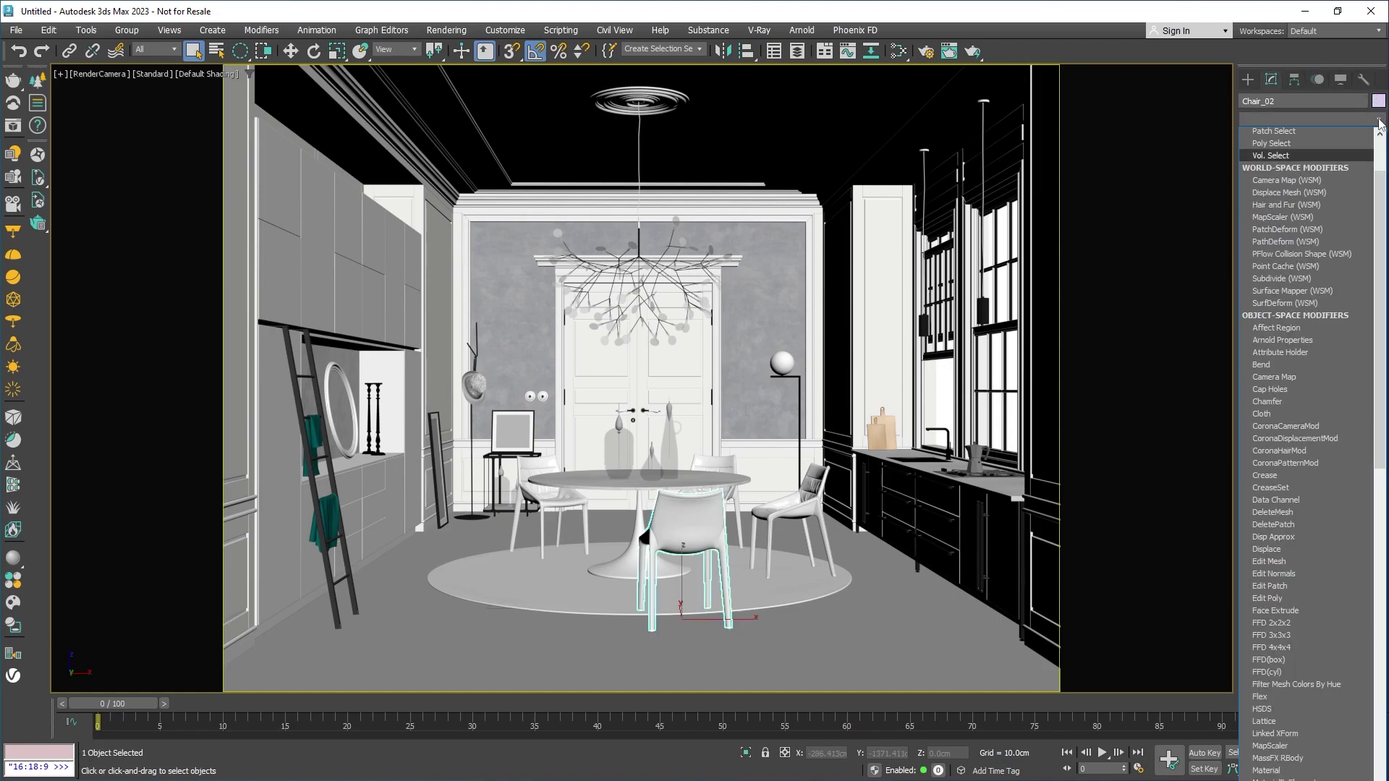
key(v)
key(v)
key(v)
key(v)
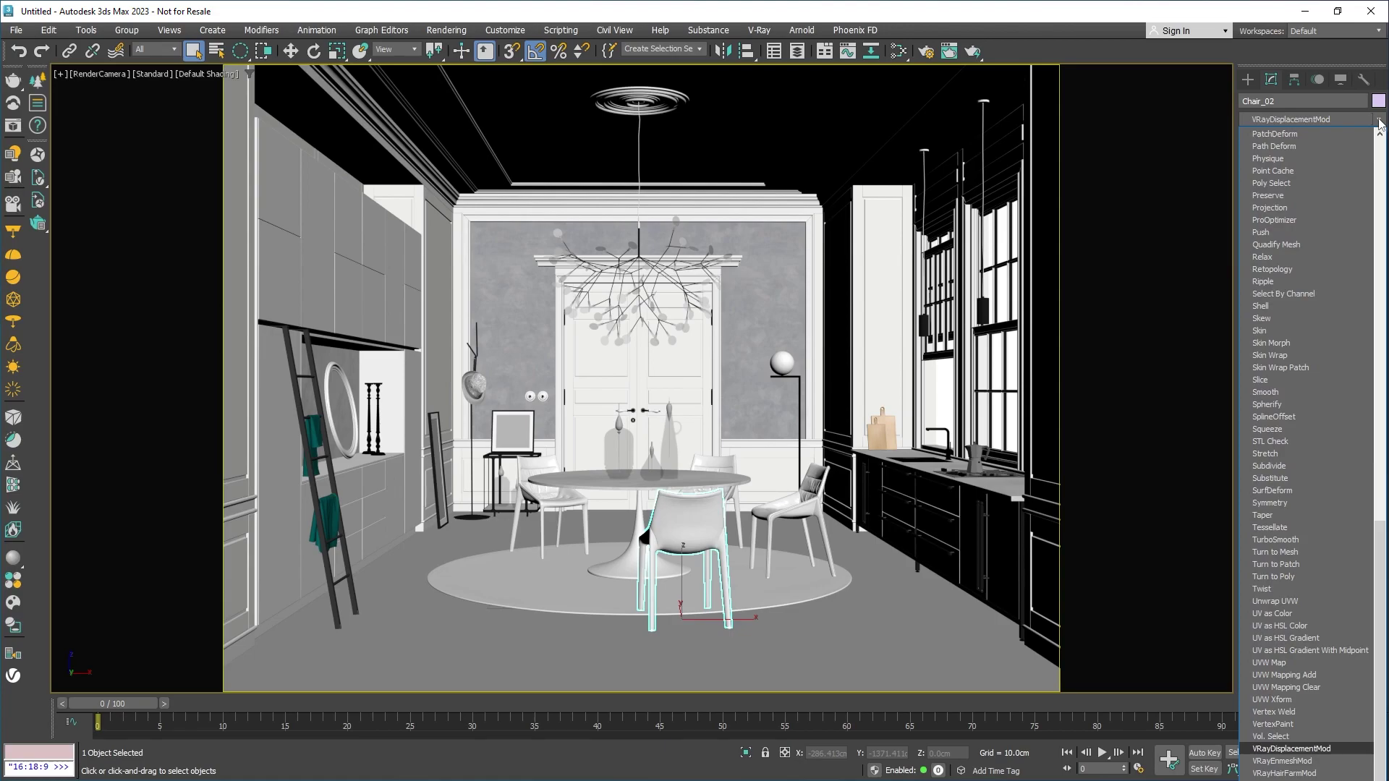
key(v)
key(v)
key(Escape)
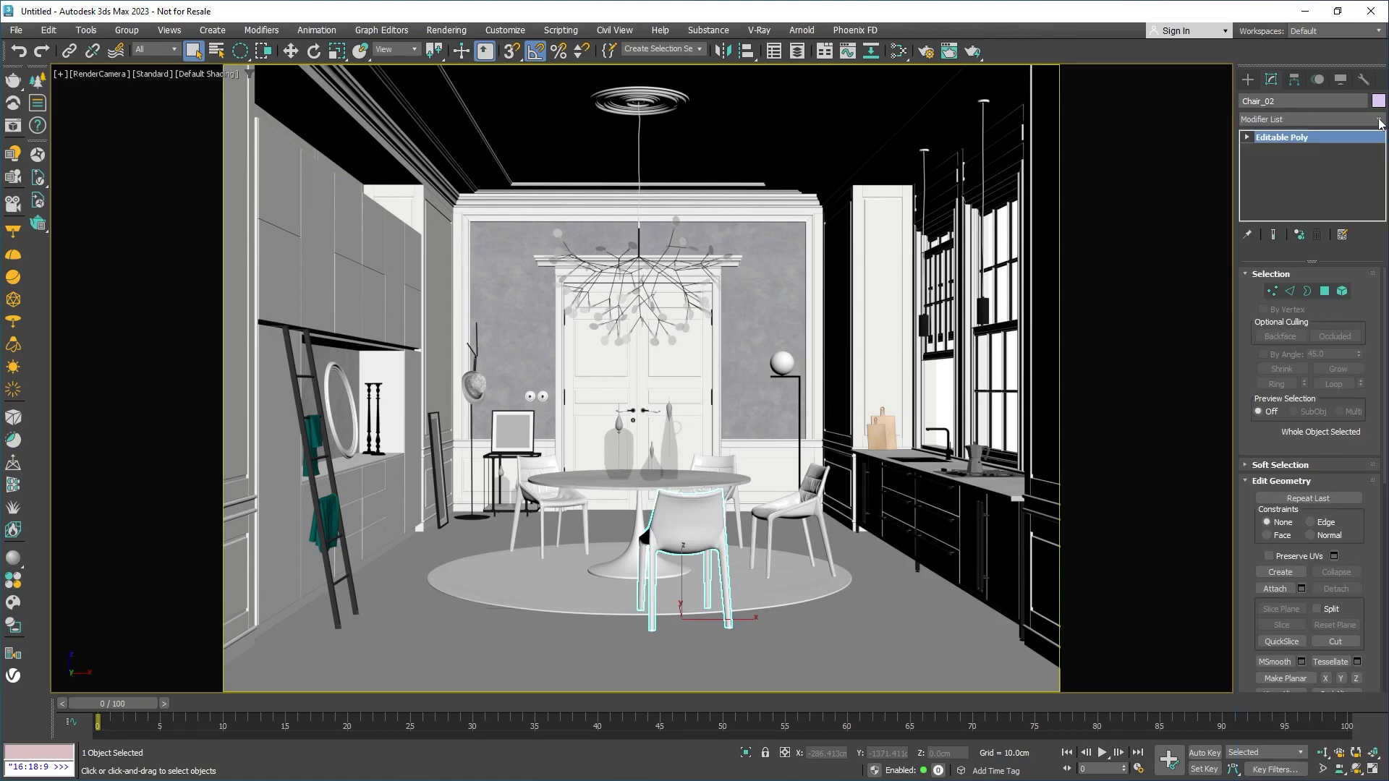
key(v)
Look through the V-Ray menu's .vrmat exporter, Converters and Help entries.
click(760, 32)
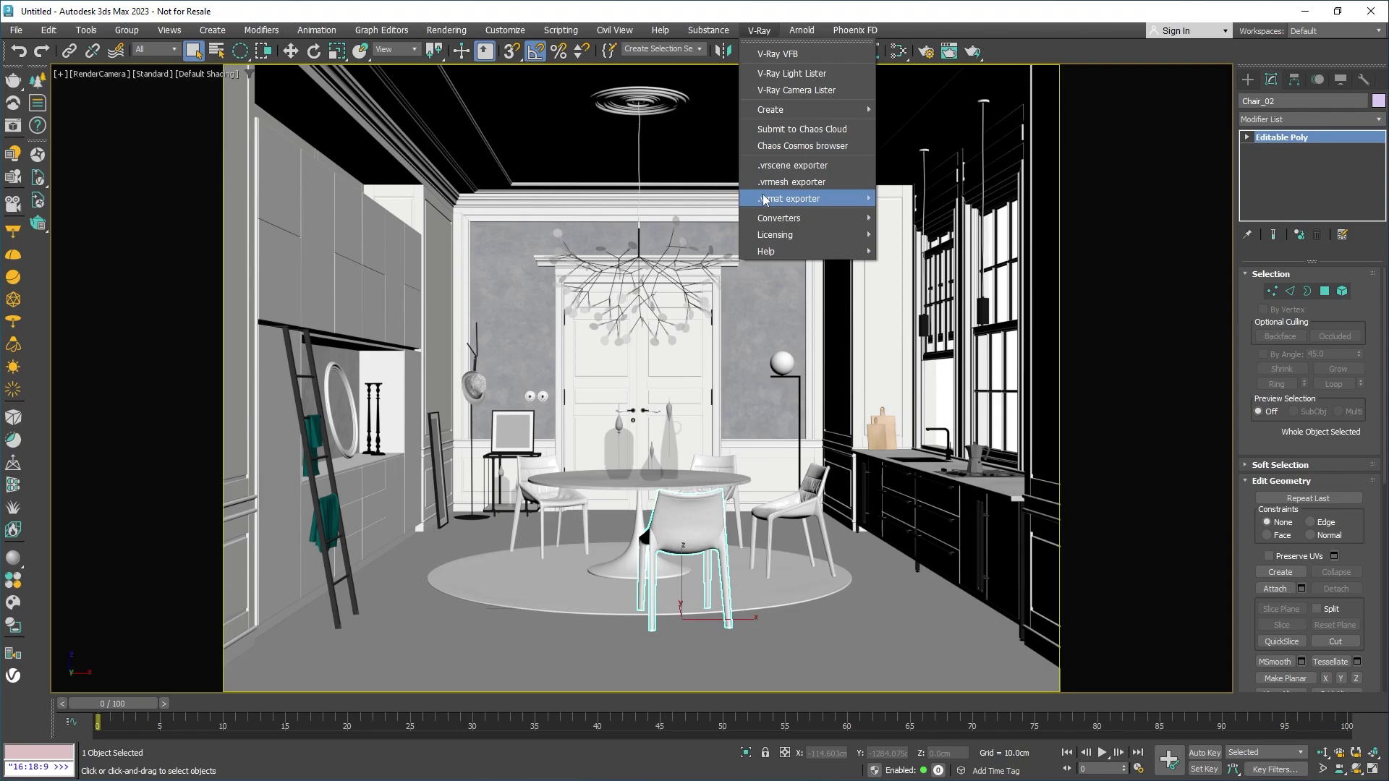
mouse_move(765, 220)
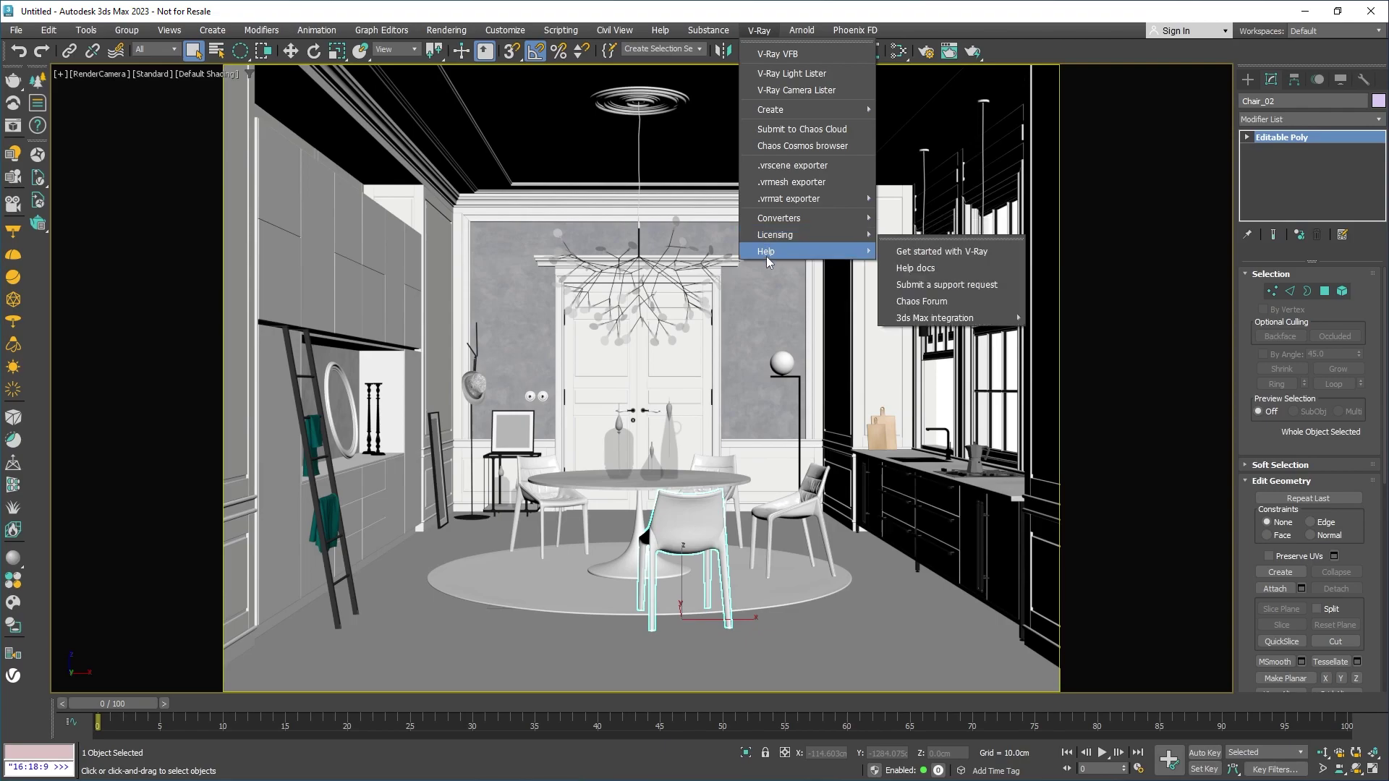
click(740, 319)
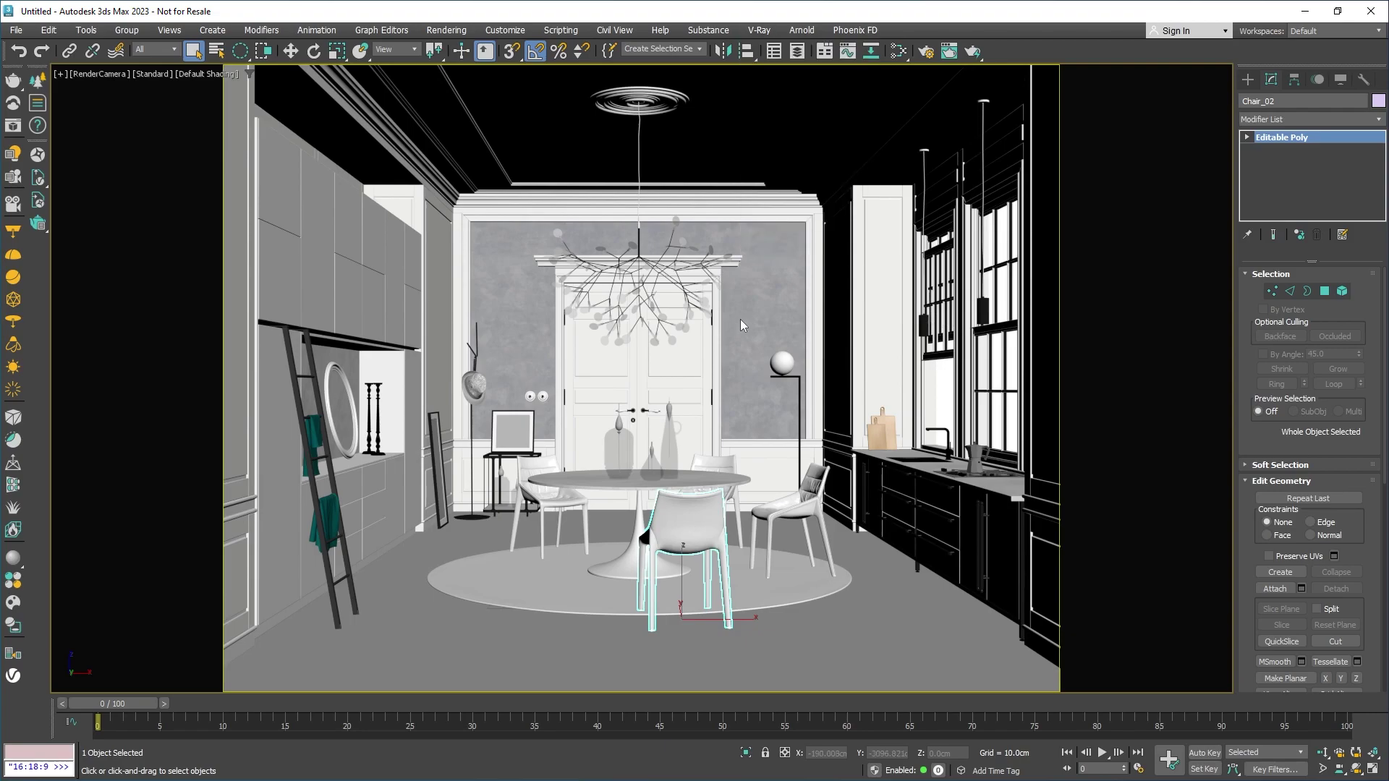
key(8)
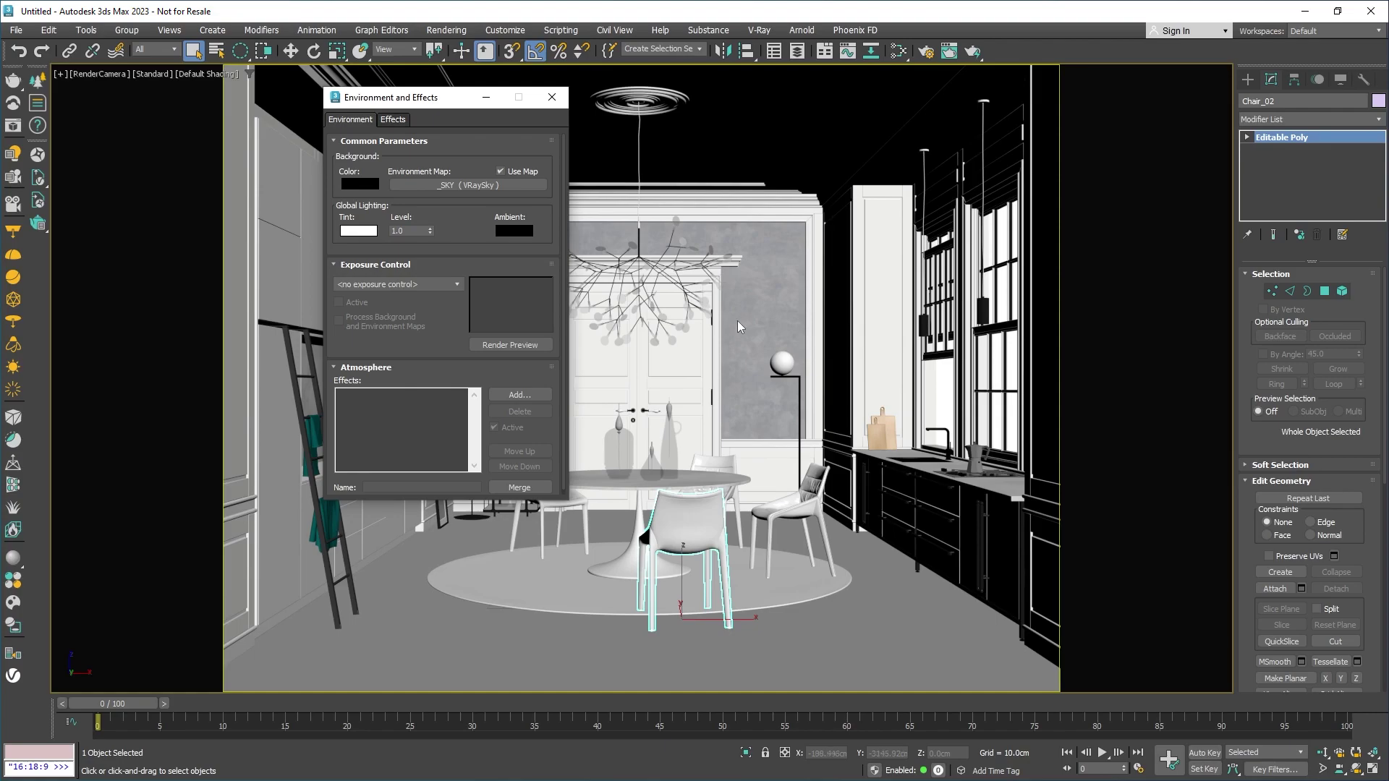
click(525, 396)
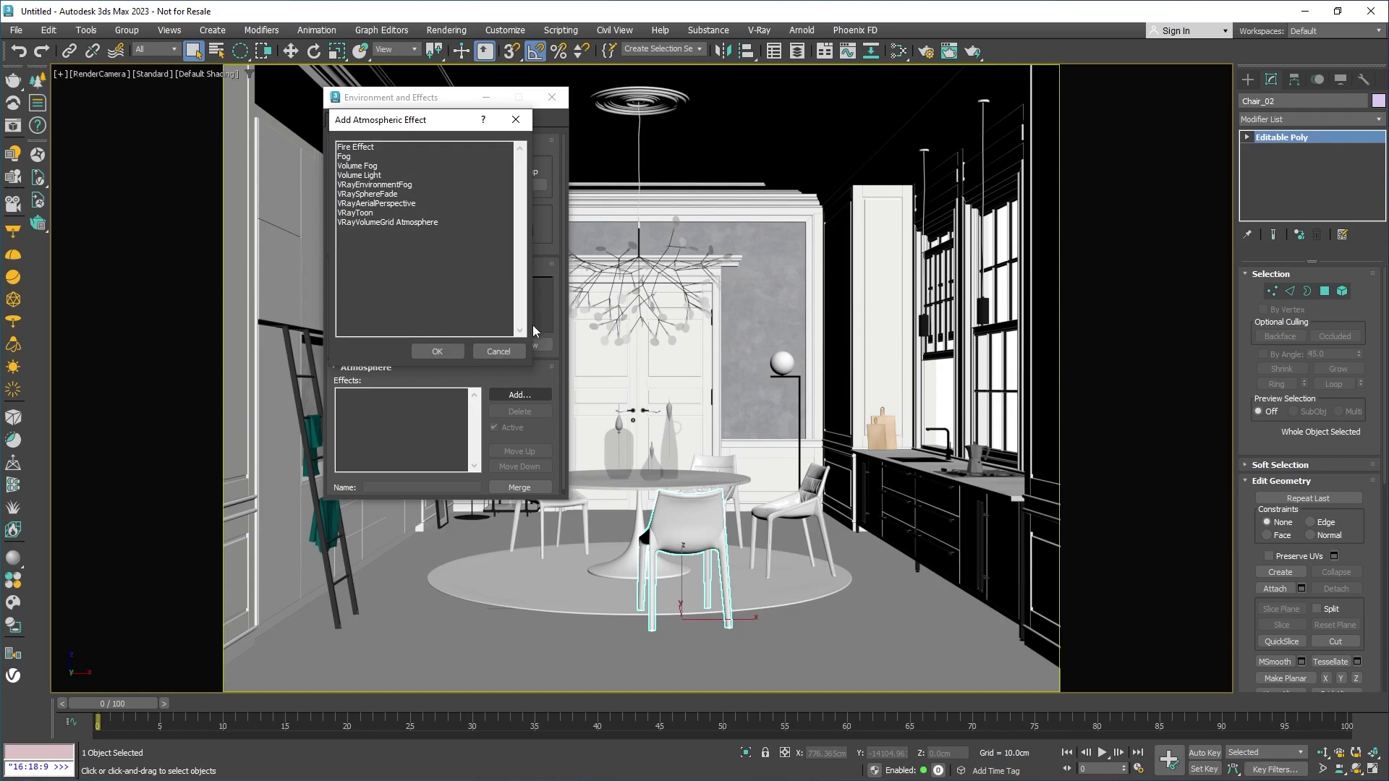
click(443, 184)
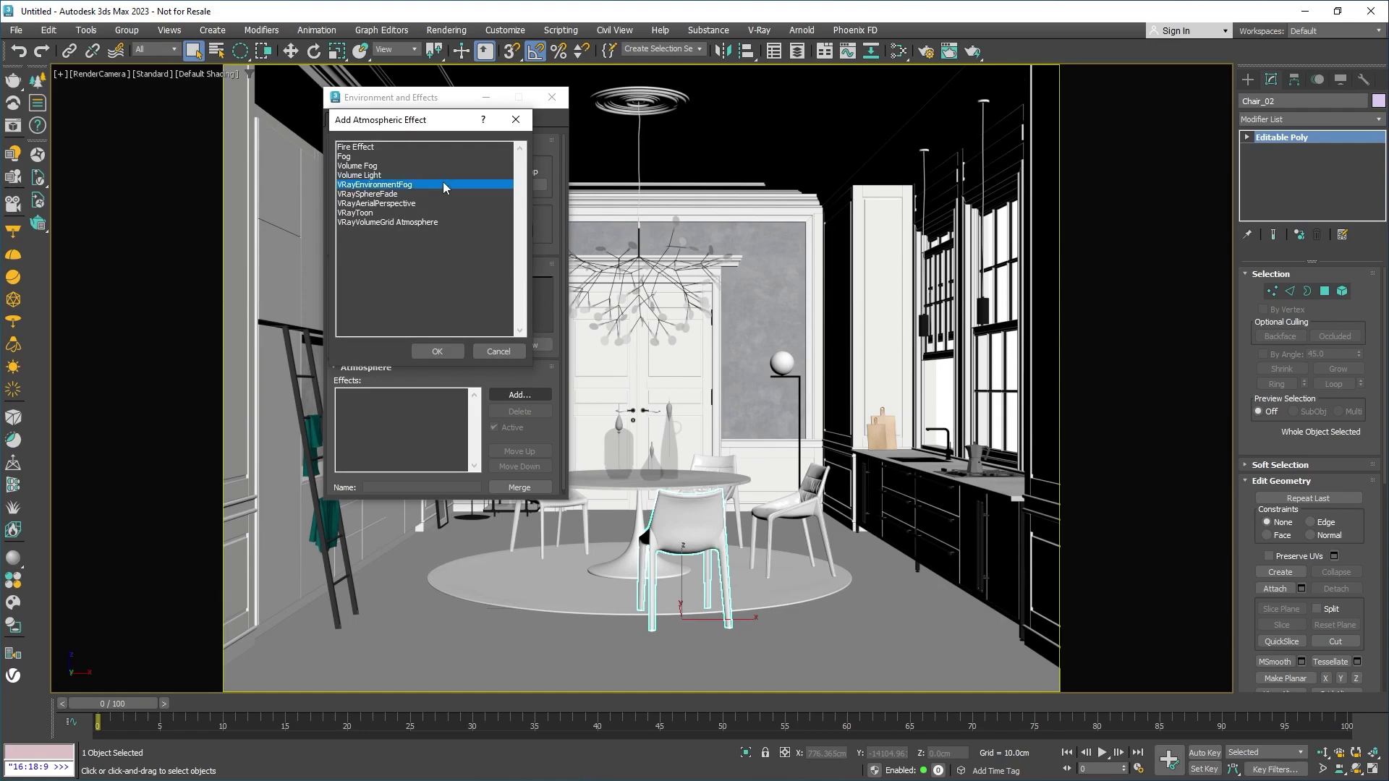
double_click(443, 184)
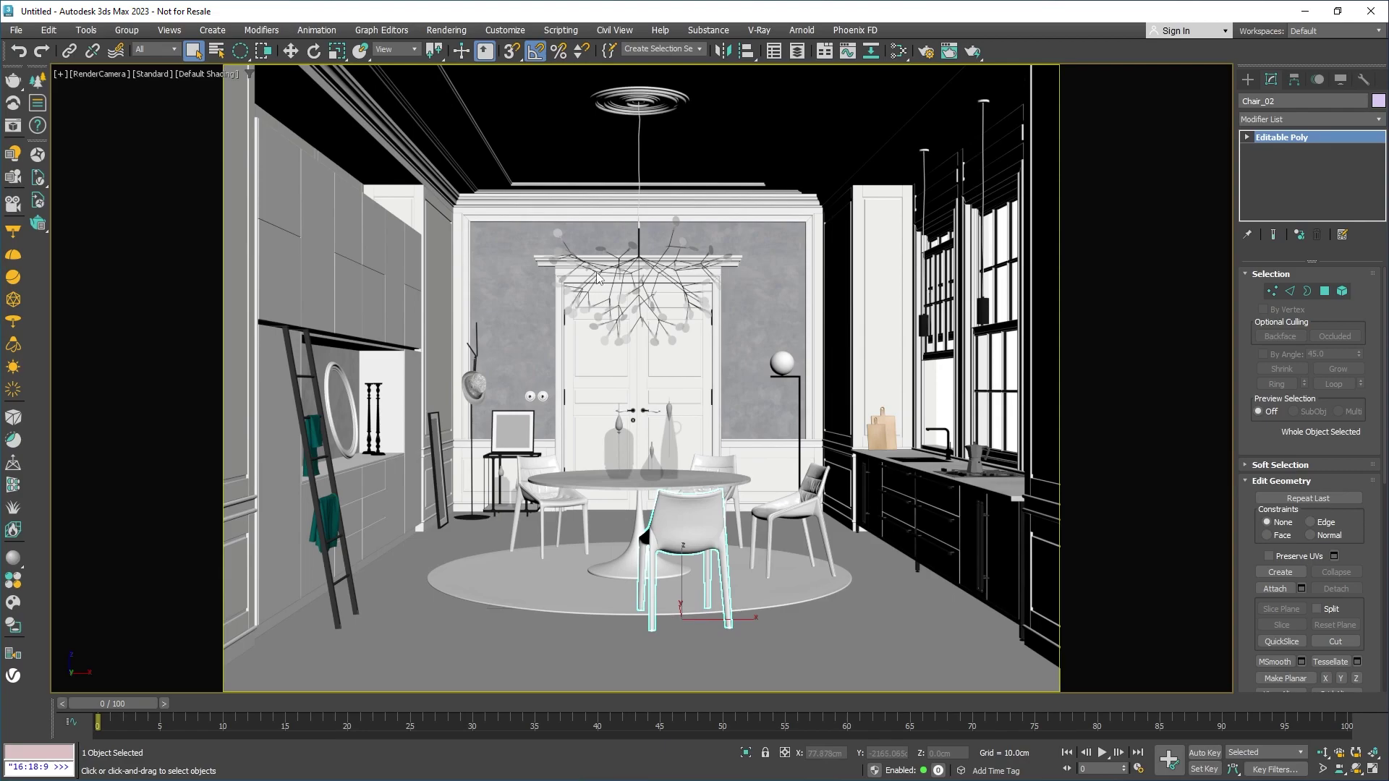
right_click(597, 278)
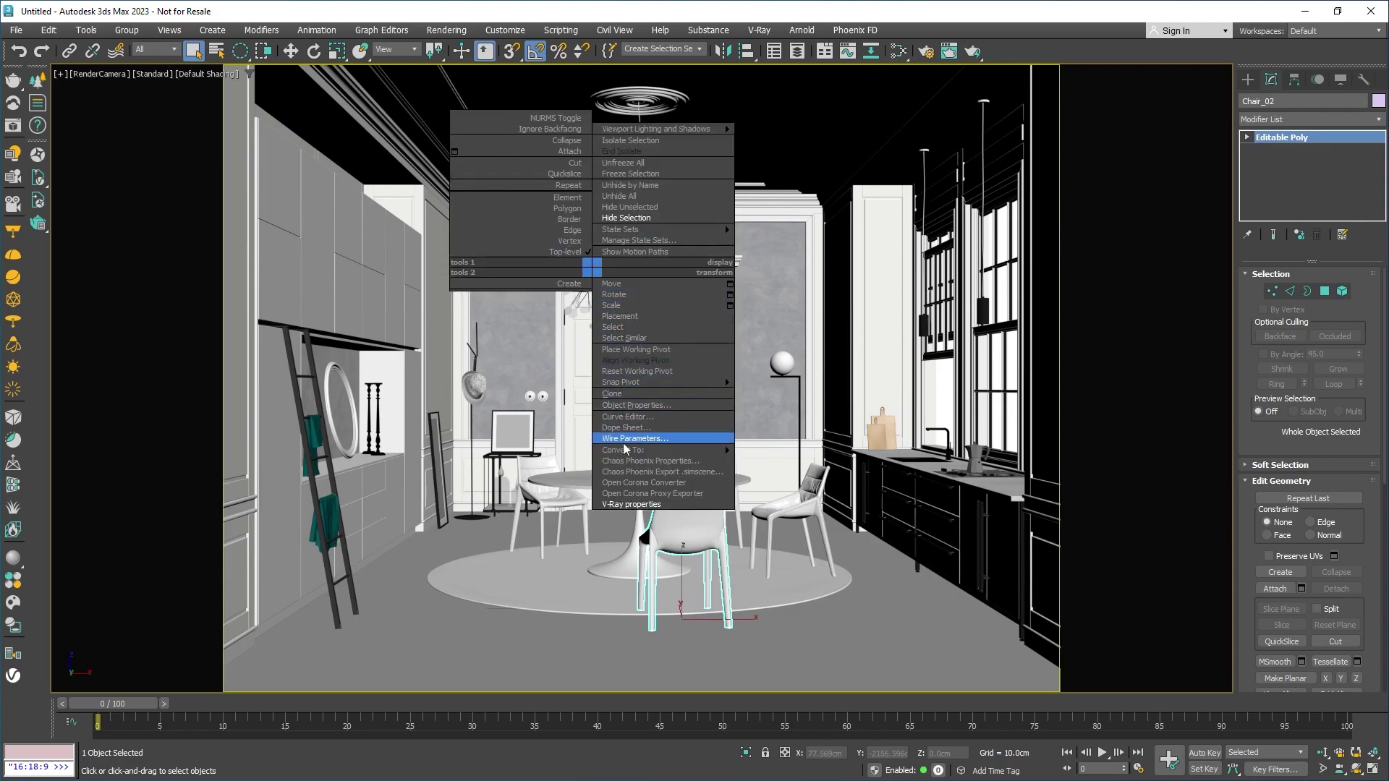
click(626, 504)
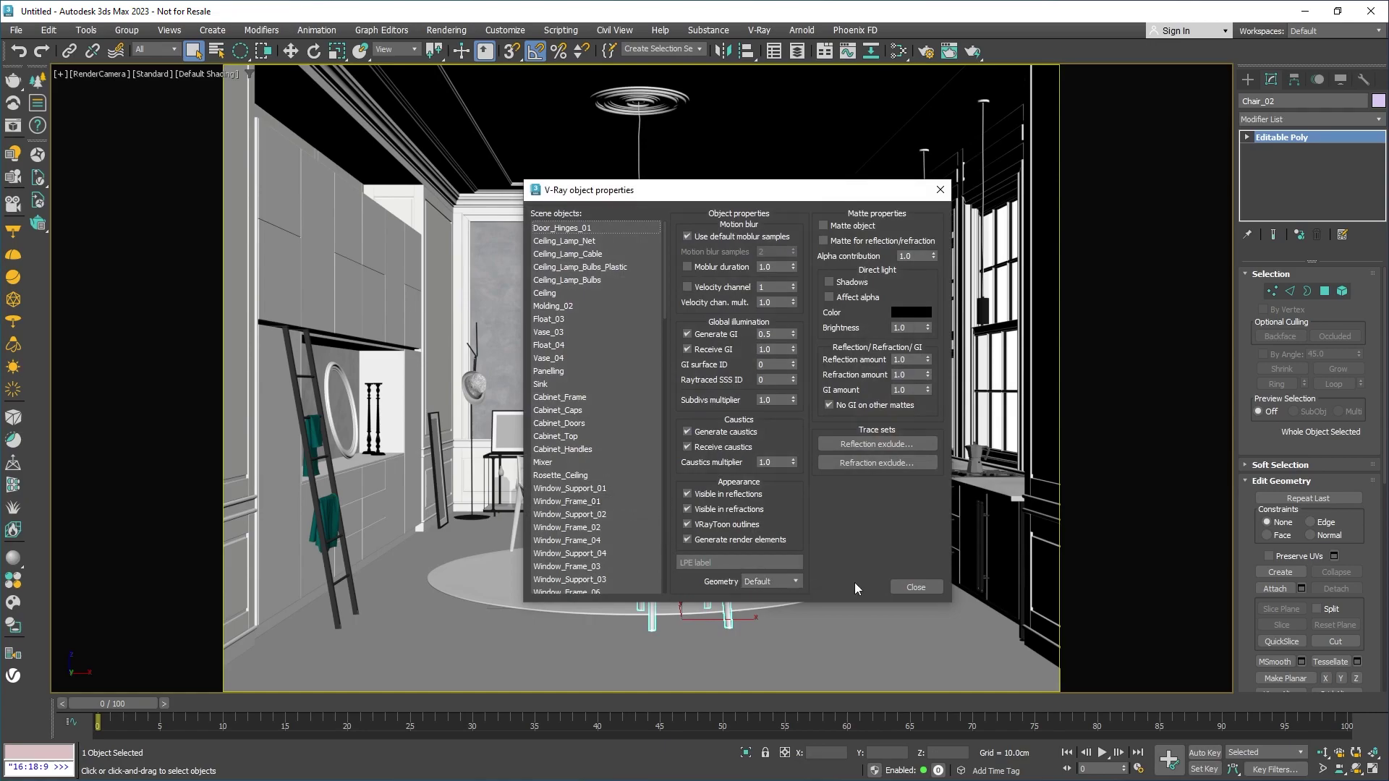
click(914, 587)
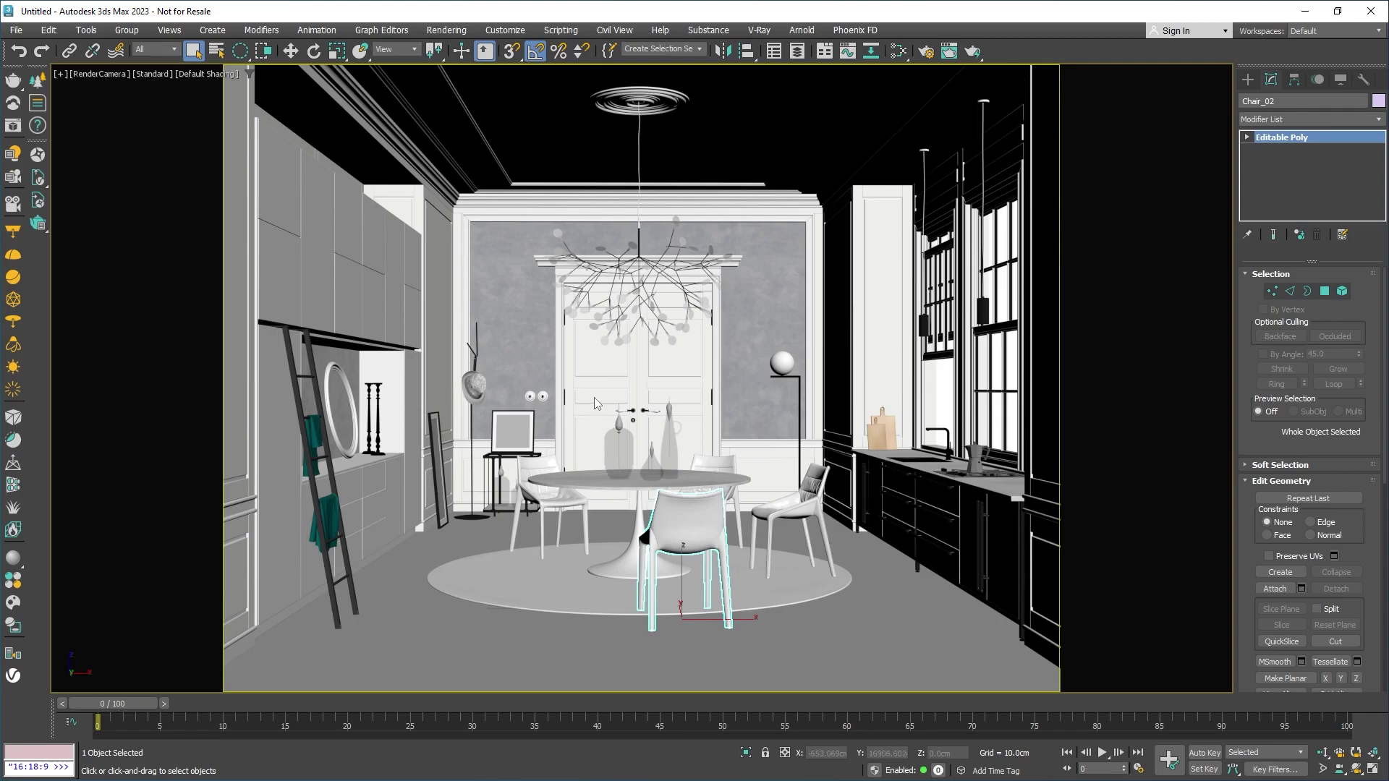
text(x)
text(vray s)
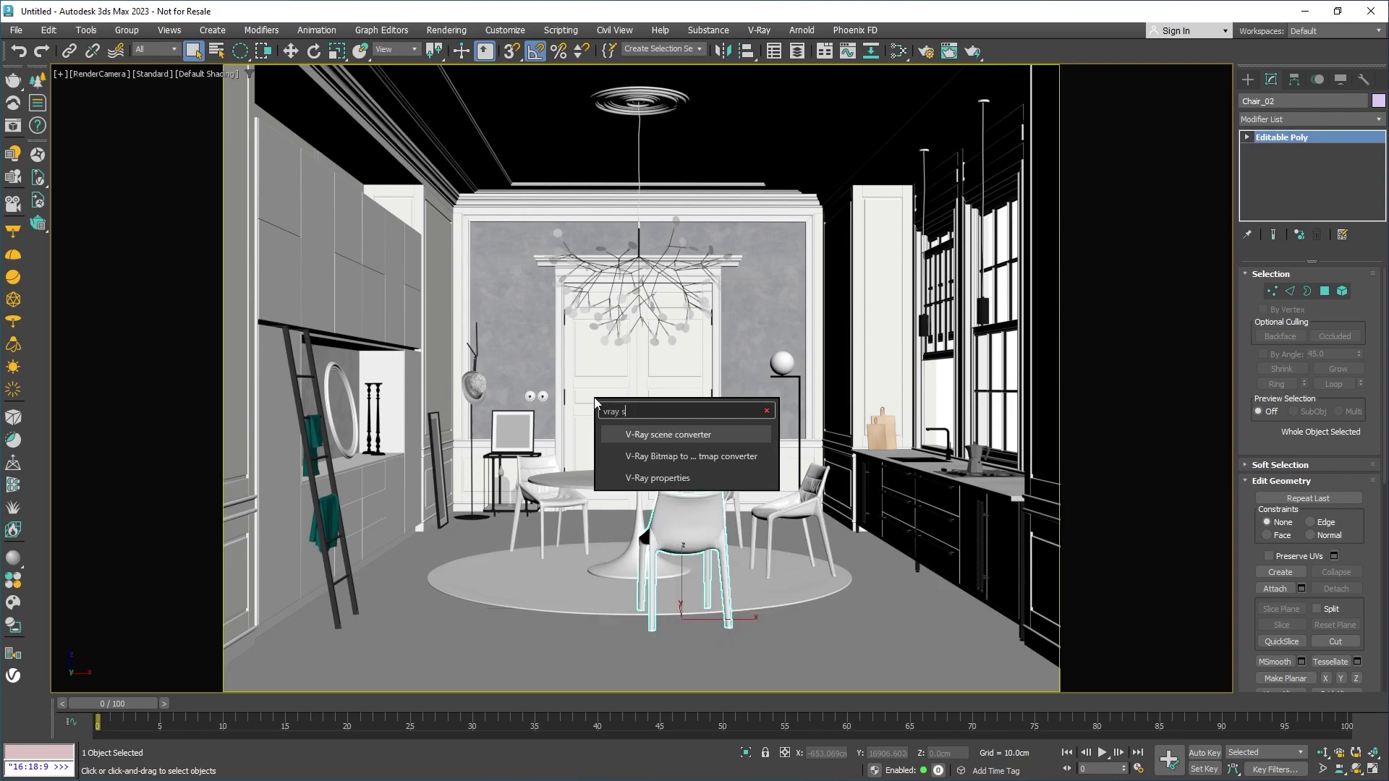
click(628, 434)
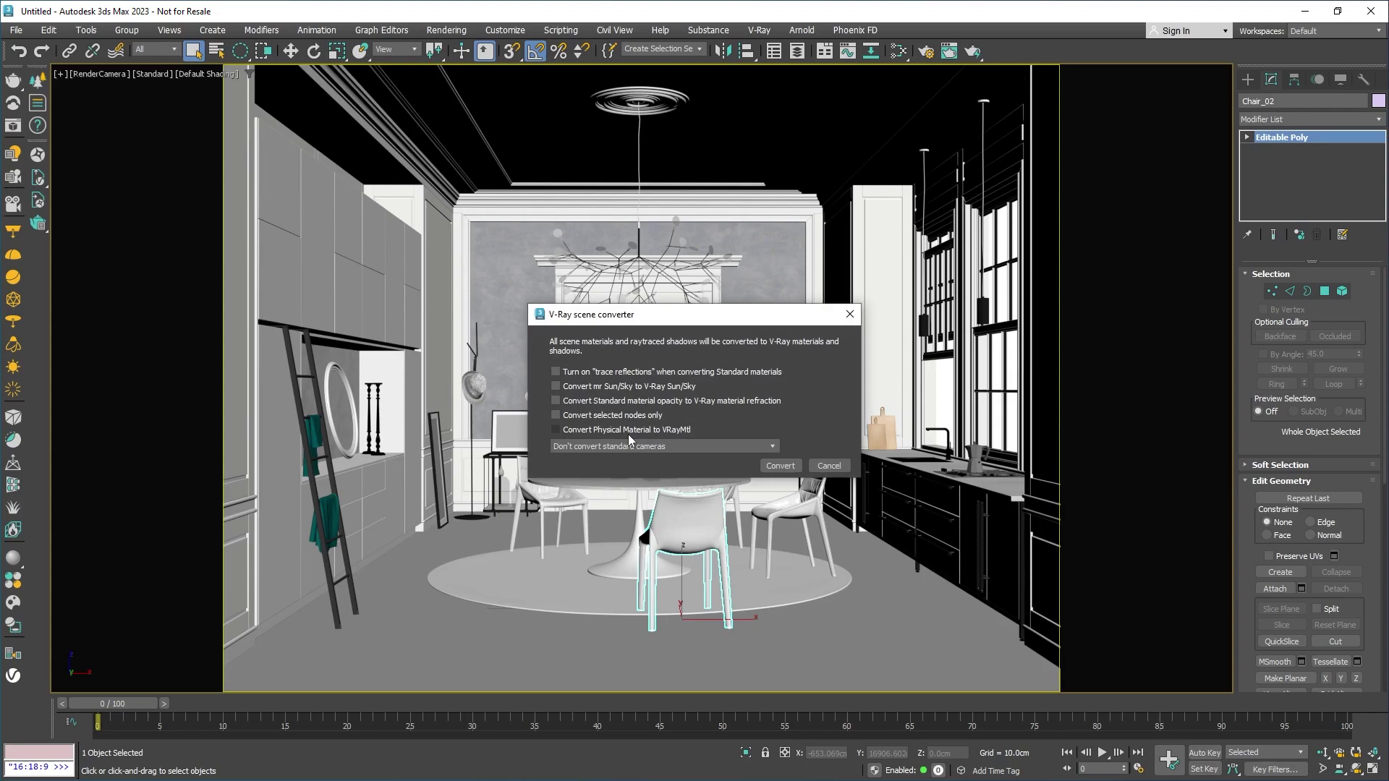
click(828, 469)
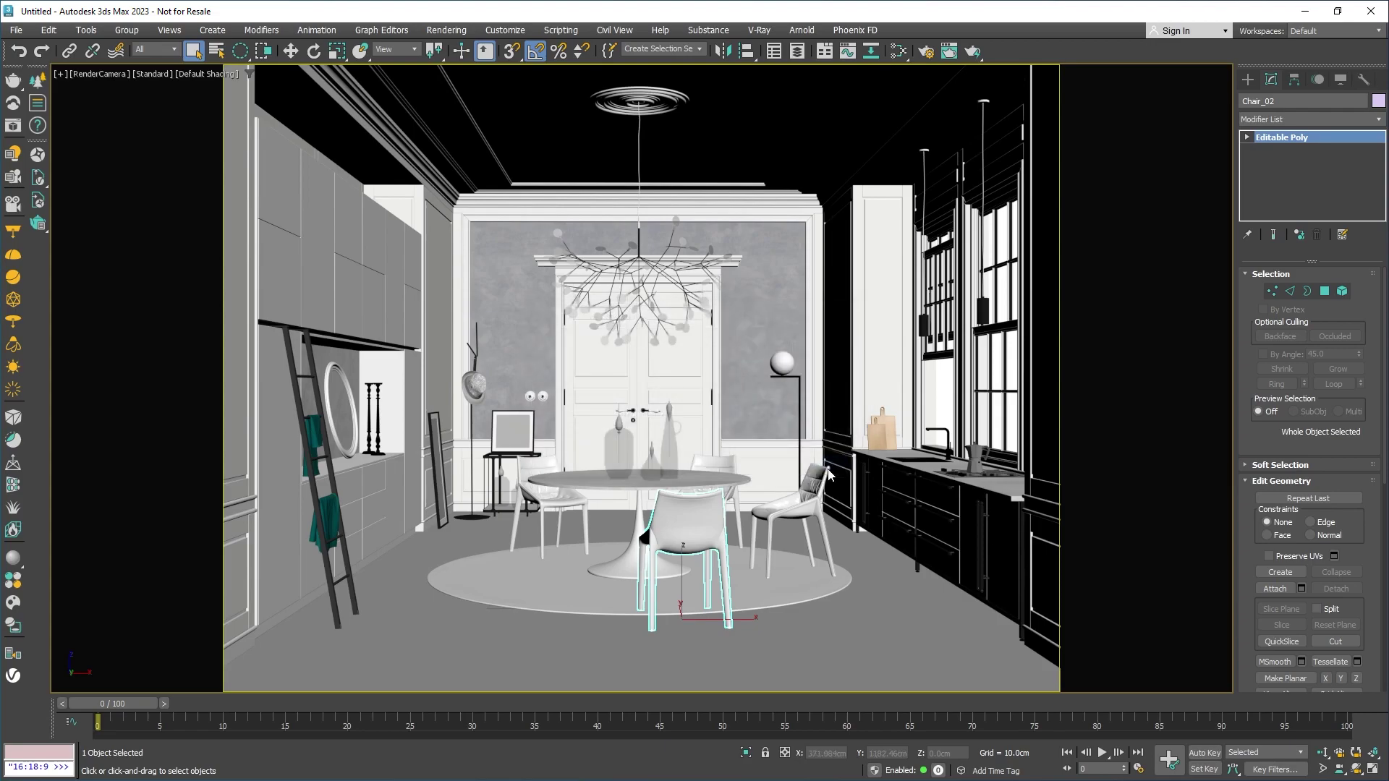